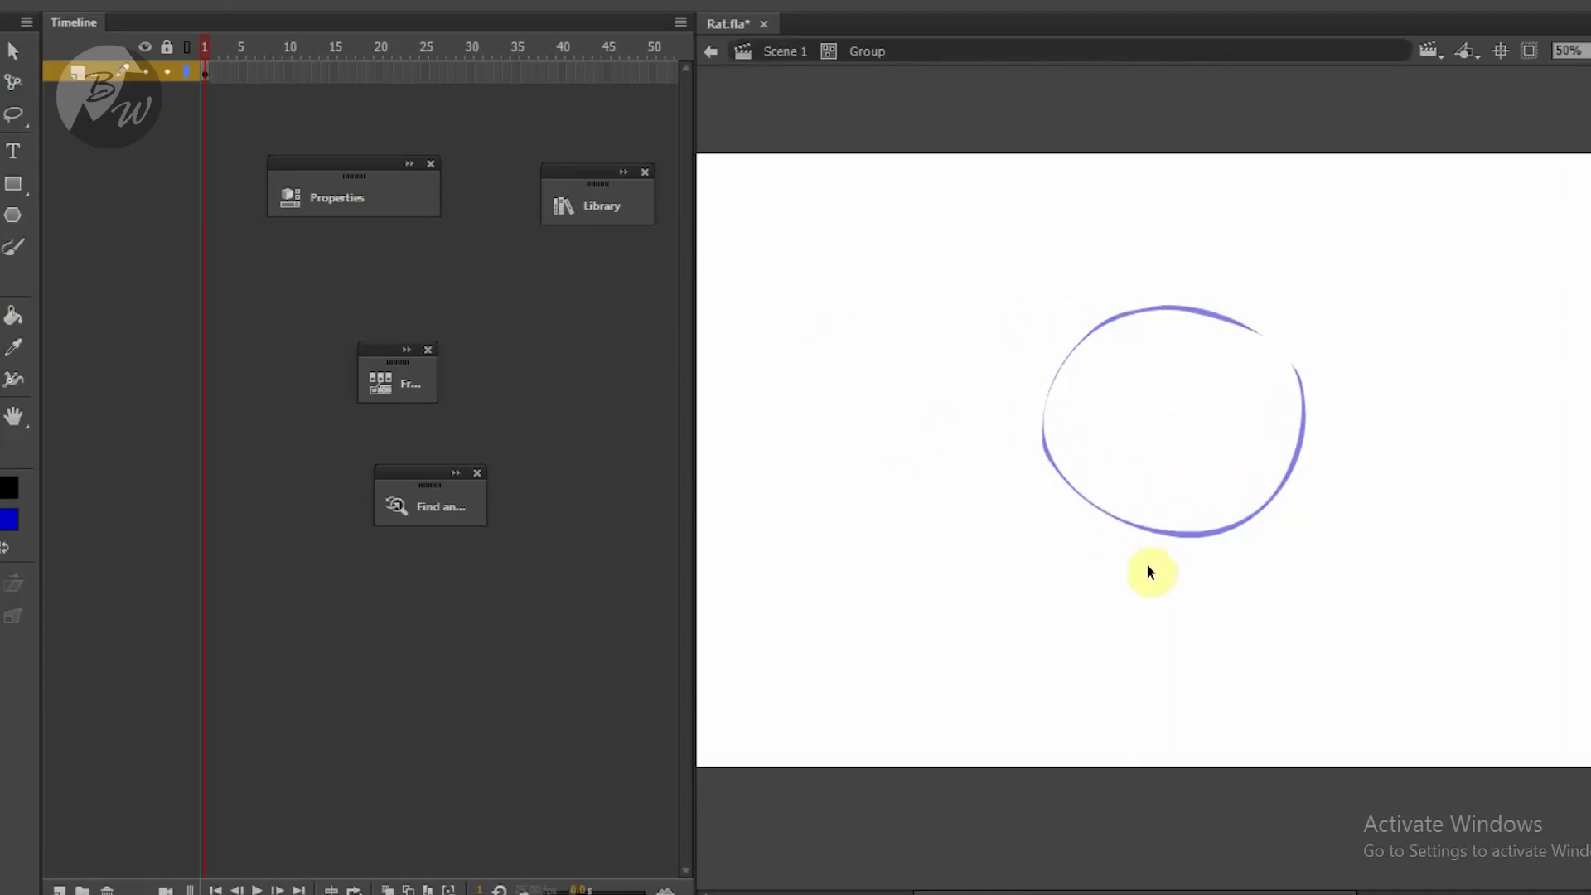
Sketch a rough egg-shaped torso below the head circle, with two straight legs and short feet.
{"action": "left_click_drag", "start_coordinate": [1199, 538], "coordinate": [1221, 646]}
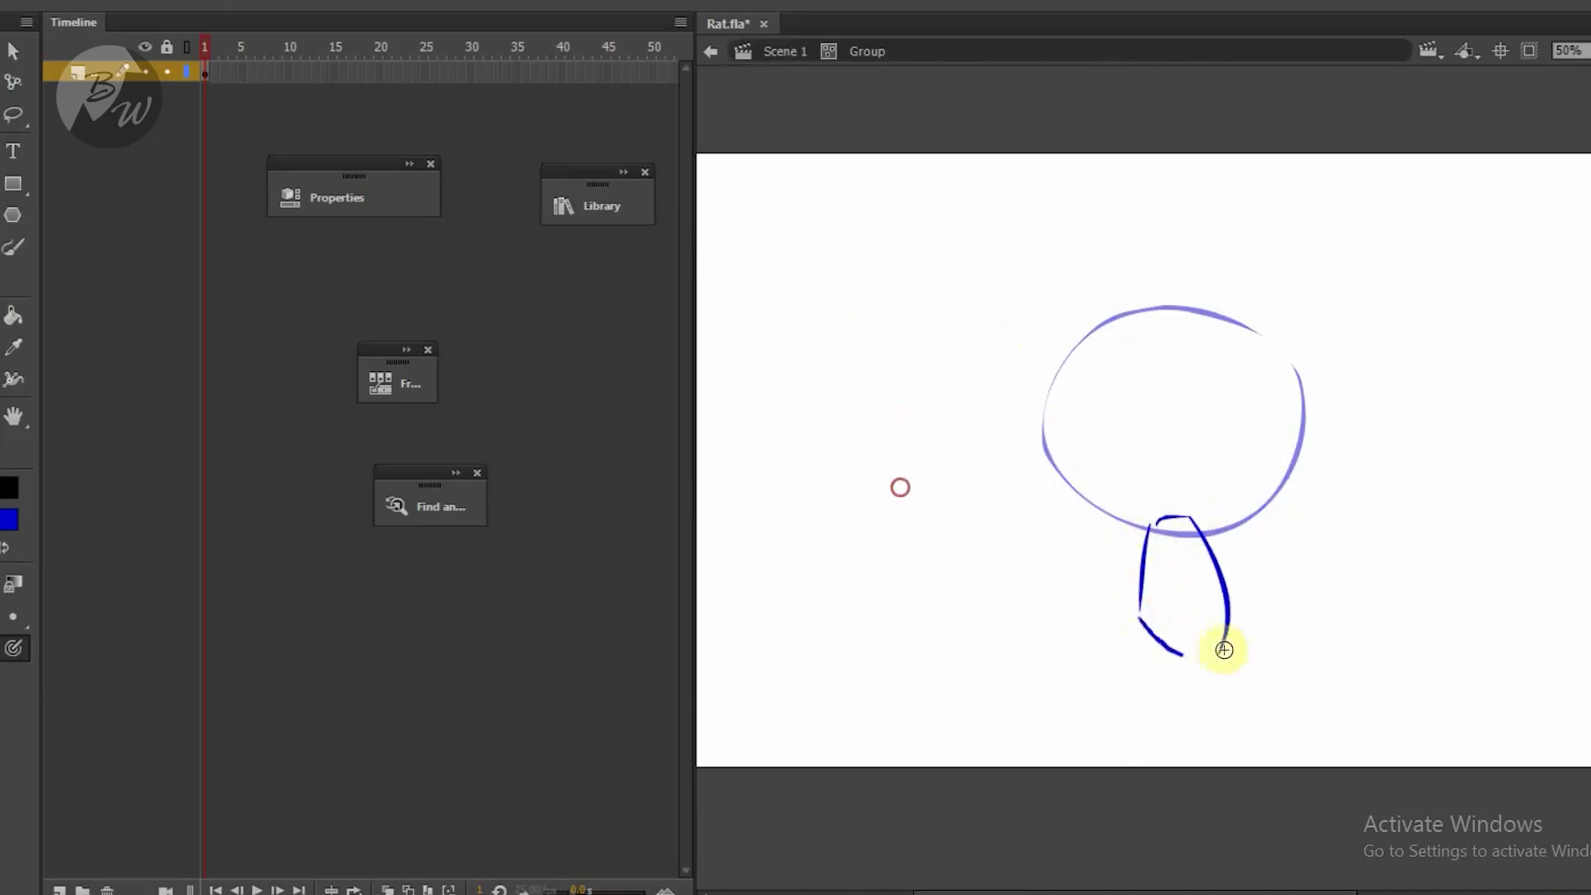
{"action": "mouse_move", "coordinate": [1139, 614]}
{"action": "left_mouse_down"}
{"action": "mouse_move", "coordinate": [1202, 653]}
{"action": "mouse_move", "coordinate": [1160, 712]}
{"action": "left_mouse_up"}
{"action": "left_click_drag", "start_coordinate": [1218, 655], "coordinate": [1220, 718]}
{"action": "left_click_drag", "start_coordinate": [1219, 714], "coordinate": [1241, 713]}
{"action": "left_click_drag", "start_coordinate": [1227, 575], "coordinate": [1229, 635]}
Draw two curved arm lines beside the torso in a new group.
{"action": "key", "text": "ctrl+g"}
{"action": "left_click_drag", "start_coordinate": [1144, 593], "coordinate": [1120, 676]}
{"action": "left_click_drag", "start_coordinate": [1215, 593], "coordinate": [1243, 680]}
{"action": "double_click", "coordinate": [1272, 620]}
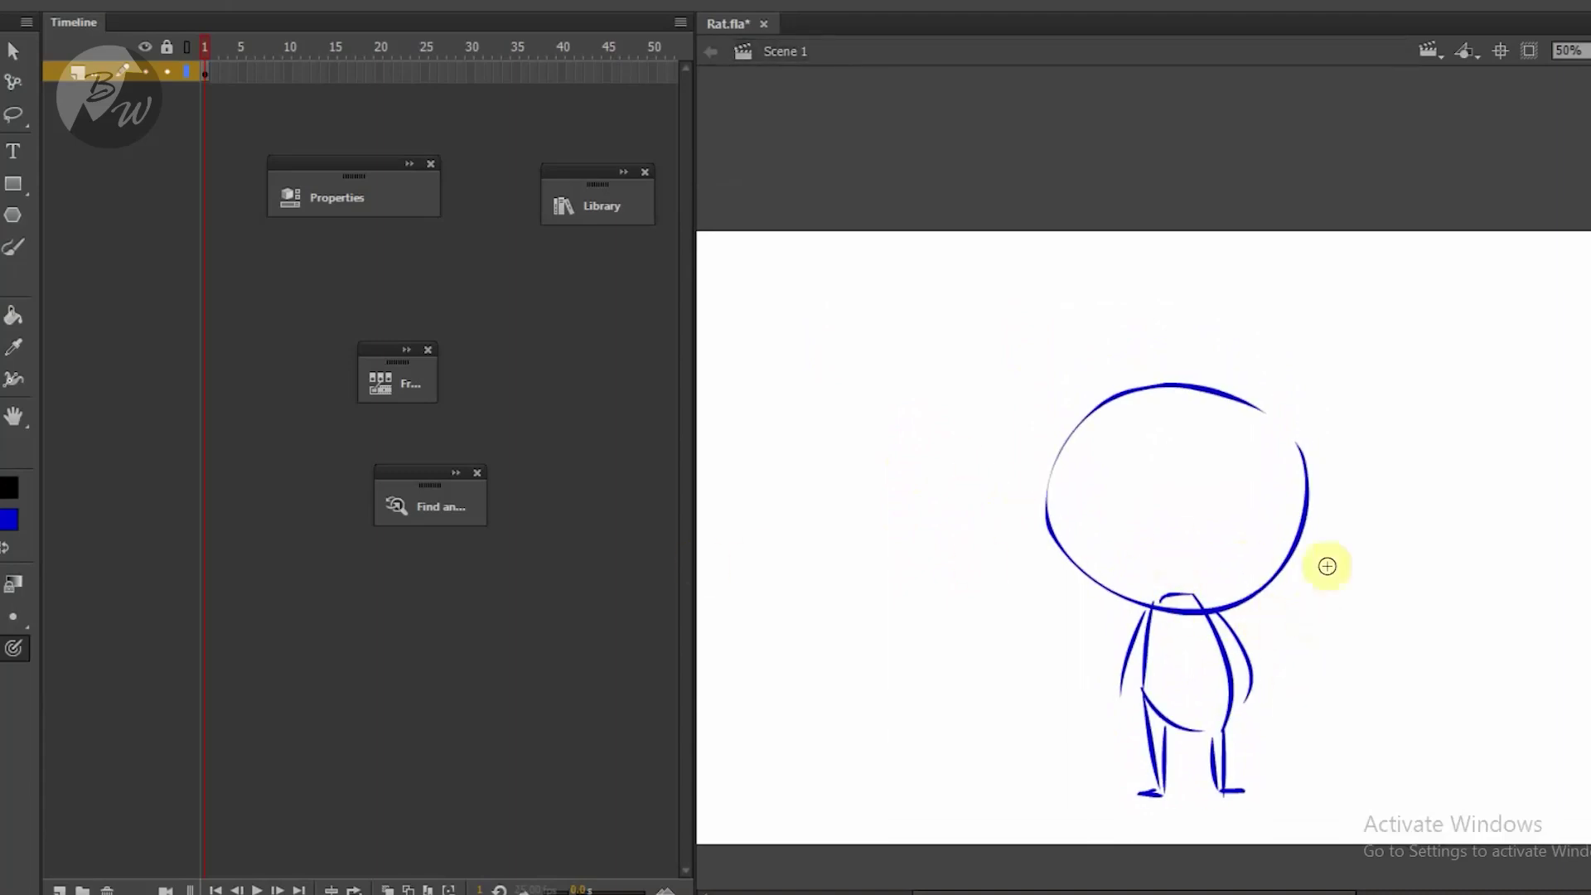
Add a new group with curved vertical and horizontal face guidelines across the head circle.
{"action": "left_click", "coordinate": [1400, 469]}
{"action": "key", "text": "ctrl+g"}
{"action": "scroll", "coordinate": [1207, 462], "scroll_direction": "up", "scroll_amount": 2}
{"action": "double_click", "coordinate": [1348, 410]}
{"action": "mouse_move", "coordinate": [1110, 194]}
{"action": "left_mouse_down"}
{"action": "mouse_move", "coordinate": [1194, 269]}
{"action": "mouse_move", "coordinate": [1255, 506]}
{"action": "left_mouse_up"}
{"action": "left_click_drag", "start_coordinate": [953, 417], "coordinate": [1310, 323]}
Draw a pointed snout with a small rounded nose on the face in a new group.
{"action": "key", "text": "ctrl+g"}
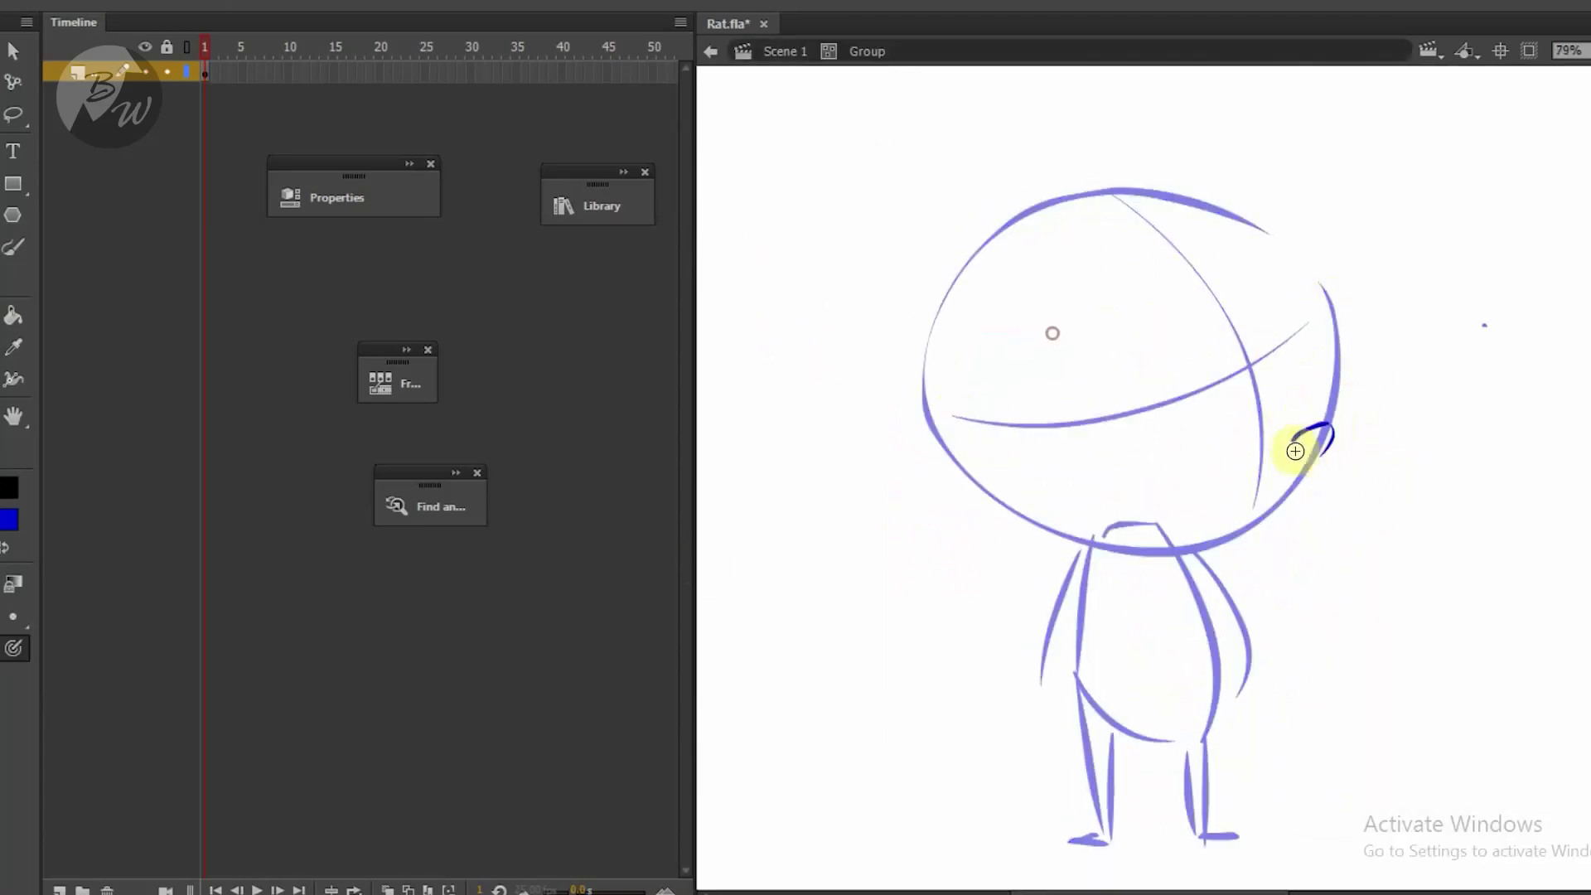
{"action": "left_click_drag", "start_coordinate": [1295, 450], "coordinate": [1313, 457]}
{"action": "mouse_move", "coordinate": [1276, 315]}
{"action": "left_mouse_down"}
{"action": "mouse_move", "coordinate": [1327, 414]}
{"action": "mouse_move", "coordinate": [1294, 373]}
{"action": "left_mouse_up"}
{"action": "left_click", "coordinate": [1385, 401], "text": "ctrl"}
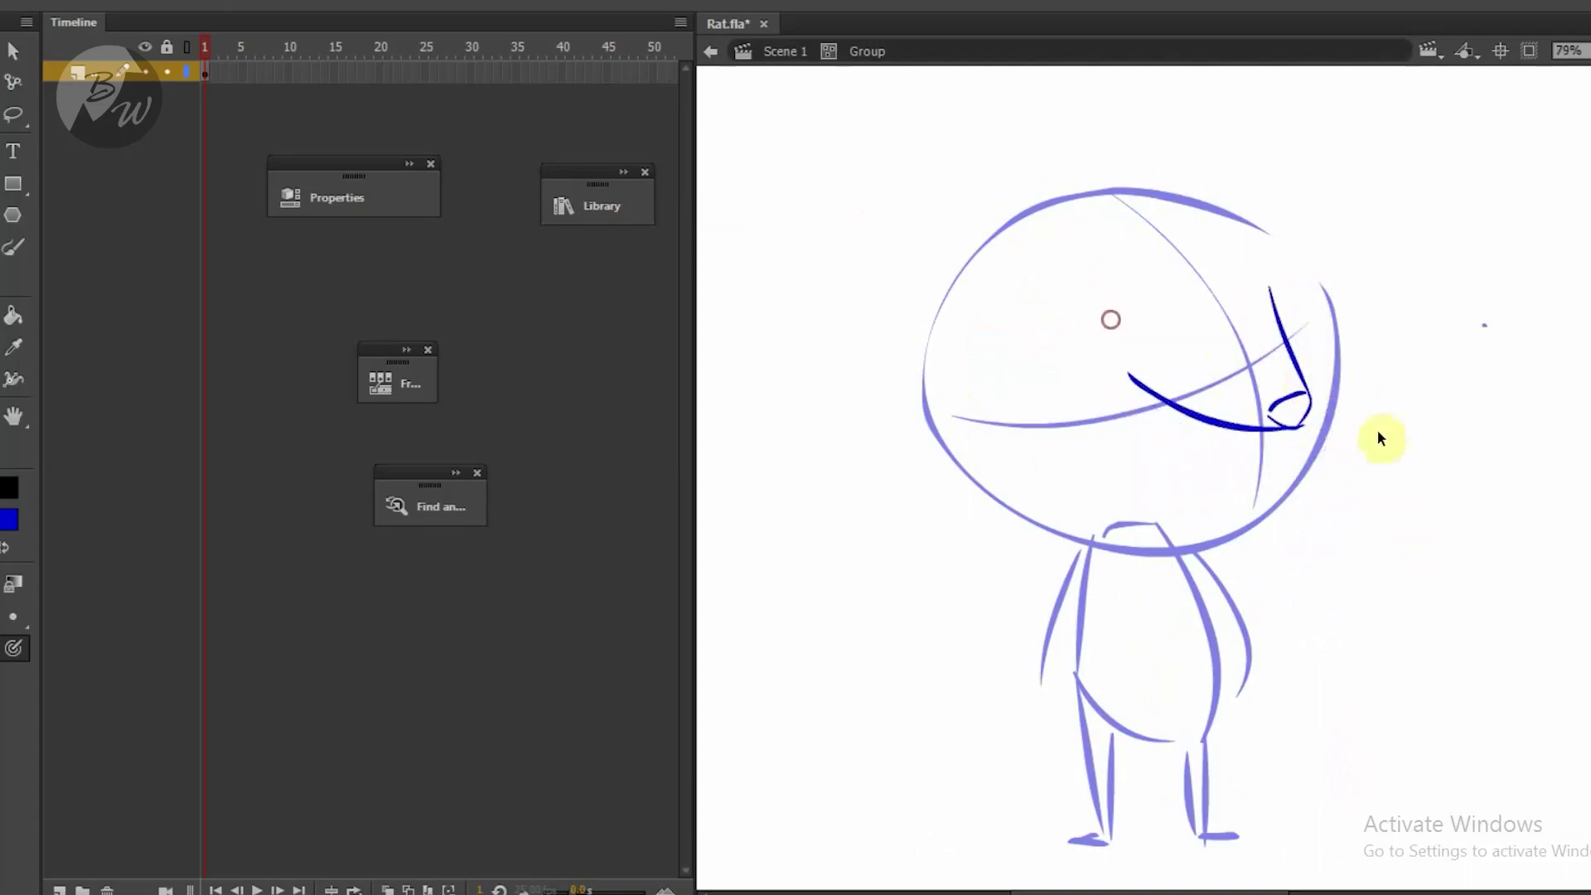
Reposition and rotate the snout with Free Transform so the nose overlaps the head's right edge.
{"action": "key", "text": "q"}
{"action": "key", "text": "ctrl+z"}
{"action": "left_click_drag", "start_coordinate": [1335, 461], "coordinate": [1352, 474]}
{"action": "left_click_drag", "start_coordinate": [1374, 491], "coordinate": [1381, 478]}
{"action": "left_click_drag", "start_coordinate": [1314, 349], "coordinate": [1312, 363]}
Draw a large round eye behind the snout in its own group and enlarge it slightly.
{"action": "key", "text": "ctrl+g"}
{"action": "double_click", "coordinate": [1165, 432]}
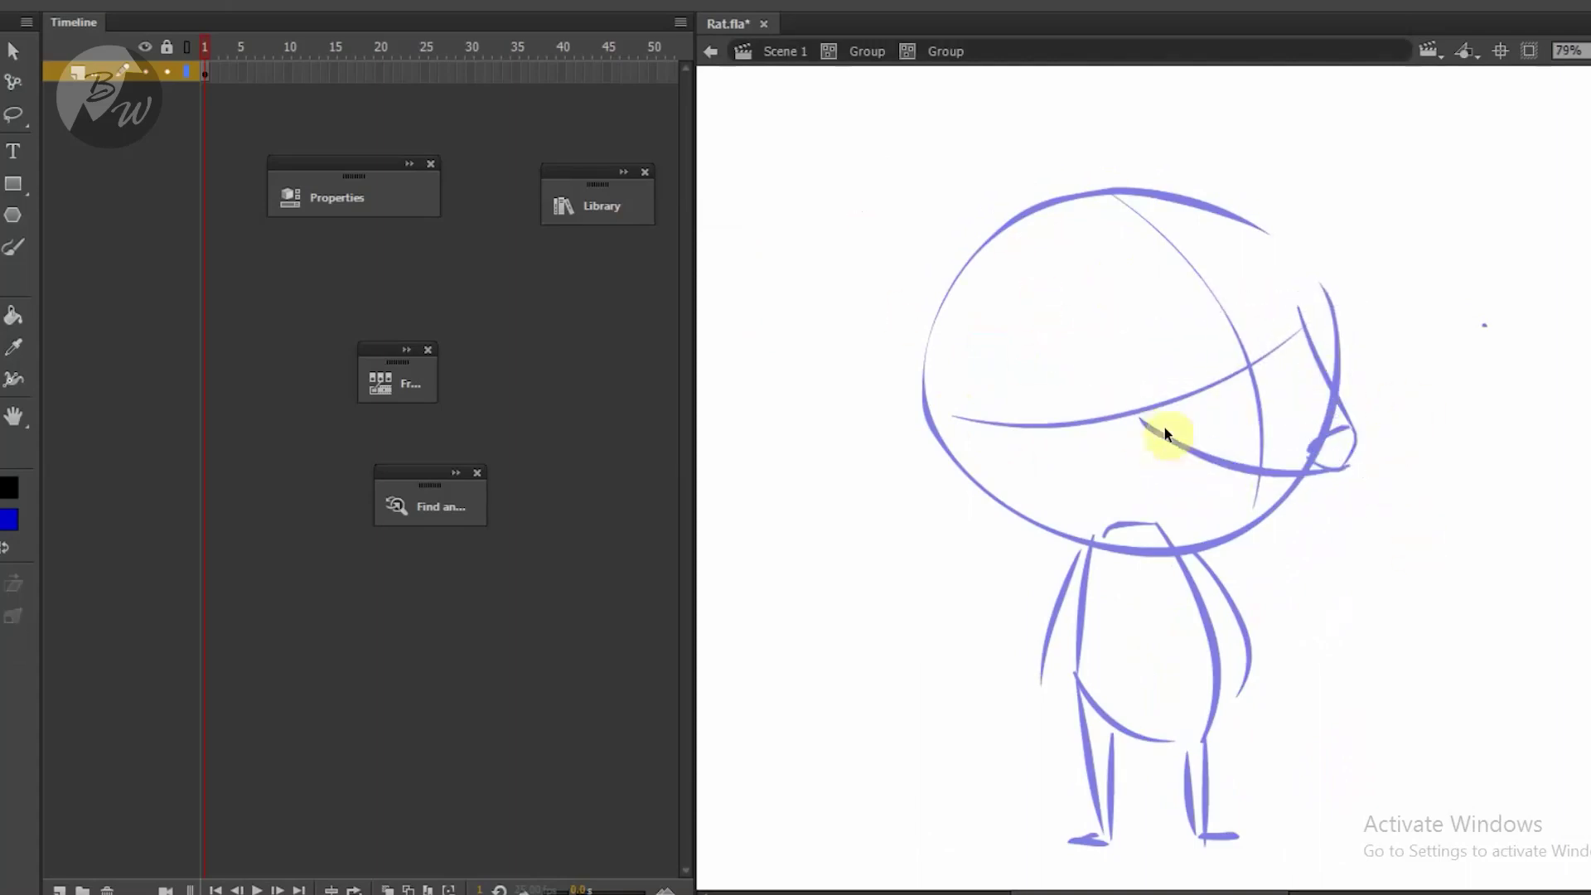
{"action": "mouse_move", "coordinate": [999, 422]}
{"action": "left_mouse_down"}
{"action": "mouse_move", "coordinate": [1136, 284]}
{"action": "mouse_move", "coordinate": [998, 426]}
{"action": "left_mouse_up"}
{"action": "left_click_drag", "start_coordinate": [1128, 270], "coordinate": [1201, 386]}
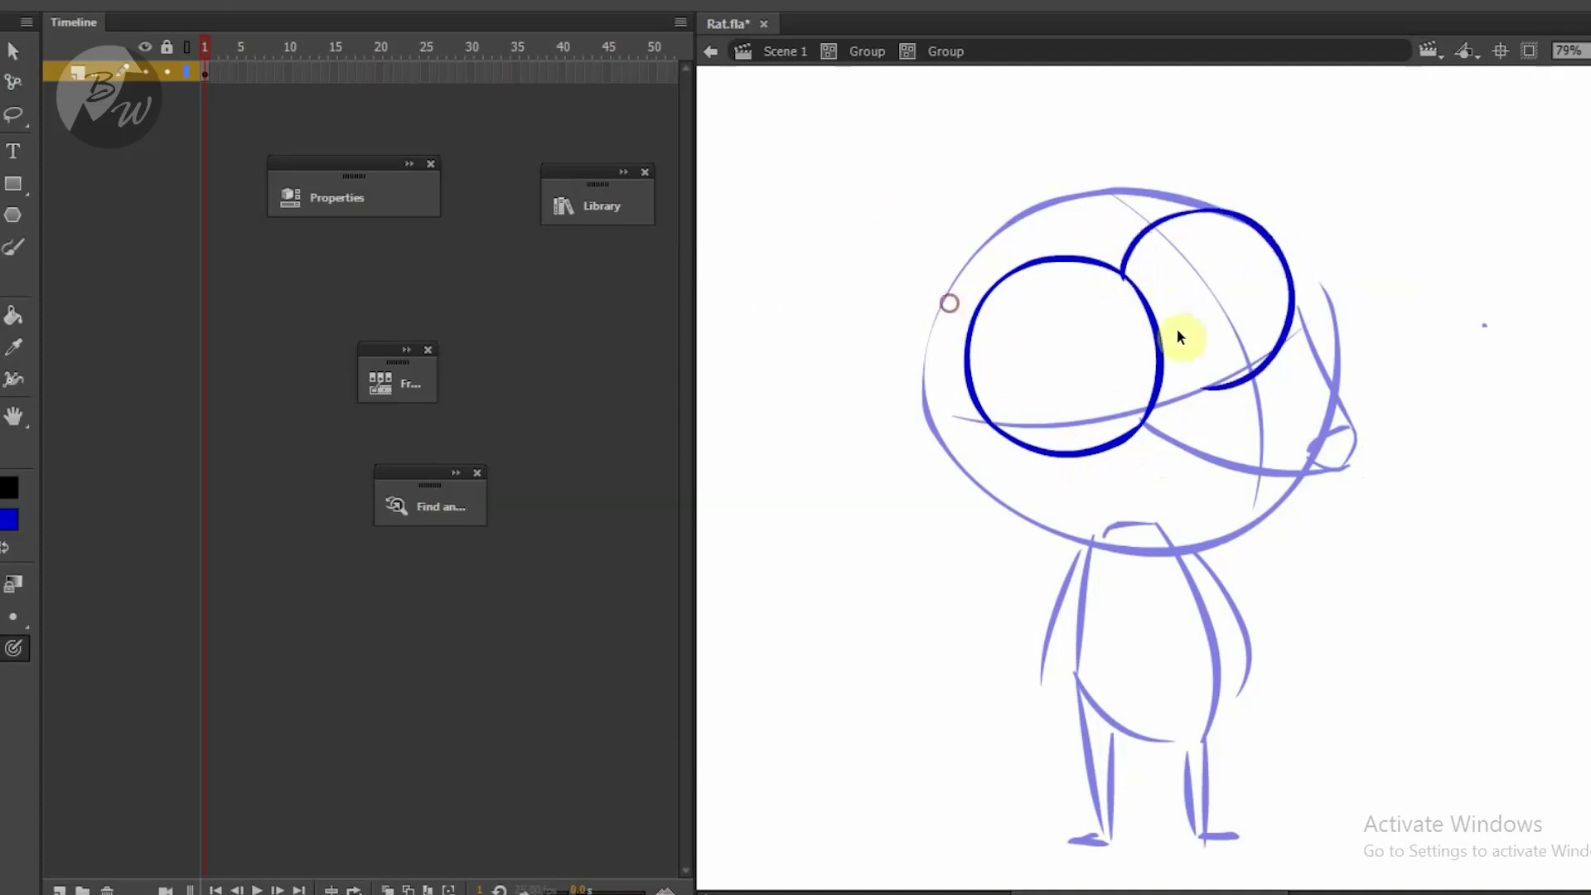
{"action": "key", "text": "ctrl+z"}
{"action": "key", "text": "ctrl+a"}
{"action": "key", "text": "q"}
{"action": "left_click_drag", "start_coordinate": [1167, 250], "coordinate": [1207, 276]}
Add an eyelid curve inside the eye and place a smaller copy of the eye above the snout.
{"action": "key", "text": "b"}
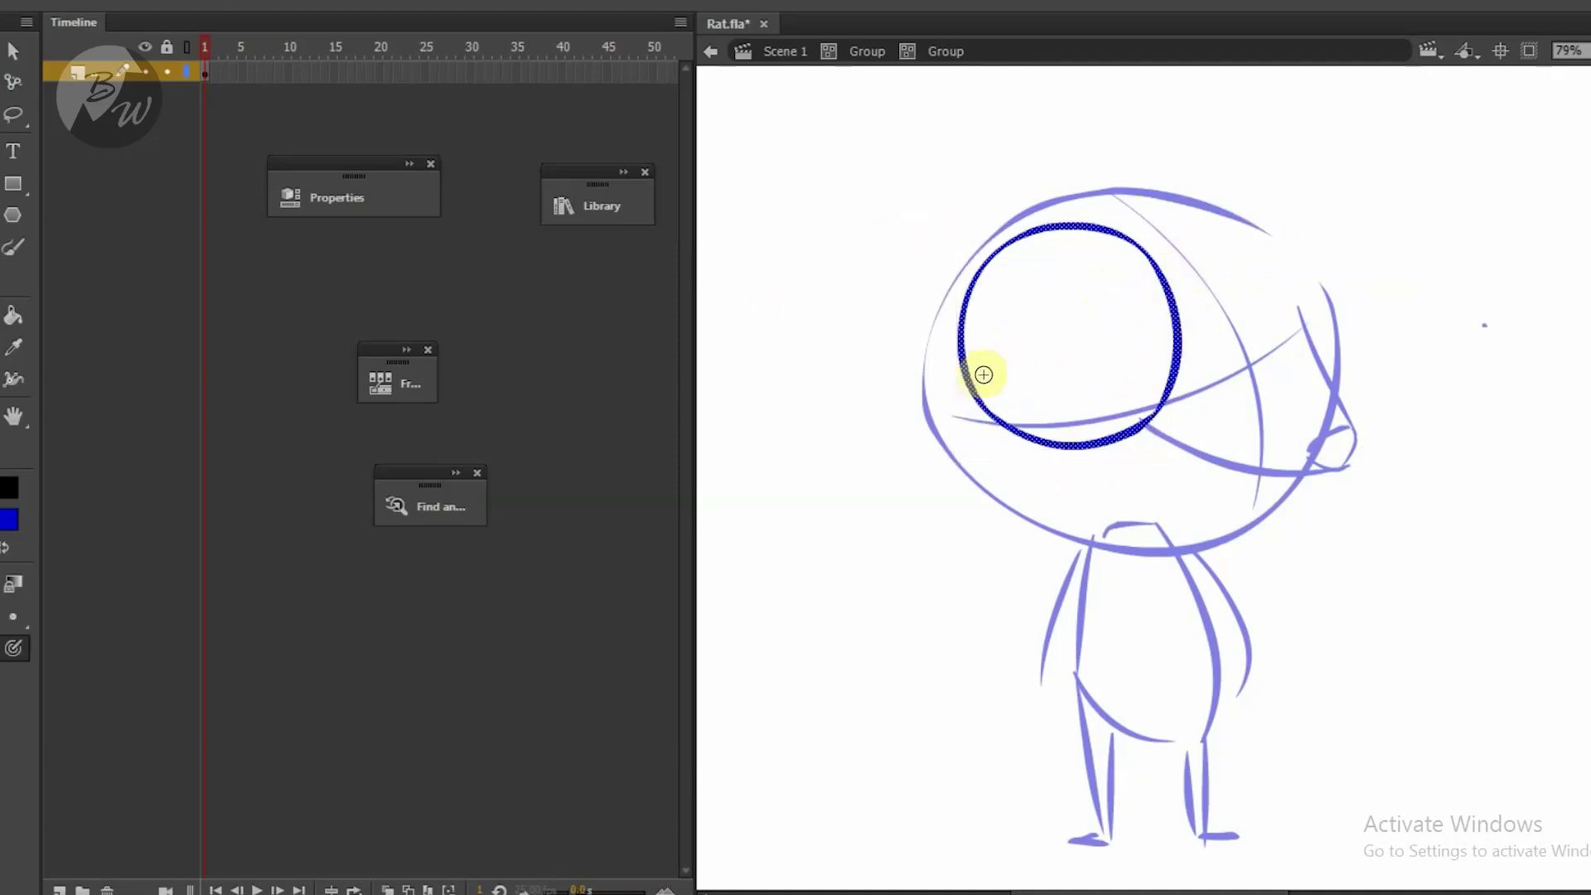
{"action": "left_click_drag", "start_coordinate": [973, 381], "coordinate": [1169, 391]}
{"action": "double_click", "coordinate": [1193, 347]}
{"action": "key", "text": "q"}
{"action": "mouse_move", "coordinate": [1183, 221]}
{"action": "left_mouse_down"}
{"action": "mouse_move", "coordinate": [1166, 241]}
{"action": "mouse_move", "coordinate": [1276, 214]}
{"action": "left_mouse_up"}
{"action": "mouse_move", "coordinate": [1292, 174]}
{"action": "left_mouse_down"}
{"action": "mouse_move", "coordinate": [1267, 205]}
{"action": "mouse_move", "coordinate": [1268, 270]}
{"action": "left_mouse_up"}
Tilt the snout slightly downward and draw an open mouth with teeth and a tongue beneath it.
{"action": "left_click", "coordinate": [1335, 427]}
{"action": "mouse_move", "coordinate": [1319, 464]}
{"action": "left_mouse_down"}
{"action": "mouse_move", "coordinate": [1324, 444]}
{"action": "mouse_move", "coordinate": [1342, 489]}
{"action": "mouse_move", "coordinate": [1353, 408]}
{"action": "mouse_move", "coordinate": [1325, 398]}
{"action": "left_mouse_up"}
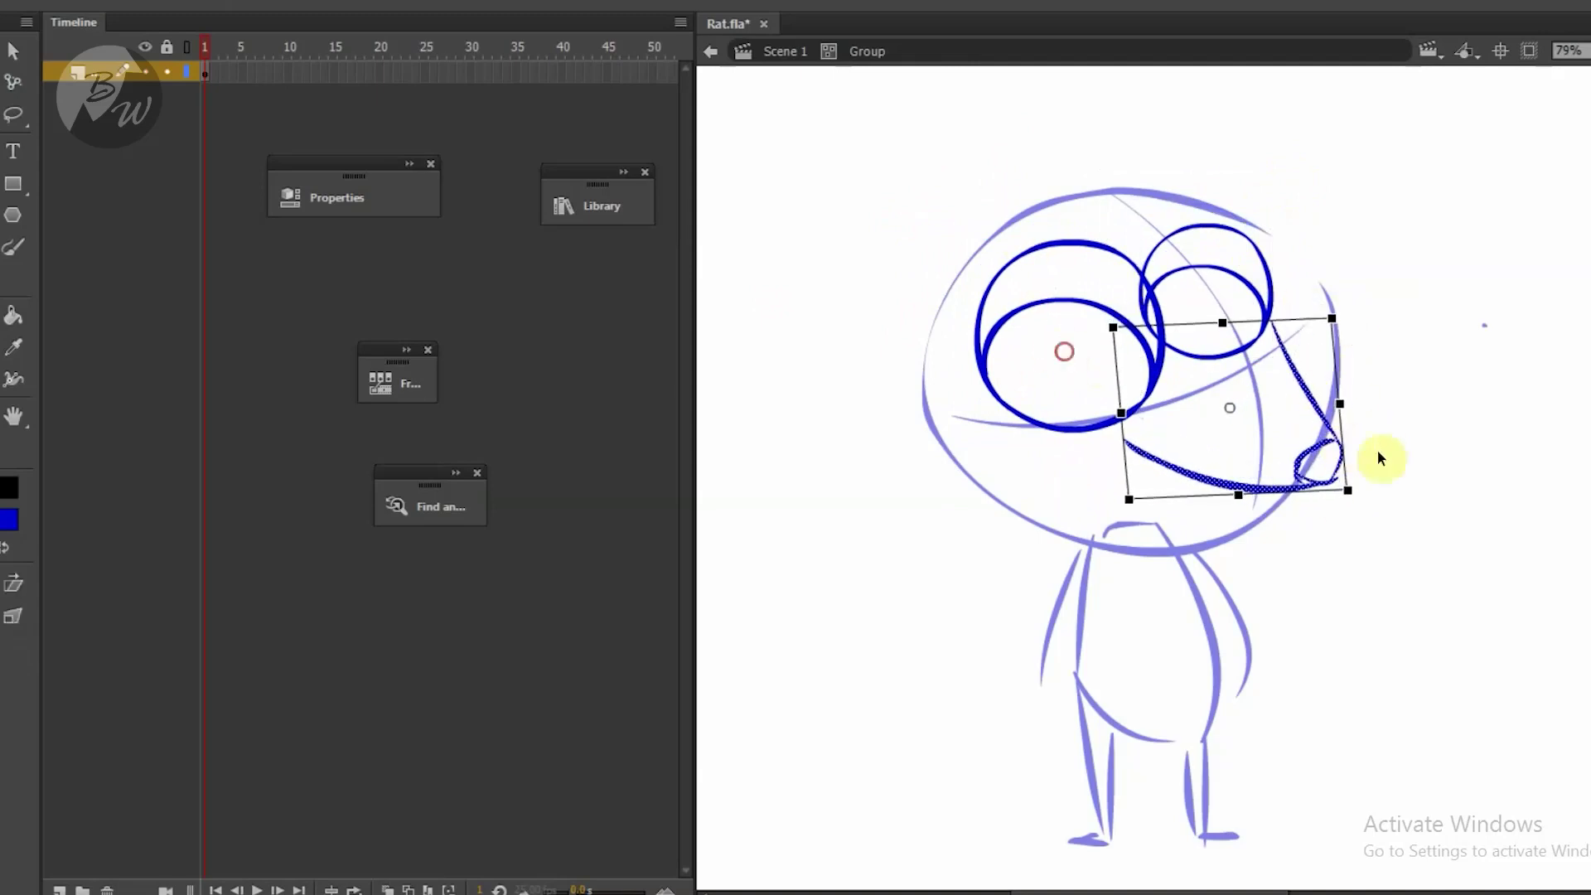
{"action": "left_click", "coordinate": [1218, 508]}
{"action": "key", "text": "v"}
{"action": "mouse_move", "coordinate": [1125, 448]}
{"action": "left_mouse_down"}
{"action": "mouse_move", "coordinate": [1225, 497]}
{"action": "mouse_move", "coordinate": [1228, 482]}
{"action": "left_mouse_up"}
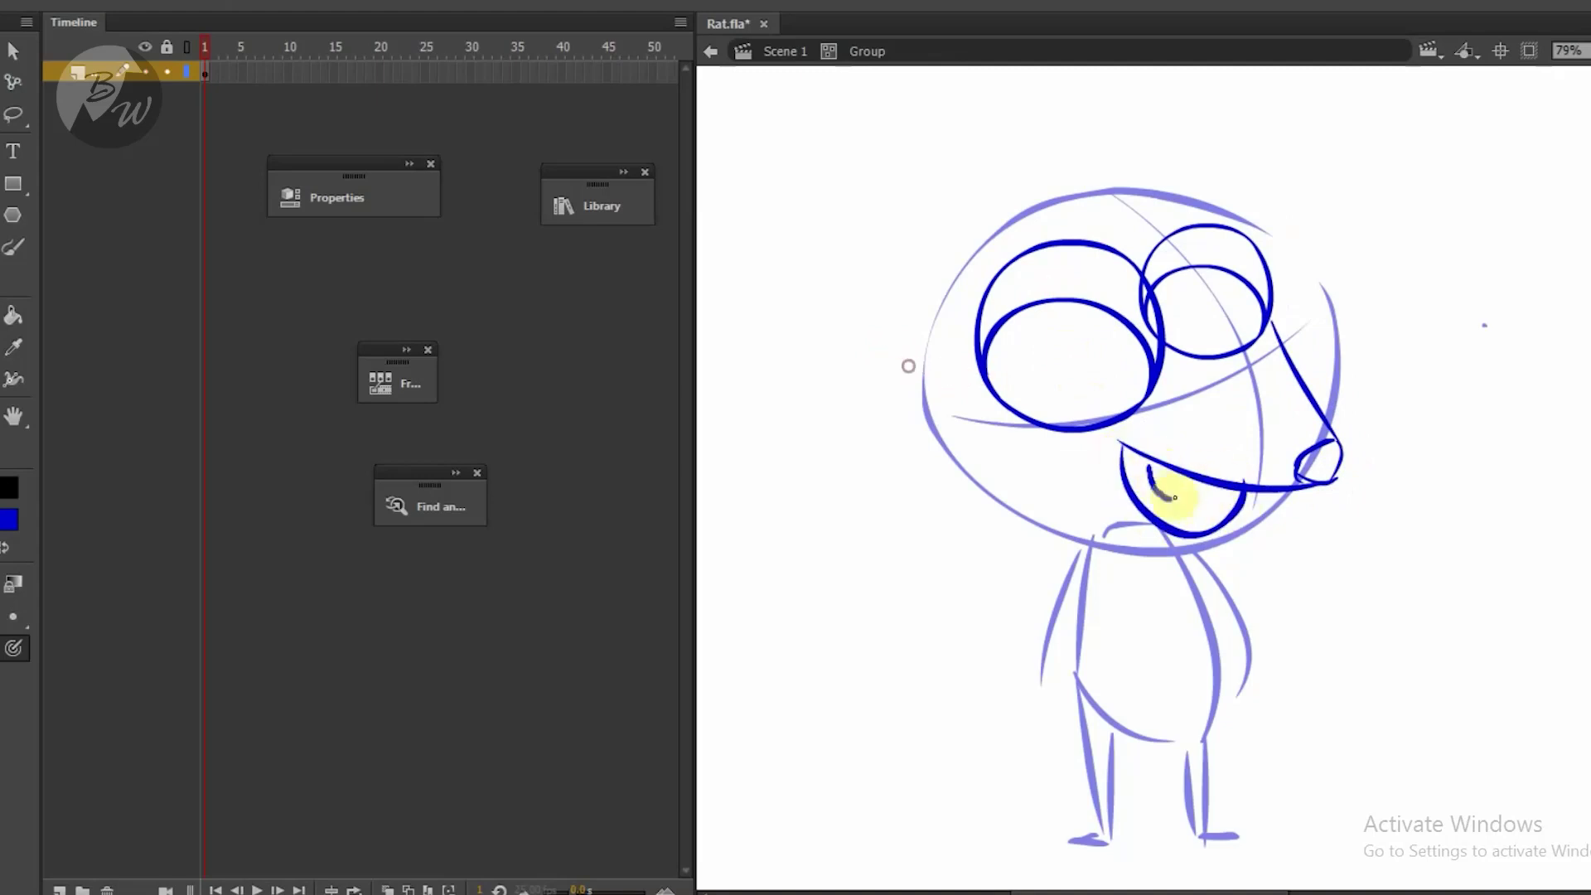
{"action": "double_click", "coordinate": [1362, 340]}
{"action": "left_click", "coordinate": [1360, 550]}
Draw two large round ears with inner-ear curves, one on each side of the head.
{"action": "double_click", "coordinate": [1107, 323]}
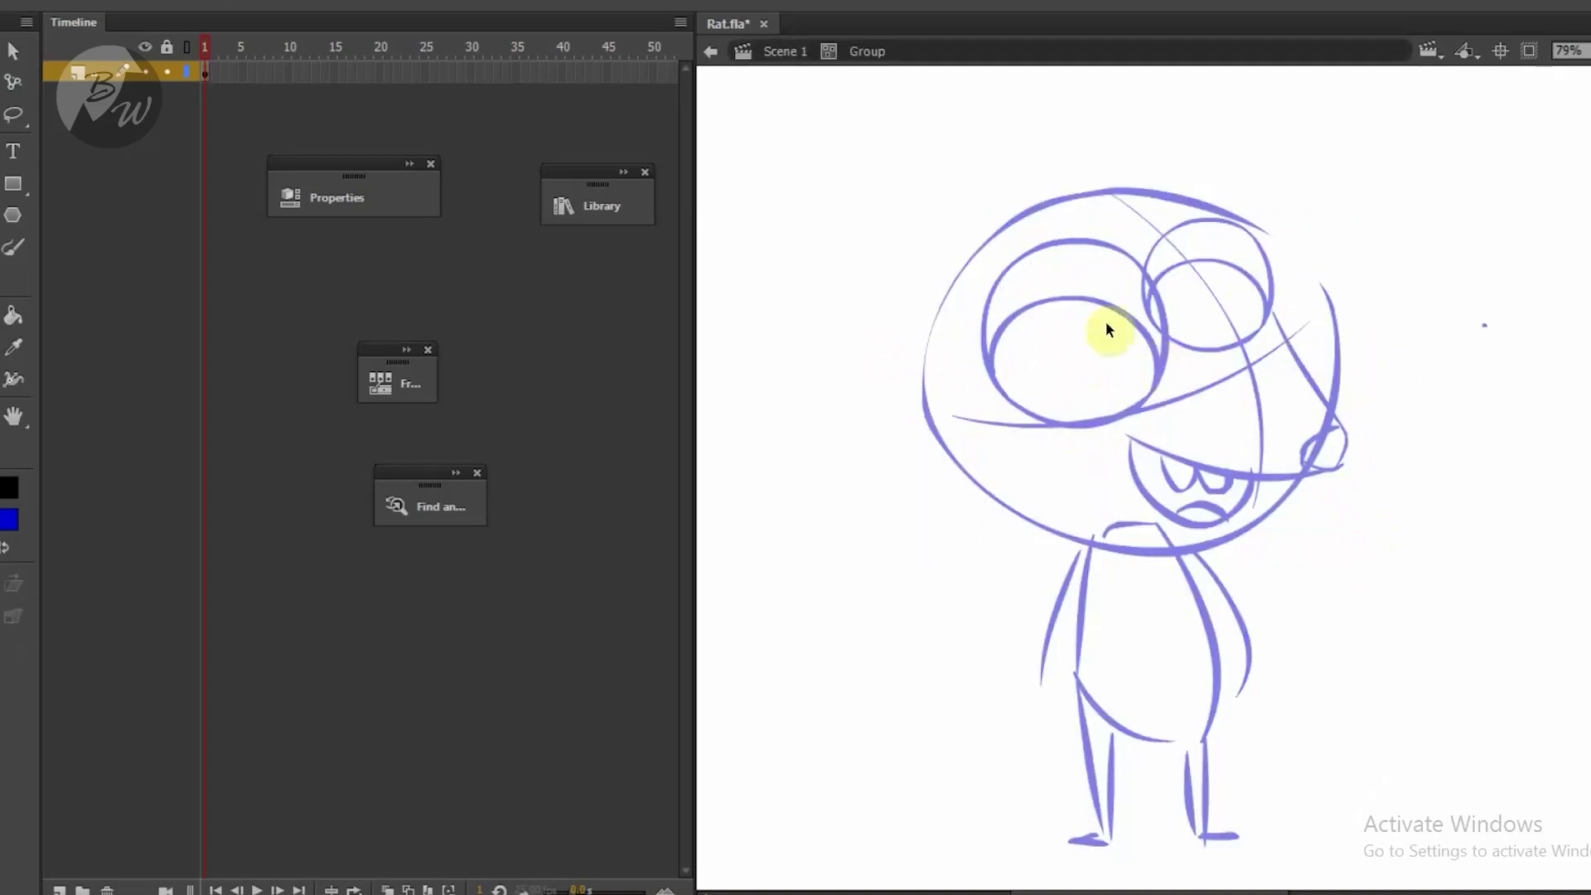
{"action": "key", "text": "b"}
{"action": "mouse_move", "coordinate": [932, 357]}
{"action": "left_mouse_down"}
{"action": "mouse_move", "coordinate": [1002, 195]}
{"action": "mouse_move", "coordinate": [1044, 258]}
{"action": "left_mouse_up"}
{"action": "key", "text": "ctrl+z"}
{"action": "left_click_drag", "start_coordinate": [958, 434], "coordinate": [904, 202]}
{"action": "key", "text": "ctrl+z"}
{"action": "mouse_move", "coordinate": [958, 467]}
{"action": "left_mouse_down"}
{"action": "mouse_move", "coordinate": [798, 392]}
{"action": "mouse_move", "coordinate": [1022, 306]}
{"action": "left_mouse_up"}
{"action": "mouse_move", "coordinate": [1282, 285]}
{"action": "left_mouse_down"}
{"action": "mouse_move", "coordinate": [1428, 160]}
{"action": "mouse_move", "coordinate": [1376, 390]}
{"action": "left_mouse_up"}
{"action": "mouse_move", "coordinate": [846, 348]}
{"action": "left_mouse_down"}
{"action": "mouse_move", "coordinate": [966, 337]}
{"action": "mouse_move", "coordinate": [940, 373]}
{"action": "left_mouse_up"}
{"action": "mouse_move", "coordinate": [1406, 214]}
{"action": "left_mouse_down"}
{"action": "mouse_move", "coordinate": [1334, 308]}
{"action": "mouse_move", "coordinate": [1368, 345]}
{"action": "left_mouse_up"}
{"action": "key", "text": "ctrl+e"}
{"action": "scroll", "coordinate": [1414, 433], "scroll_direction": "down", "scroll_amount": 3}
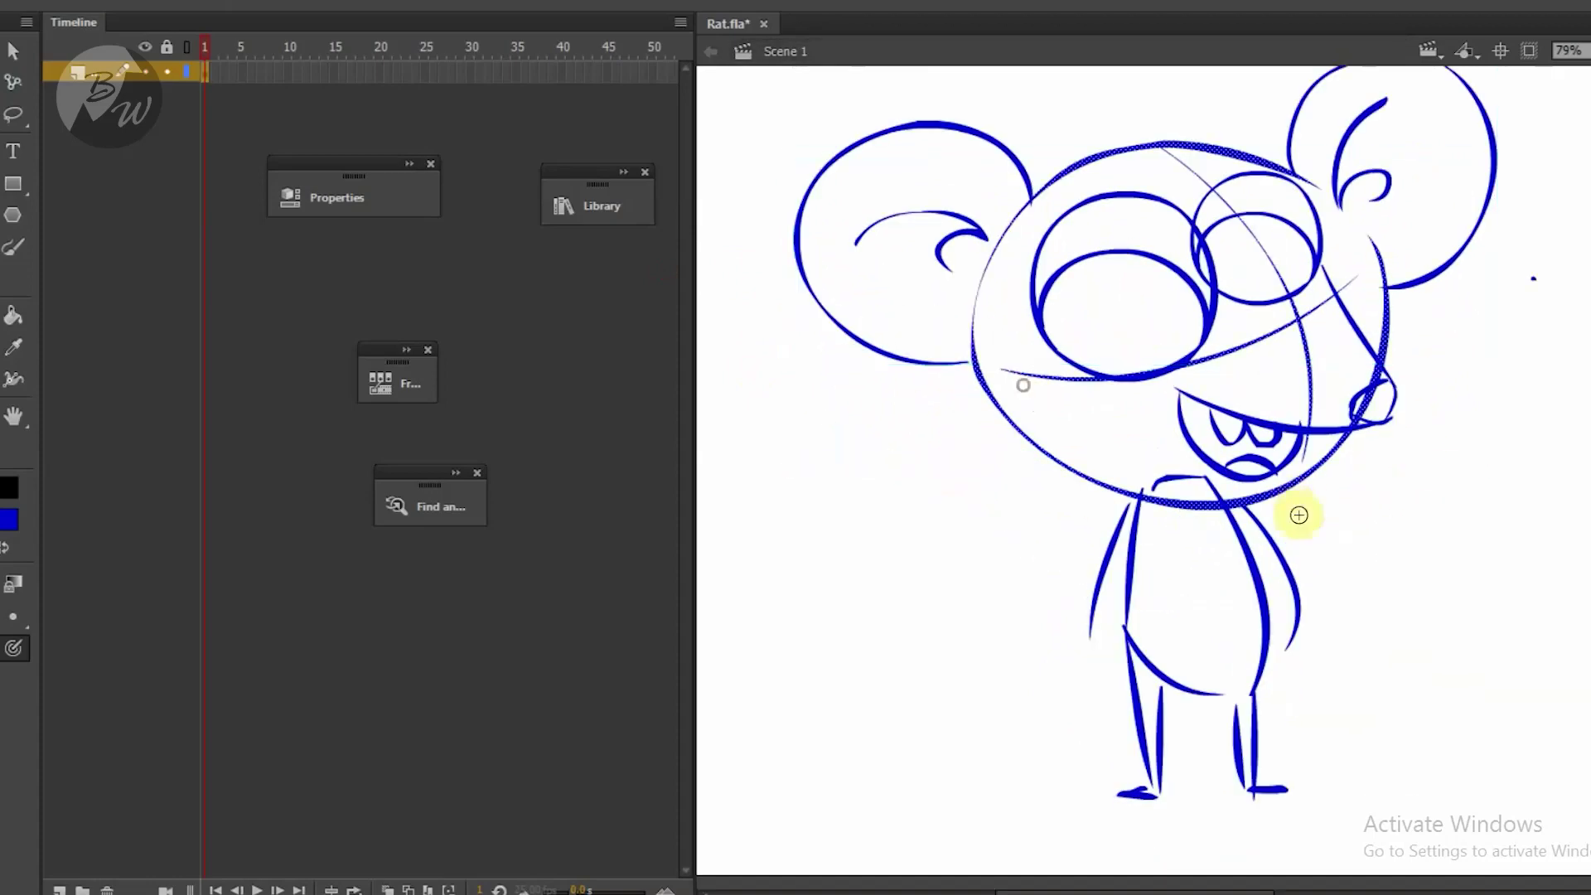
Draw spiky hair and a thicker final face outline over the rough head circle.
{"action": "key", "text": "q"}
{"action": "scroll", "coordinate": [1298, 514], "scroll_direction": "up", "scroll_amount": 1}
{"action": "double_click", "coordinate": [1322, 389]}
{"action": "key", "text": "b"}
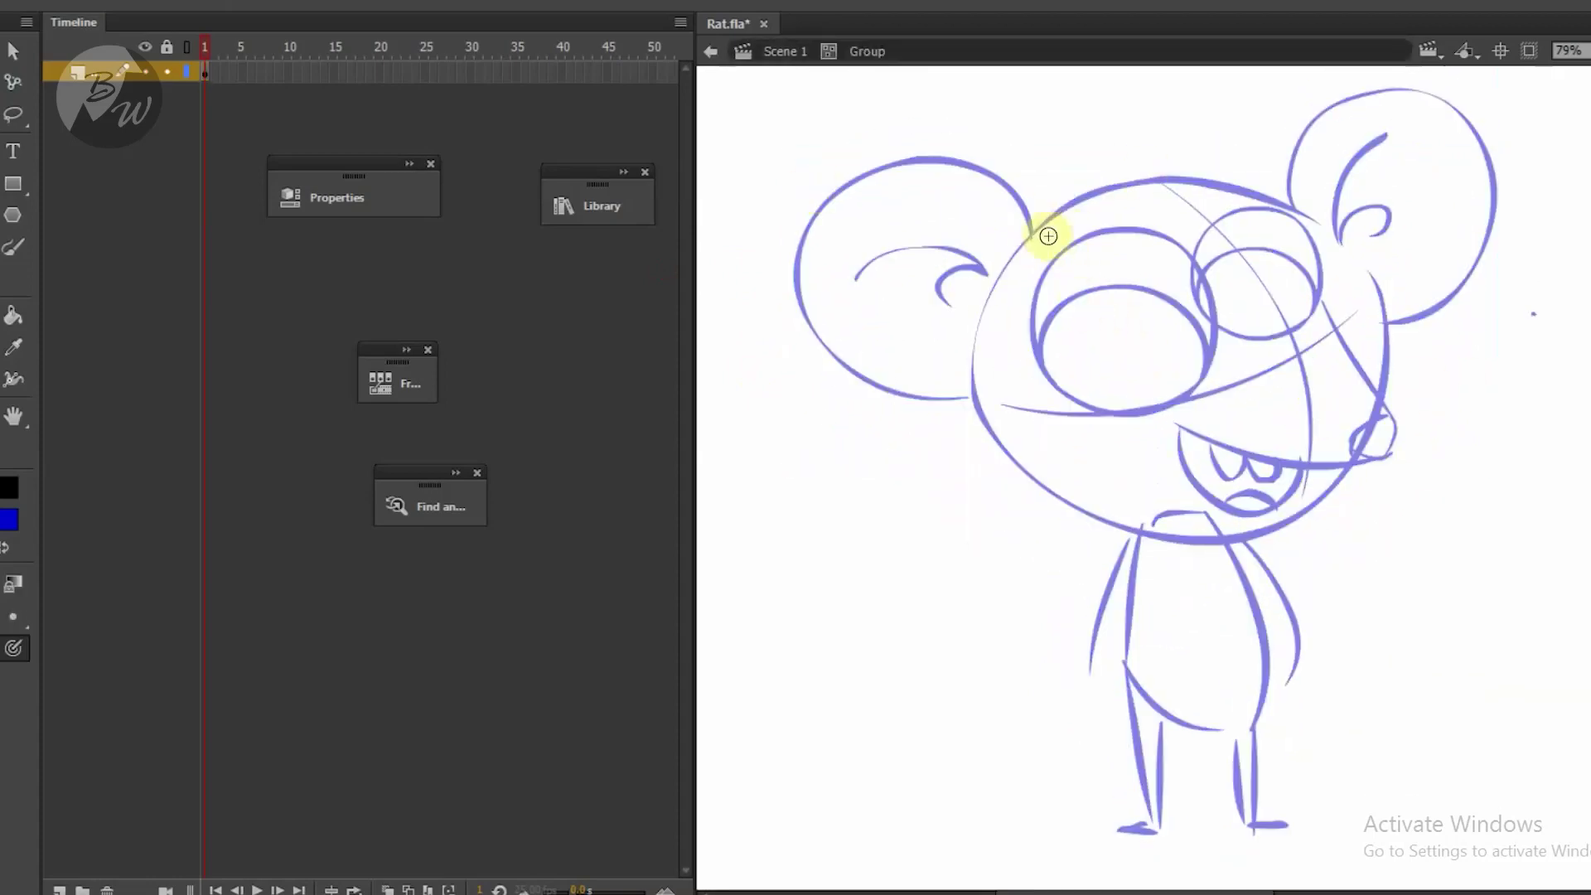
{"action": "mouse_move", "coordinate": [1033, 234]}
{"action": "left_mouse_down"}
{"action": "mouse_move", "coordinate": [1145, 144]}
{"action": "mouse_move", "coordinate": [1260, 185]}
{"action": "mouse_move", "coordinate": [1147, 167]}
{"action": "mouse_move", "coordinate": [1180, 141]}
{"action": "left_mouse_up"}
{"action": "key", "text": "ctrl+z"}
{"action": "key", "text": "ctrl+z"}
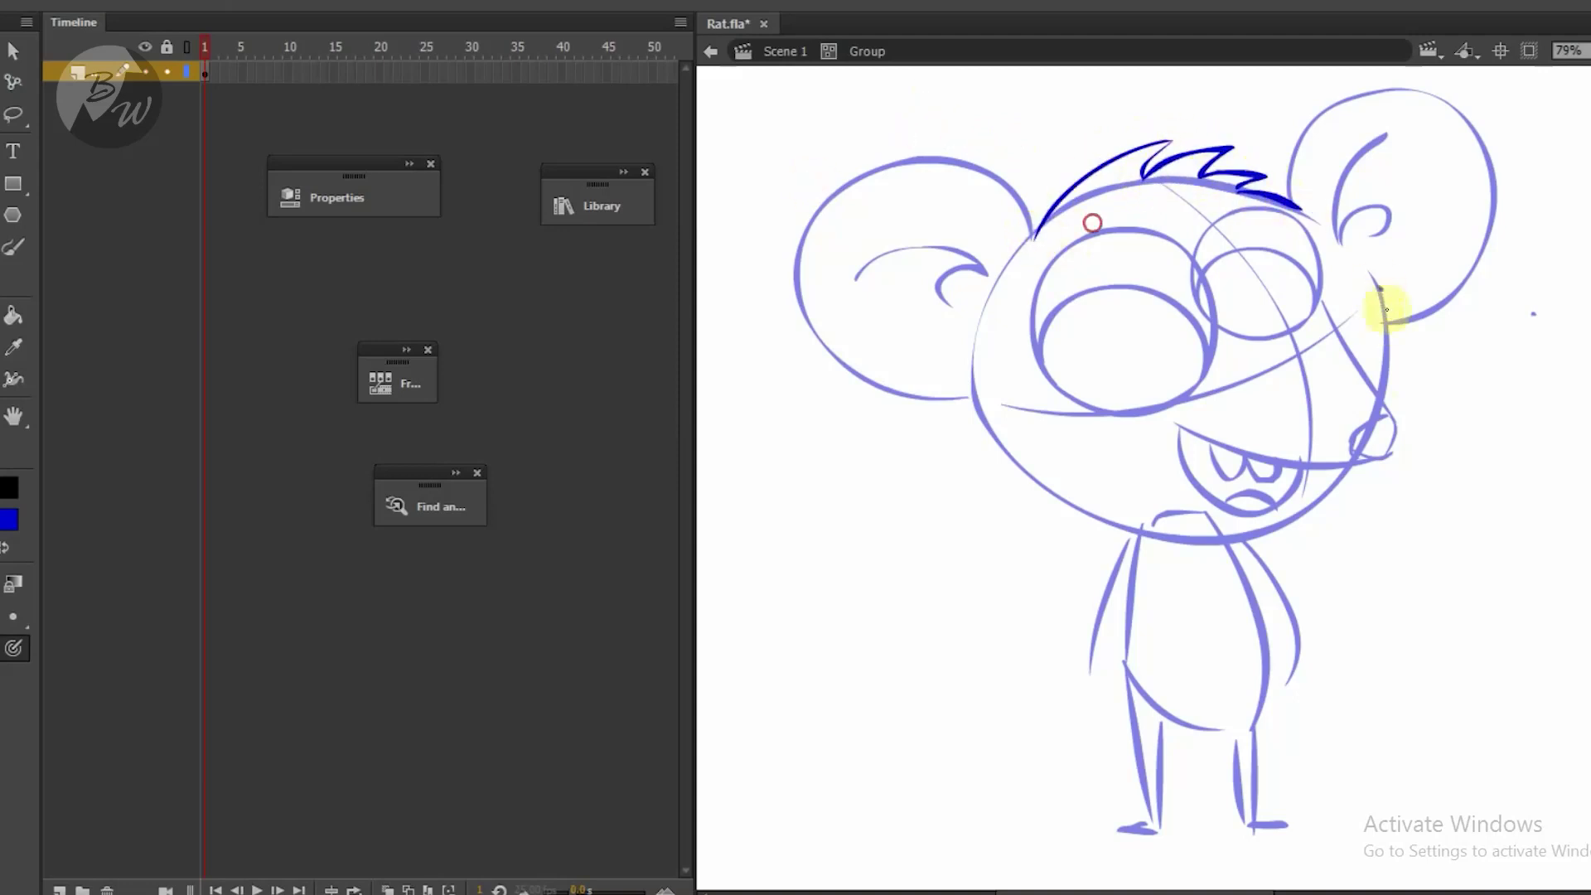
{"action": "mouse_move", "coordinate": [986, 313]}
{"action": "left_mouse_down"}
{"action": "mouse_move", "coordinate": [1038, 485]}
{"action": "mouse_move", "coordinate": [1334, 500]}
{"action": "left_mouse_up"}
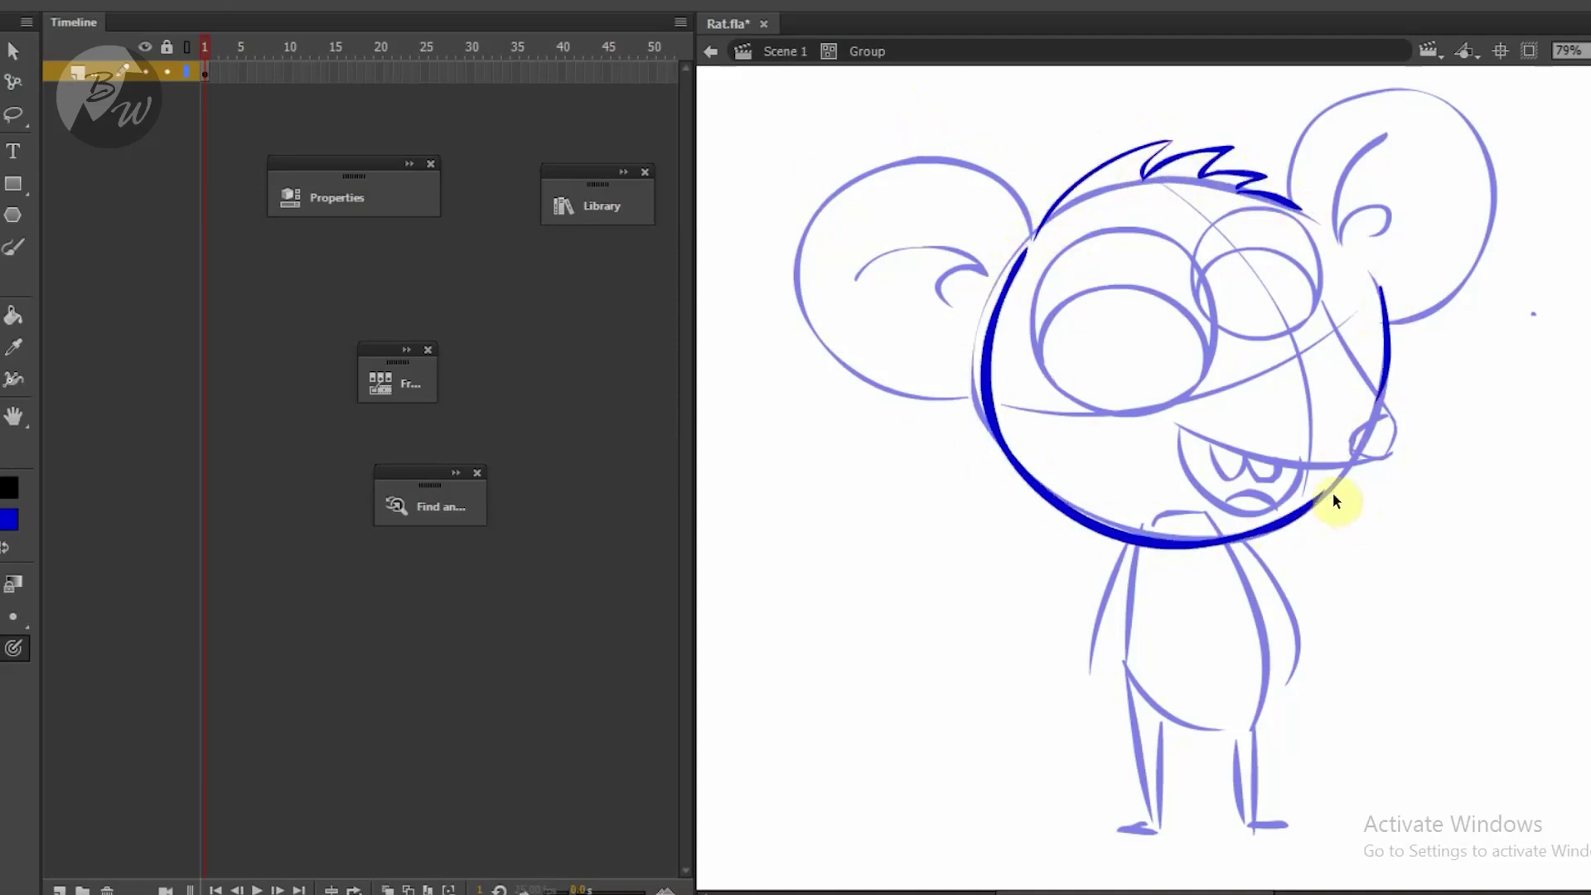
{"action": "key", "text": "Escape"}
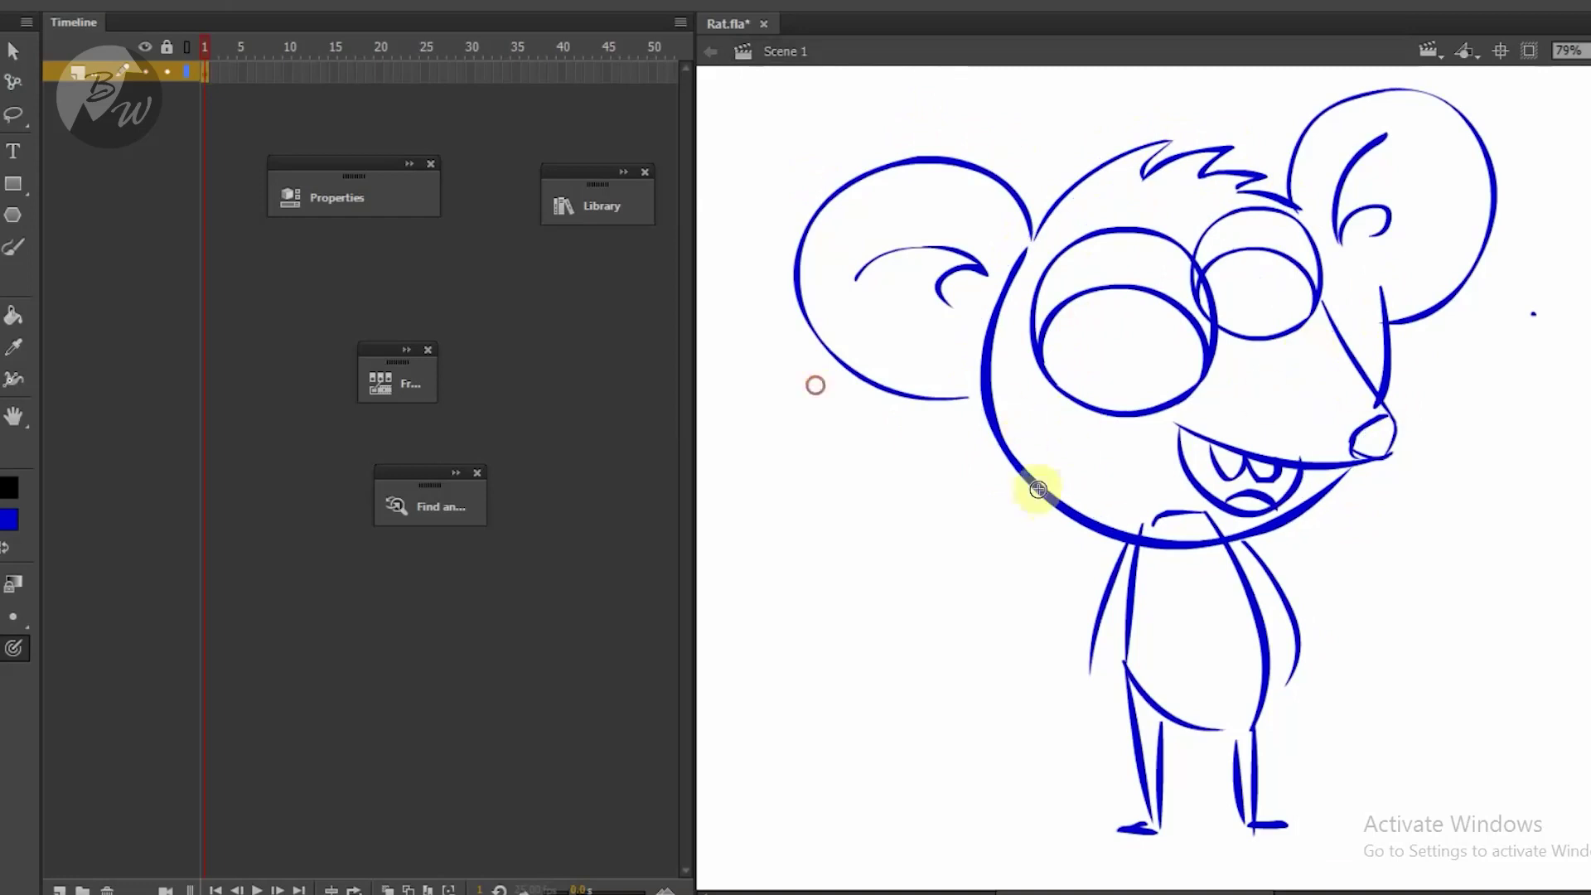
Nudge the face outline outward and the larger-eye side's ear inward so they meet.
{"action": "key", "text": "q"}
{"action": "left_click", "coordinate": [1386, 399]}
{"action": "left_click", "coordinate": [1403, 366]}
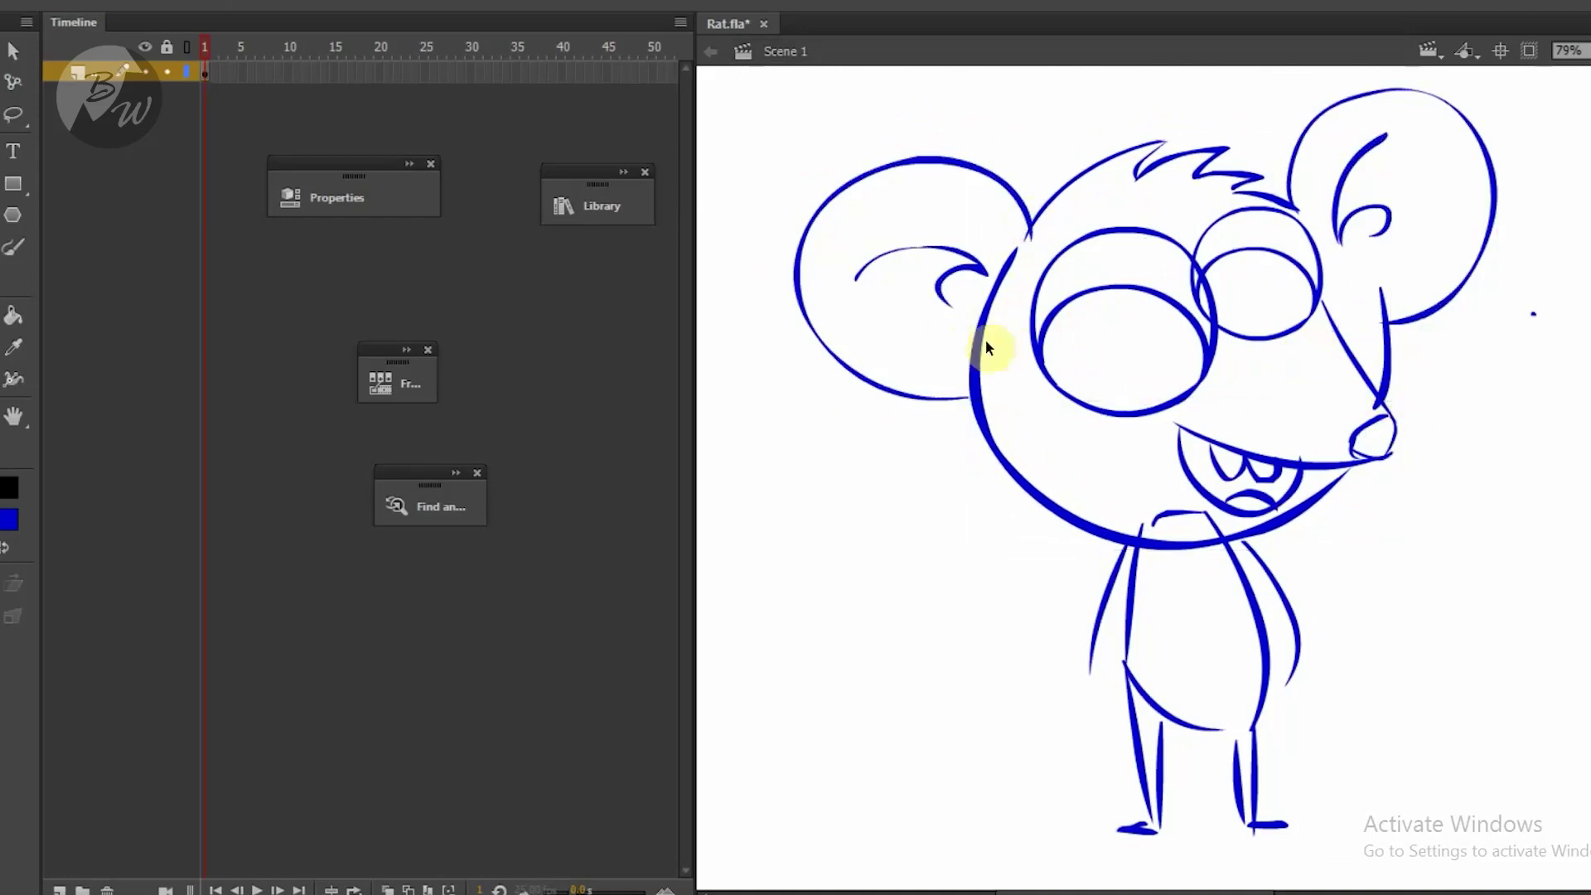
{"action": "left_click", "coordinate": [920, 396]}
{"action": "left_click_drag", "start_coordinate": [920, 396], "coordinate": [930, 403]}
Remove the parts of the smaller eye's outline that overlap the larger eye.
{"action": "left_click", "coordinate": [994, 373]}
{"action": "left_click", "coordinate": [1196, 408]}
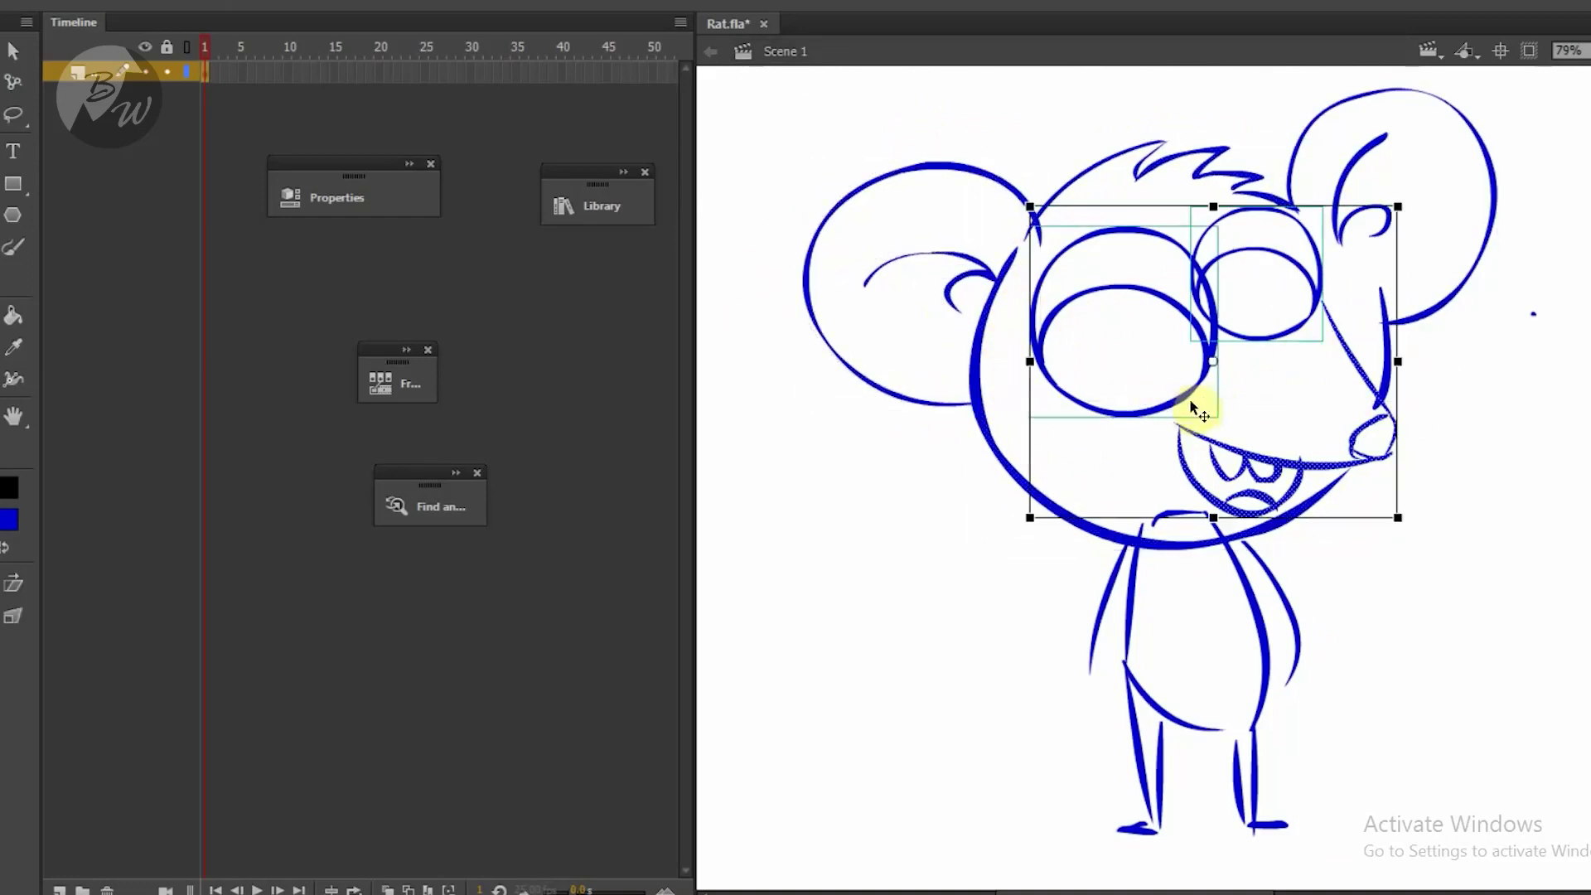
{"action": "key", "text": "r"}
{"action": "left_click", "coordinate": [13, 584]}
{"action": "left_click", "coordinate": [1172, 270]}
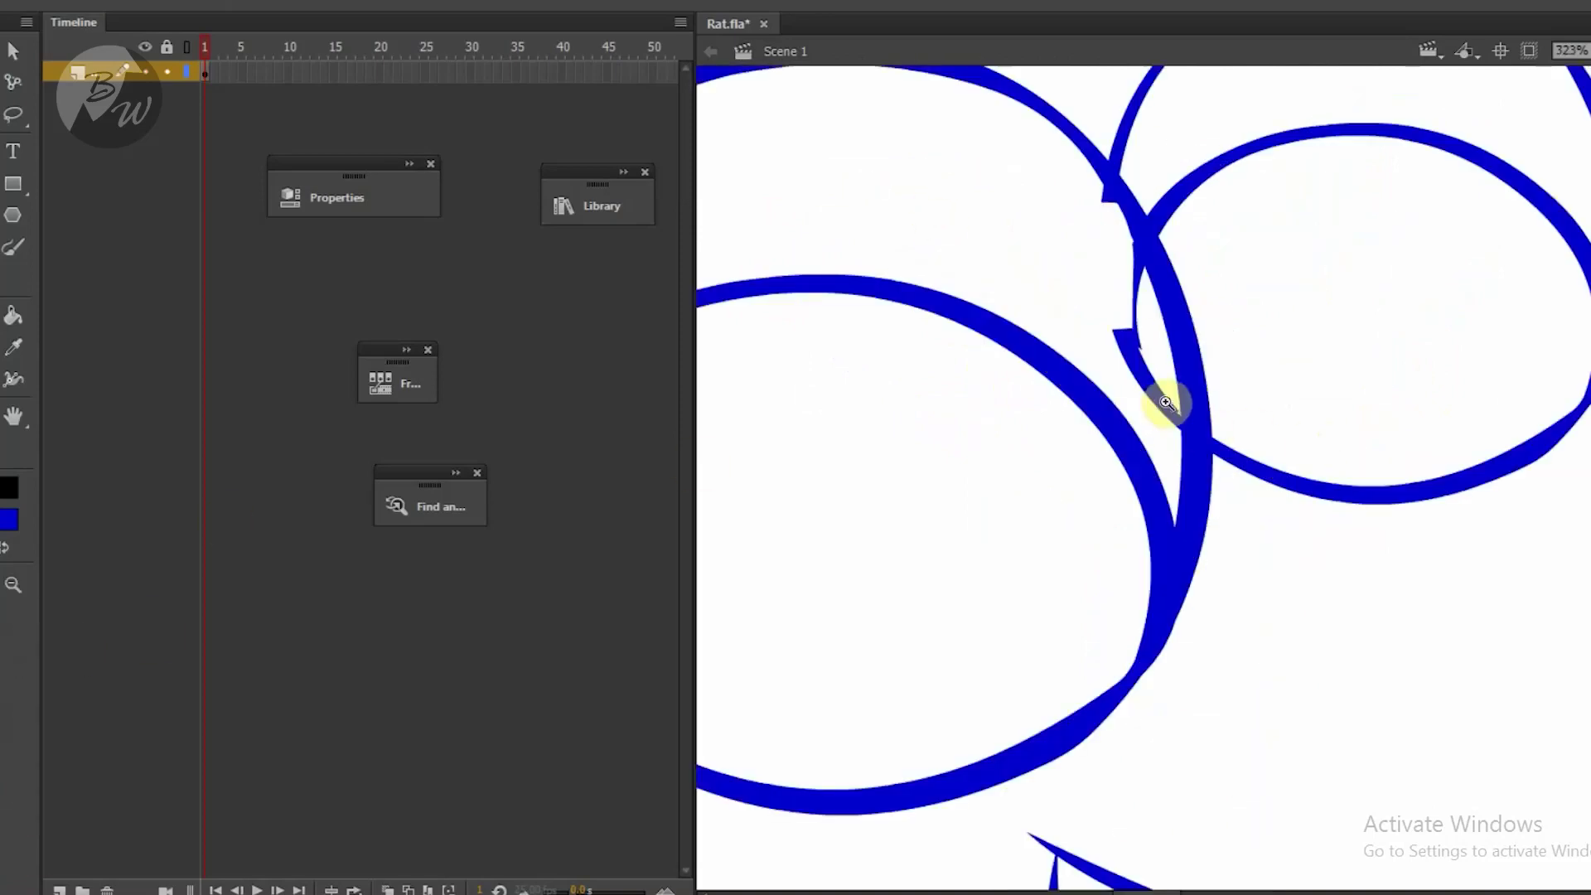
{"action": "mouse_move", "coordinate": [1157, 388]}
{"action": "left_mouse_down"}
{"action": "mouse_move", "coordinate": [921, 322]}
{"action": "mouse_move", "coordinate": [1091, 198]}
{"action": "left_mouse_up"}
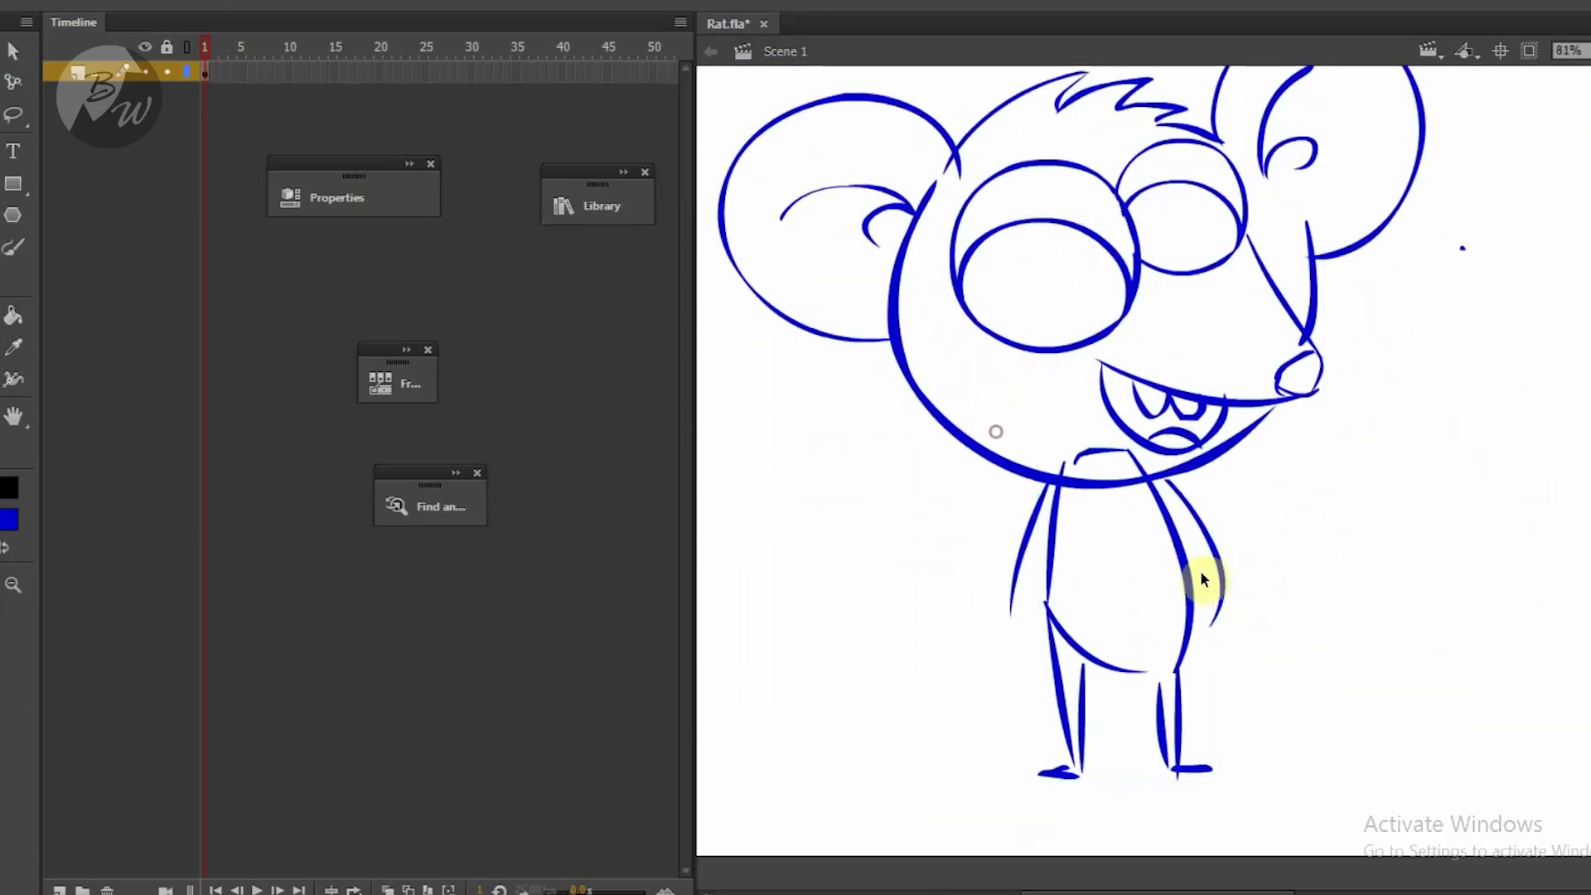
Draw the refined body outline over the rough torso, with a belly curve, legs and rounded feet.
{"action": "double_click", "coordinate": [1068, 487]}
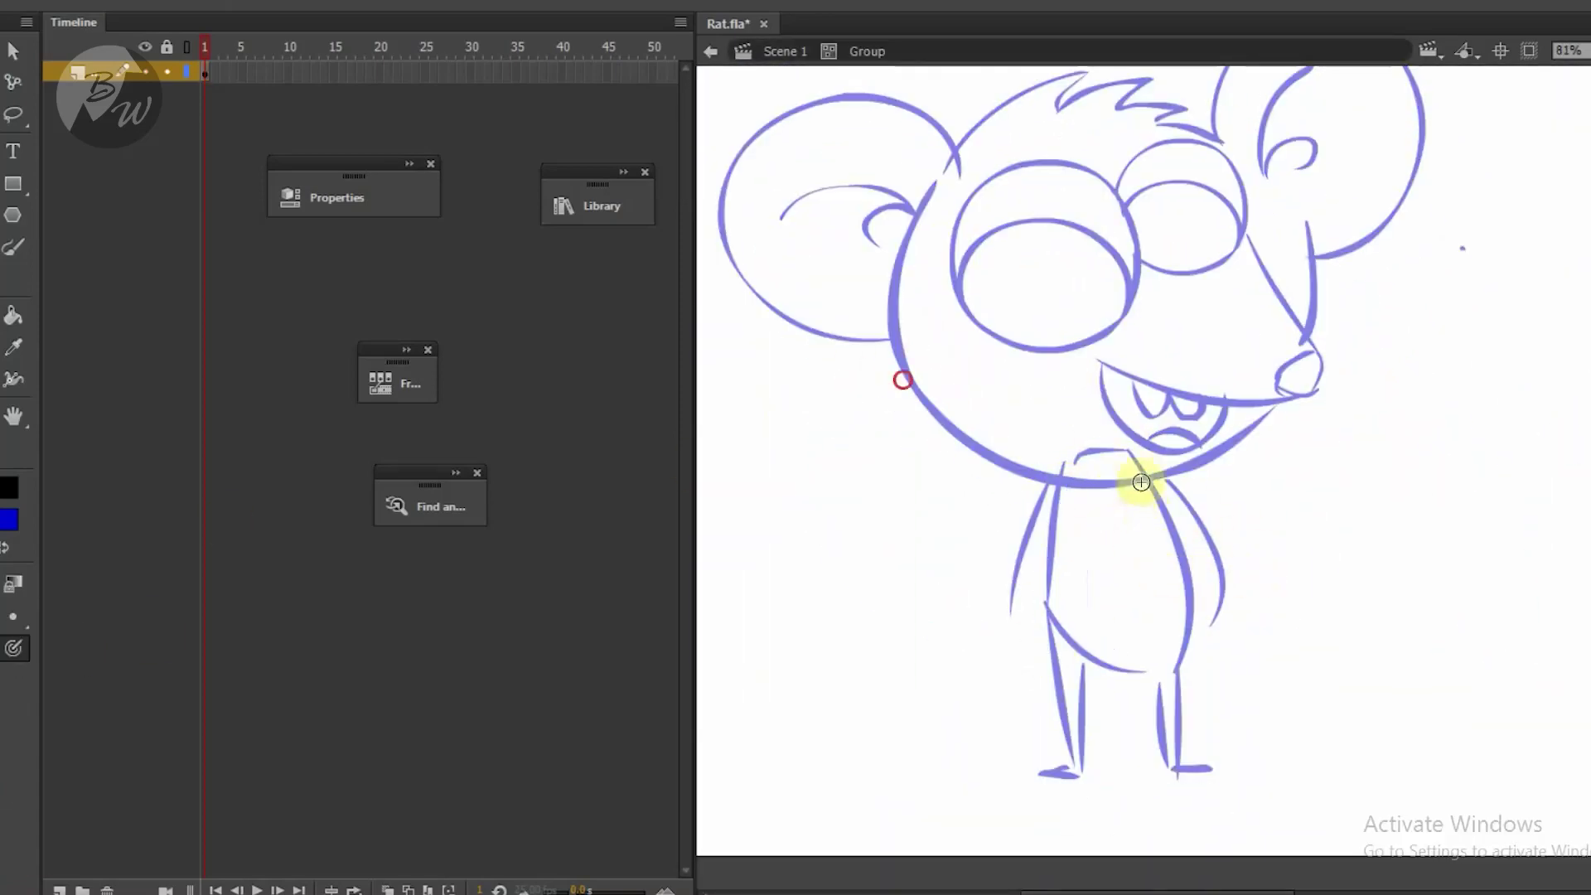
{"action": "left_click_drag", "start_coordinate": [1141, 482], "coordinate": [1154, 656]}
{"action": "mouse_move", "coordinate": [1133, 458]}
{"action": "left_mouse_down"}
{"action": "mouse_move", "coordinate": [1189, 639]}
{"action": "mouse_move", "coordinate": [1175, 668]}
{"action": "left_mouse_up"}
{"action": "mouse_move", "coordinate": [1054, 485]}
{"action": "left_mouse_down"}
{"action": "mouse_move", "coordinate": [1064, 675]}
{"action": "mouse_move", "coordinate": [1092, 761]}
{"action": "left_mouse_up"}
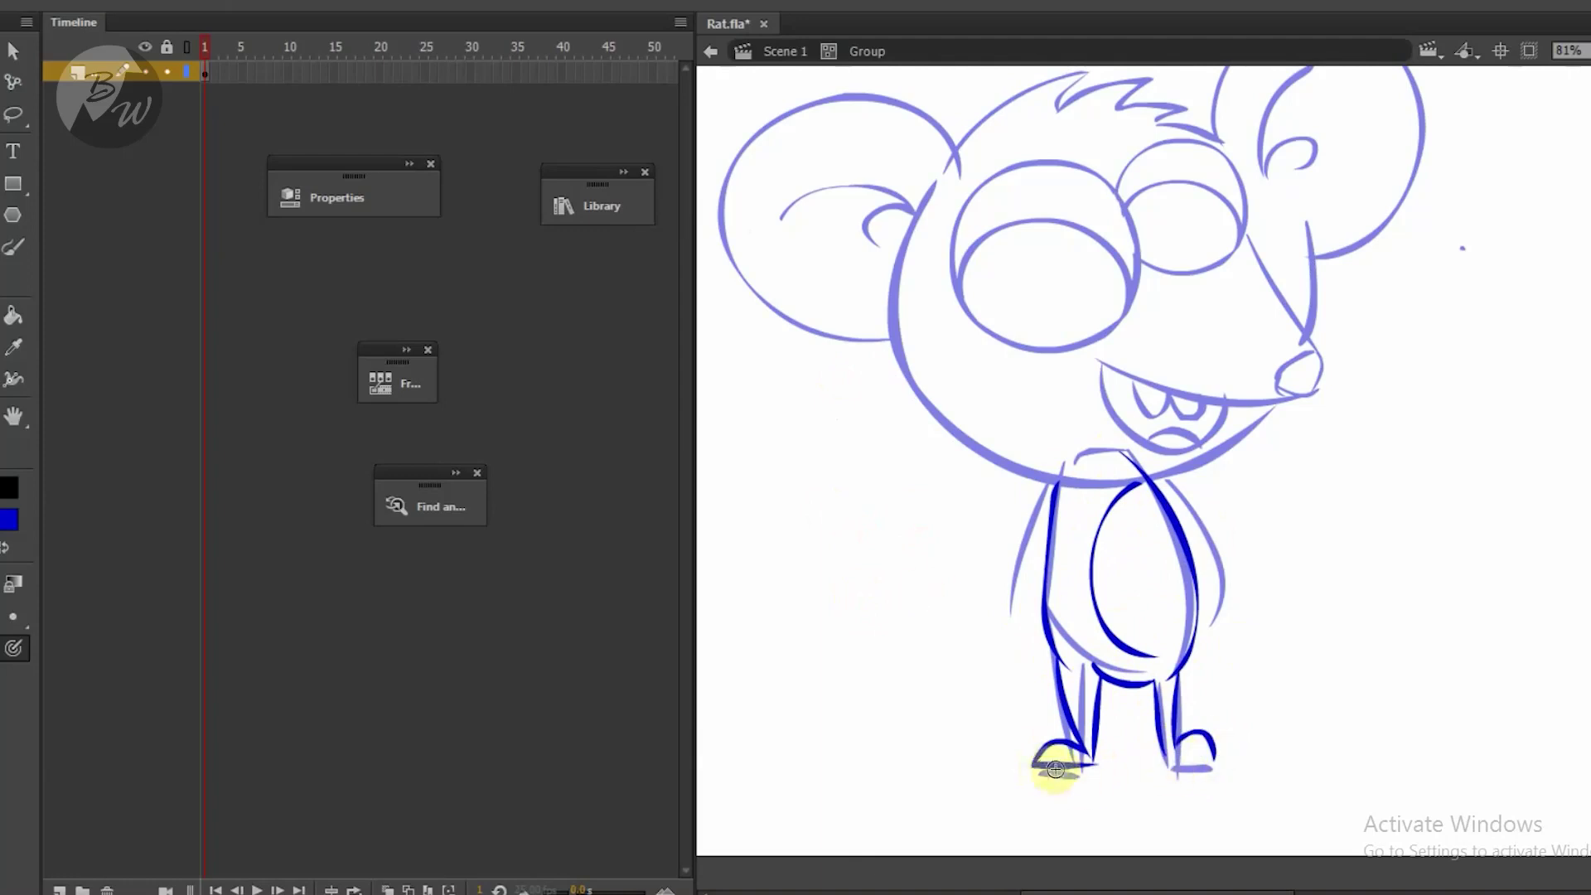
Erase the leg and foot on the belly side and redraw them.
{"action": "key", "text": "e"}
{"action": "left_click_drag", "start_coordinate": [1231, 746], "coordinate": [1228, 737]}
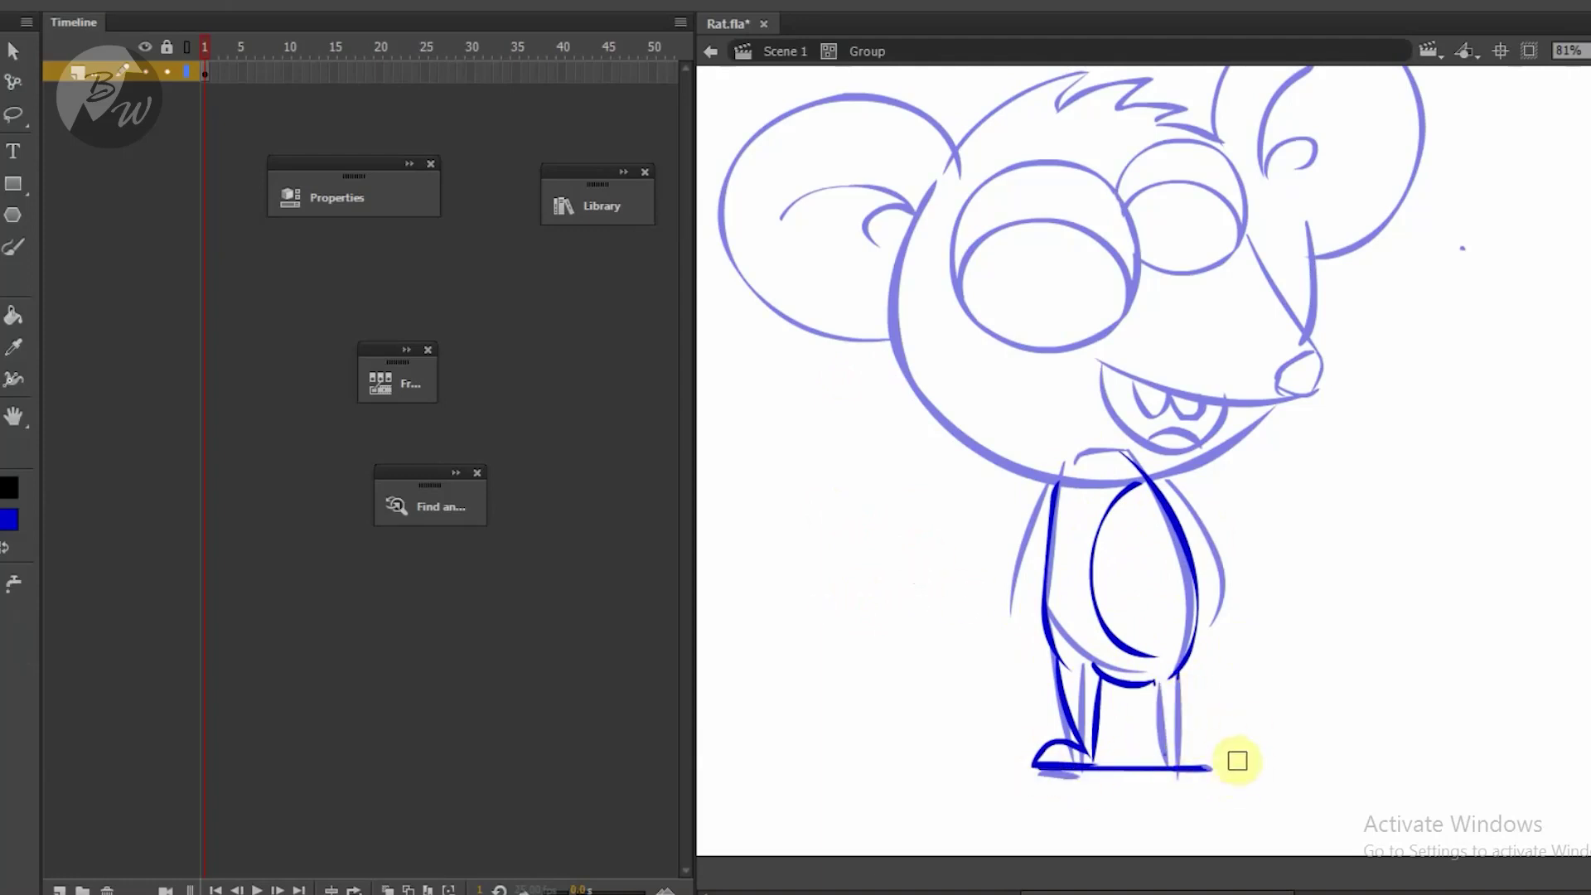
{"action": "key", "text": "b"}
{"action": "mouse_move", "coordinate": [1176, 675]}
{"action": "left_mouse_down"}
{"action": "mouse_move", "coordinate": [1183, 736]}
{"action": "mouse_move", "coordinate": [1145, 773]}
{"action": "left_mouse_up"}
Erase both legs and redraw them tapered and close together, with small feet.
{"action": "key", "text": "e"}
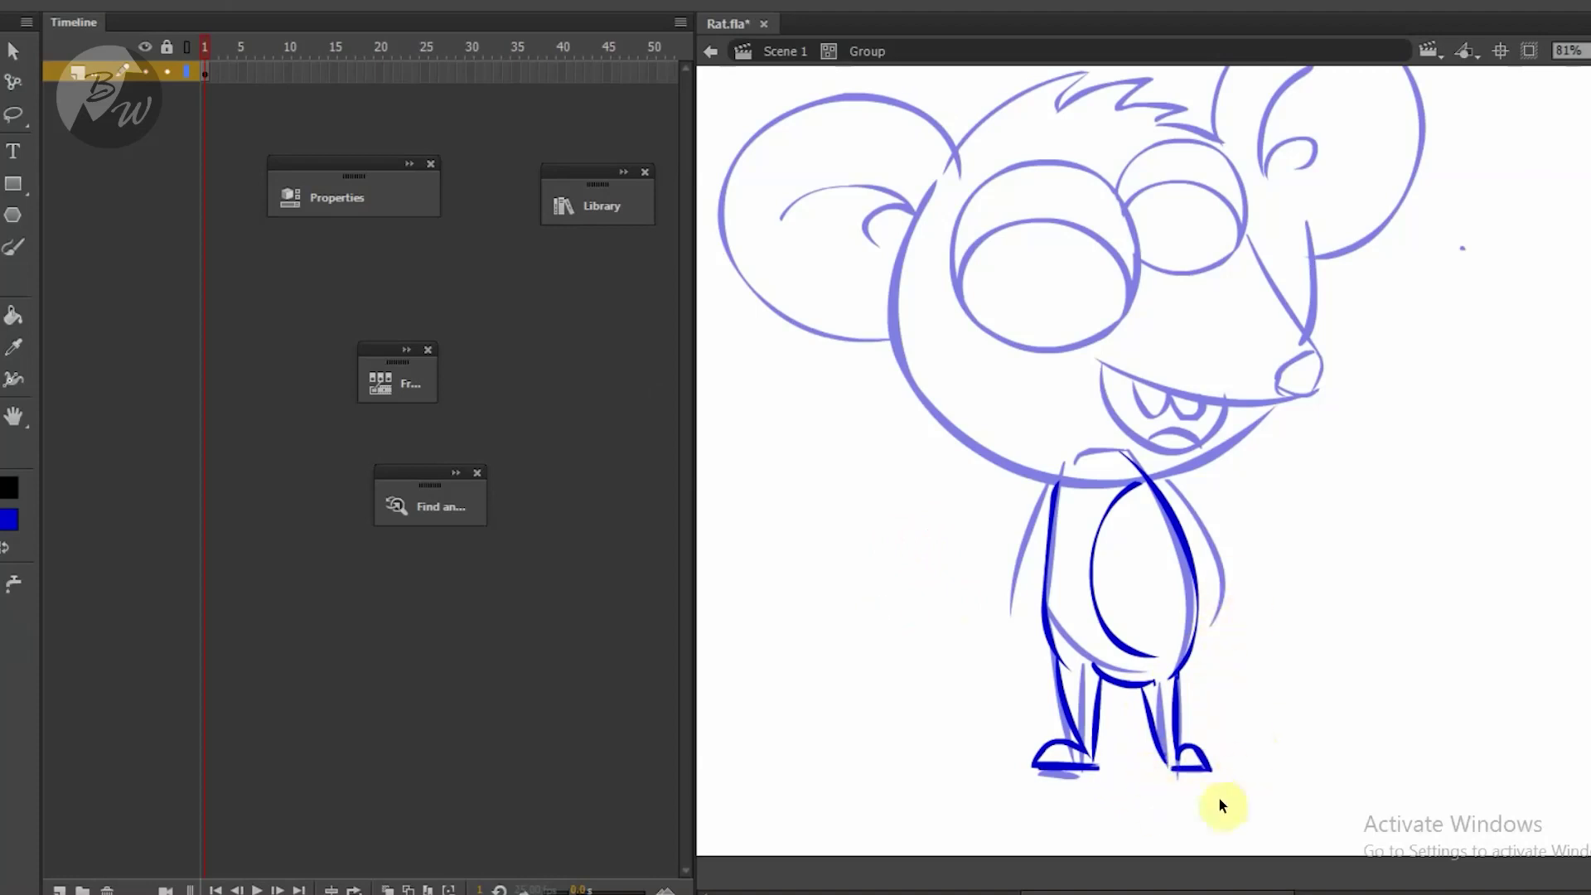
{"action": "mouse_move", "coordinate": [1221, 805]}
{"action": "left_mouse_down"}
{"action": "mouse_move", "coordinate": [1141, 699]}
{"action": "mouse_move", "coordinate": [1218, 754]}
{"action": "mouse_move", "coordinate": [1097, 749]}
{"action": "mouse_move", "coordinate": [1089, 714]}
{"action": "left_mouse_up"}
{"action": "key", "text": "b"}
{"action": "mouse_move", "coordinate": [1055, 656]}
{"action": "left_mouse_down"}
{"action": "mouse_move", "coordinate": [1098, 773]}
{"action": "mouse_move", "coordinate": [1083, 774]}
{"action": "mouse_move", "coordinate": [1168, 759]}
{"action": "left_mouse_up"}
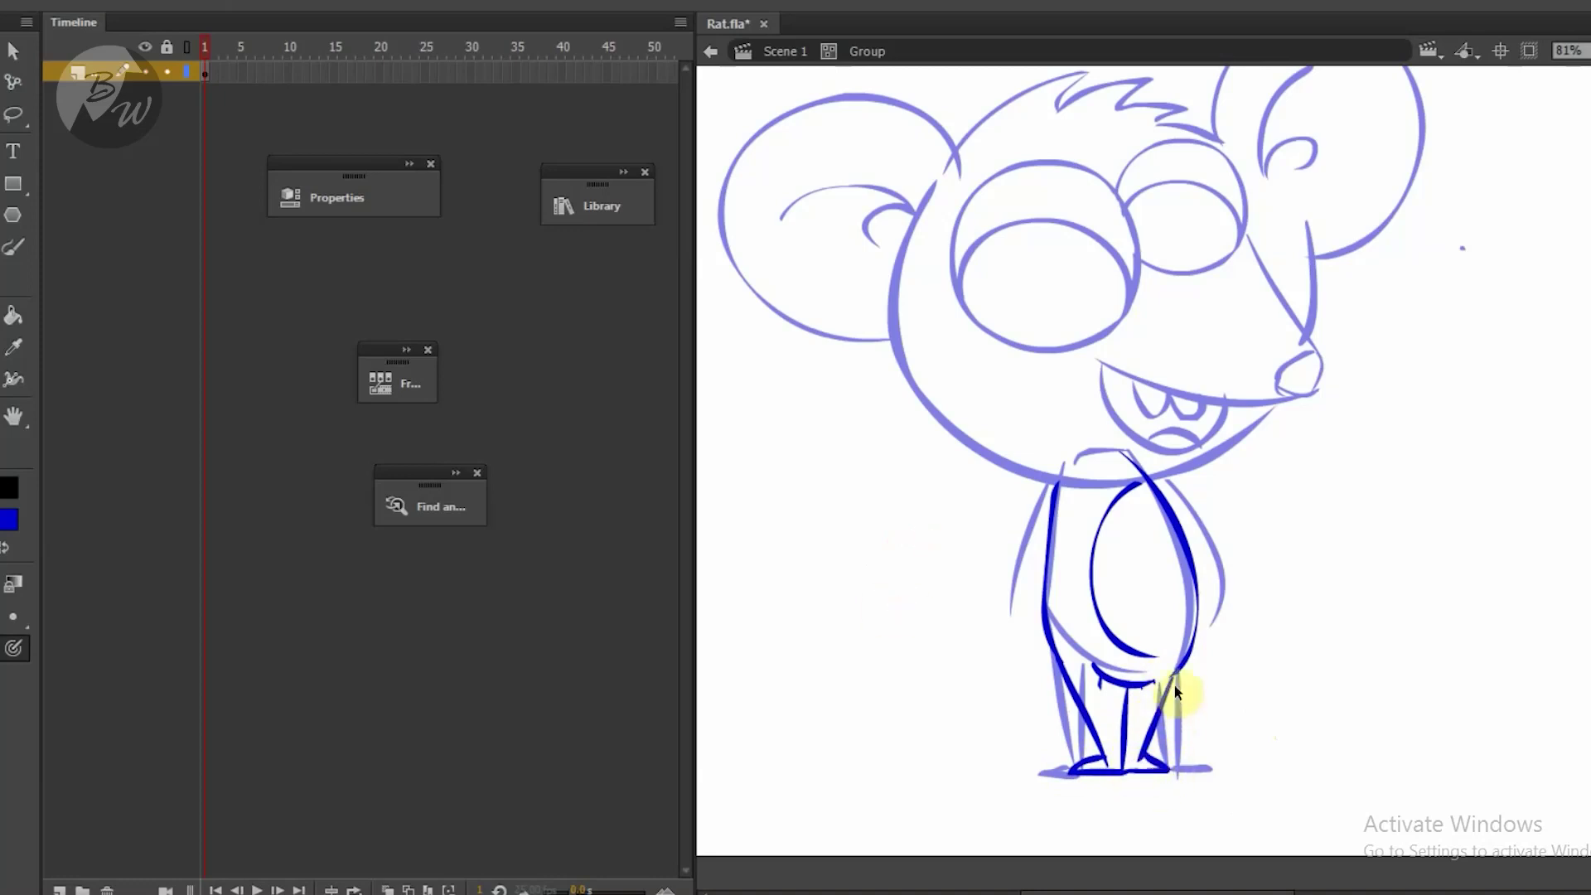
Delete the rough arms and the rough body sketch around the refined body.
{"action": "left_click_drag", "start_coordinate": [1196, 577], "coordinate": [1206, 600]}
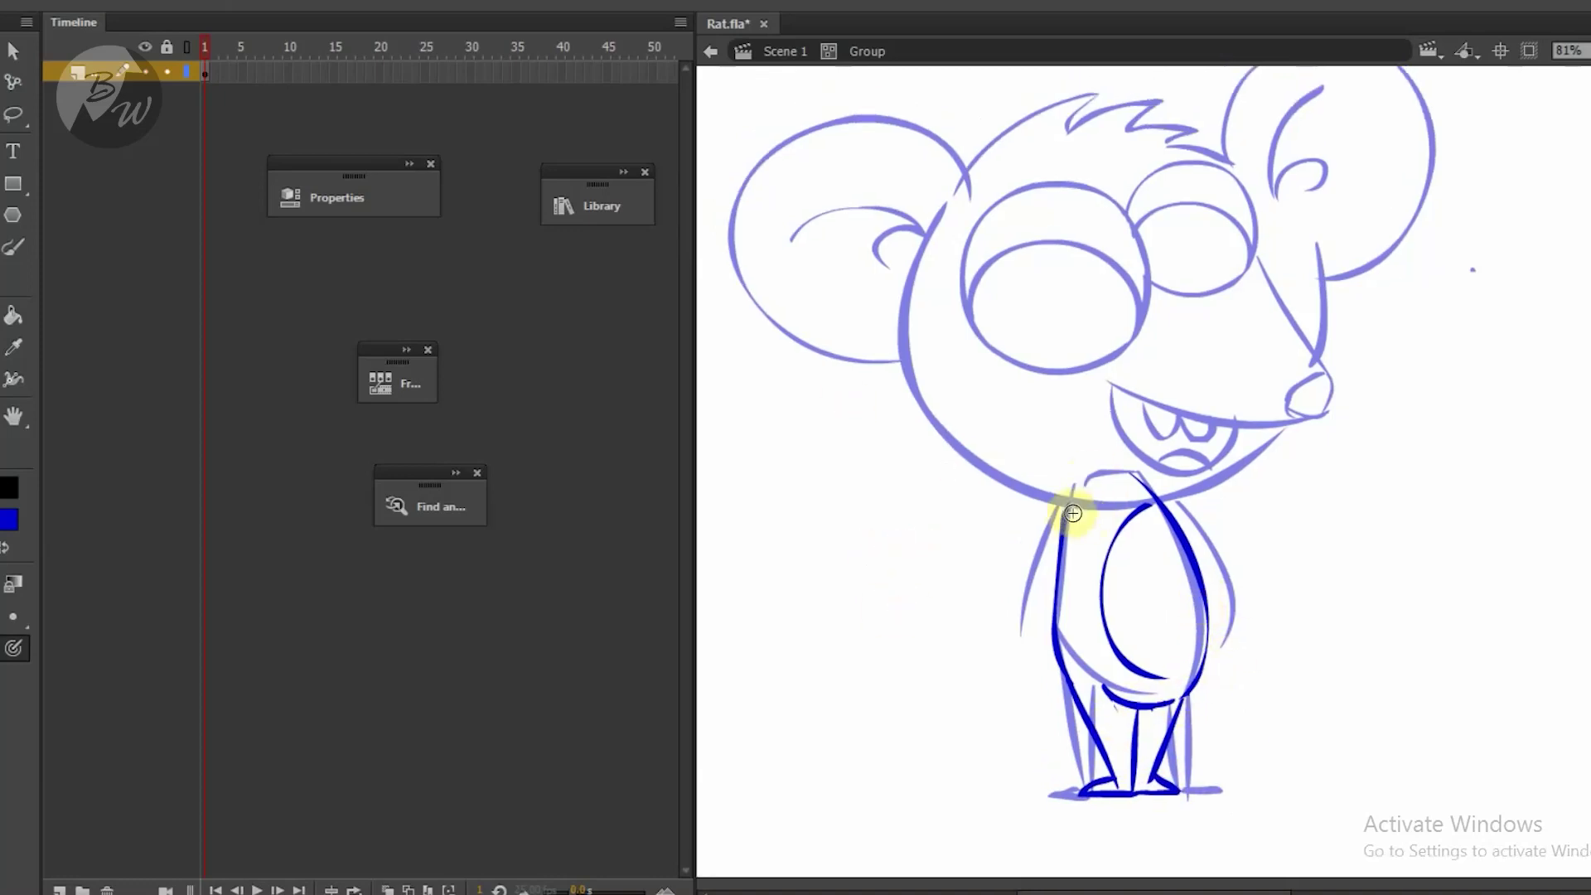
{"action": "double_click", "coordinate": [970, 426], "text": "ctrl"}
{"action": "left_click", "coordinate": [1221, 630], "text": "ctrl"}
{"action": "key", "text": "Delete"}
{"action": "left_click", "coordinate": [1110, 747], "text": "ctrl"}
{"action": "key", "text": "Delete"}
{"action": "key", "text": "ctrl+z"}
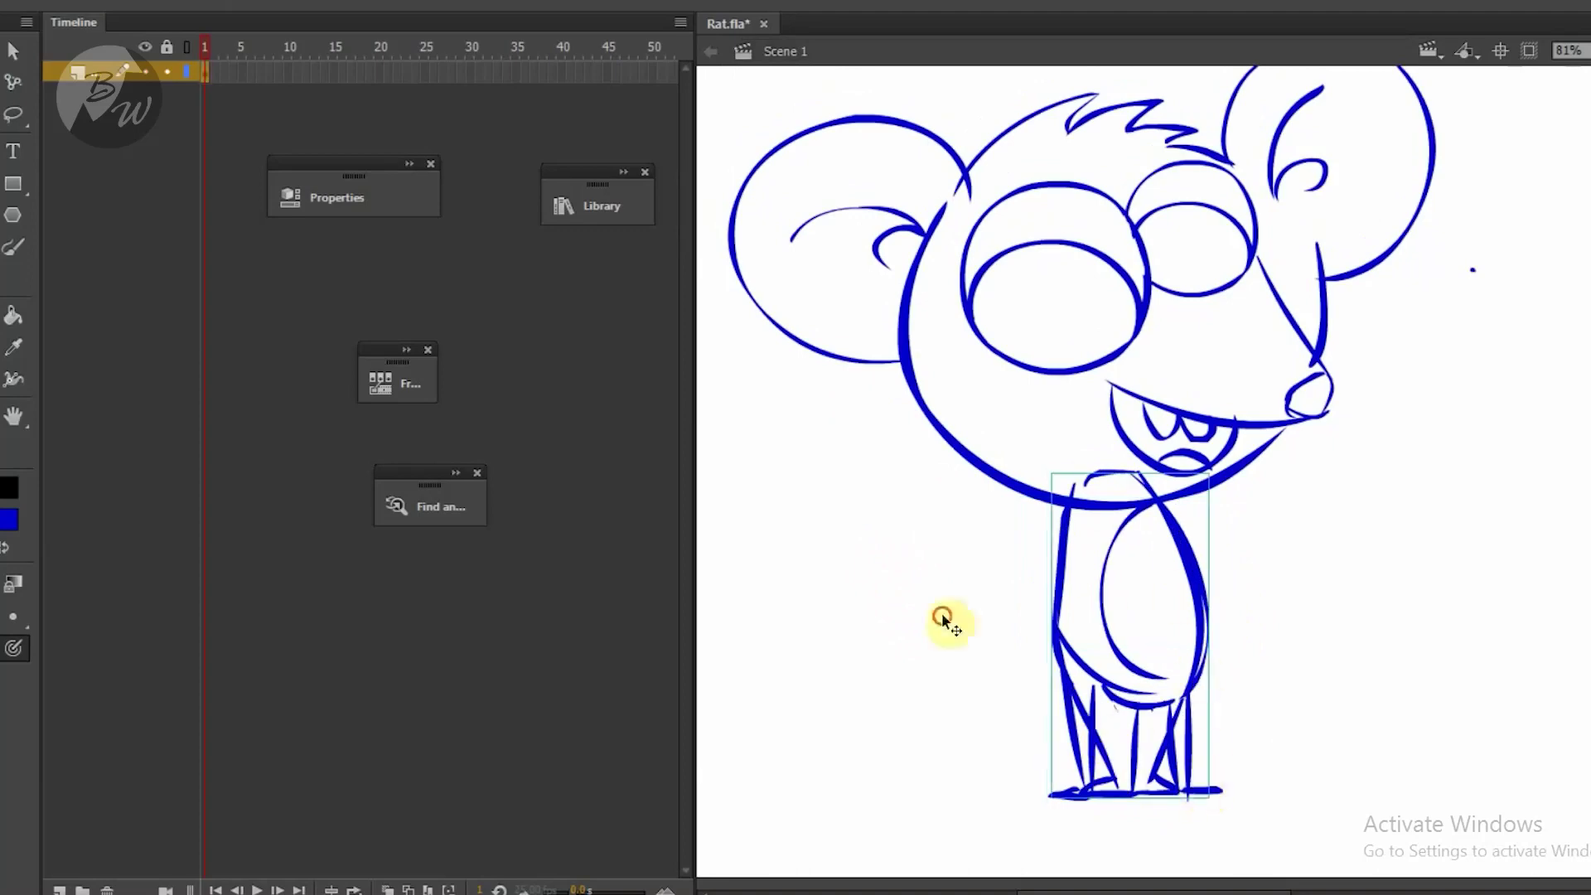
Draw a tapered arm hanging from the shoulder on the back side of the body.
{"action": "double_click", "coordinate": [1074, 504]}
{"action": "left_click_drag", "start_coordinate": [1025, 548], "coordinate": [1012, 604]}
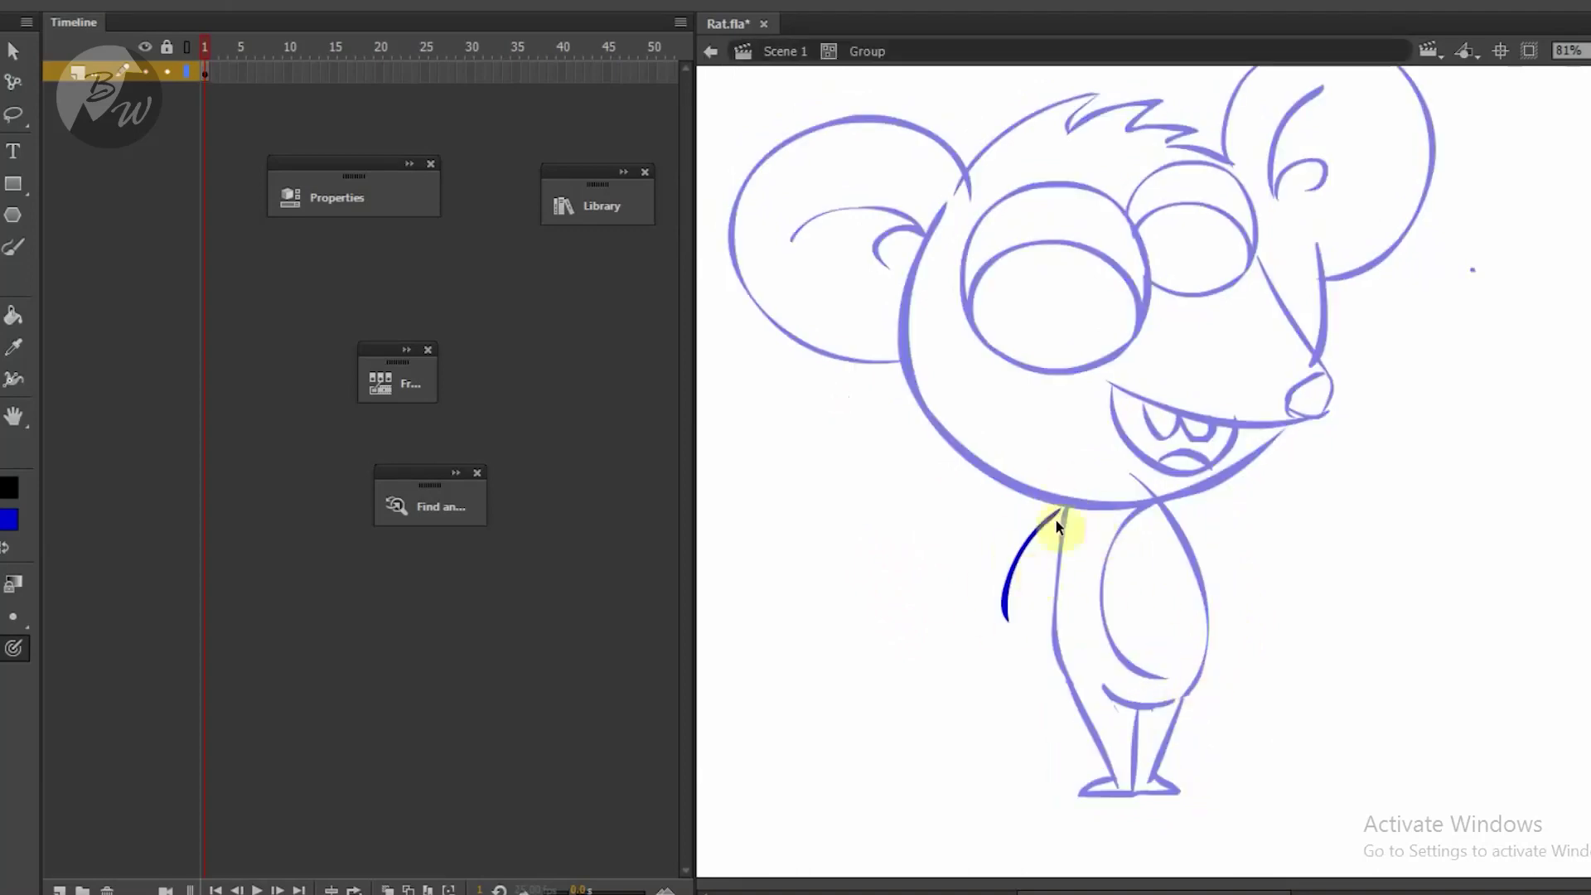
{"action": "key", "text": "ctrl+z"}
{"action": "mouse_move", "coordinate": [1063, 509]}
{"action": "left_mouse_down"}
{"action": "mouse_move", "coordinate": [1015, 630]}
{"action": "mouse_move", "coordinate": [1060, 530]}
{"action": "left_mouse_up"}
{"action": "double_click", "coordinate": [1194, 572], "text": "ctrl"}
{"action": "left_click", "coordinate": [1024, 647], "text": "ctrl"}
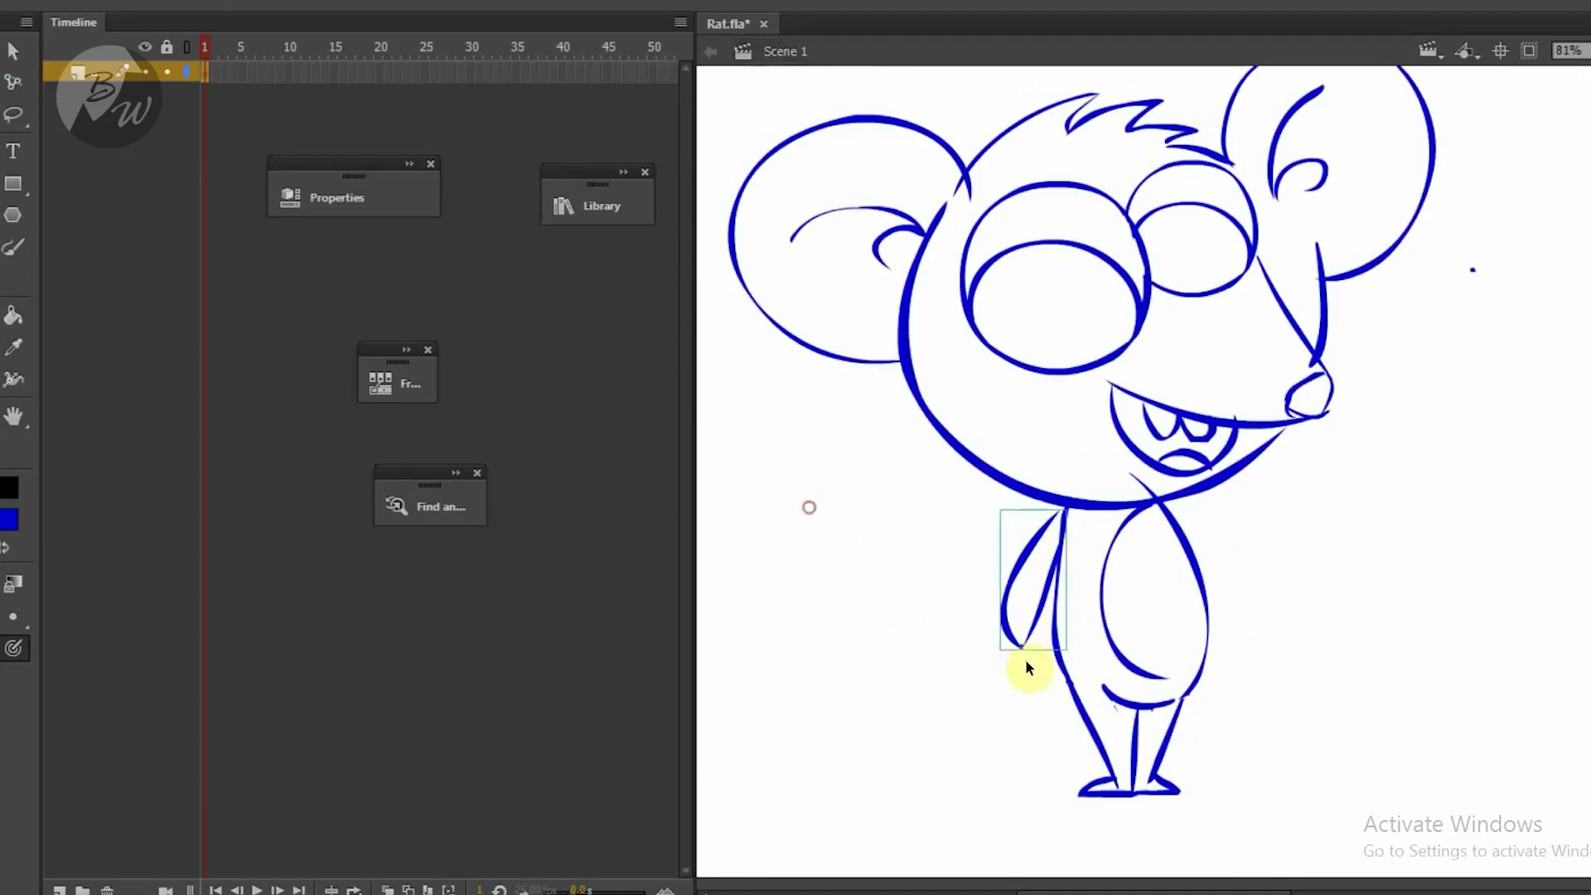
Lengthen the hanging arm and shift it closer to the body with Free Transform.
{"action": "key", "text": "q"}
{"action": "left_click_drag", "start_coordinate": [1033, 650], "coordinate": [1032, 671]}
{"action": "left_click_drag", "start_coordinate": [1037, 654], "coordinate": [1051, 655]}
{"action": "left_click", "coordinate": [1223, 594]}
Draw the second arm in a new group, reaching forward from the shoulder below the snout.
{"action": "key", "text": "ctrl+g"}
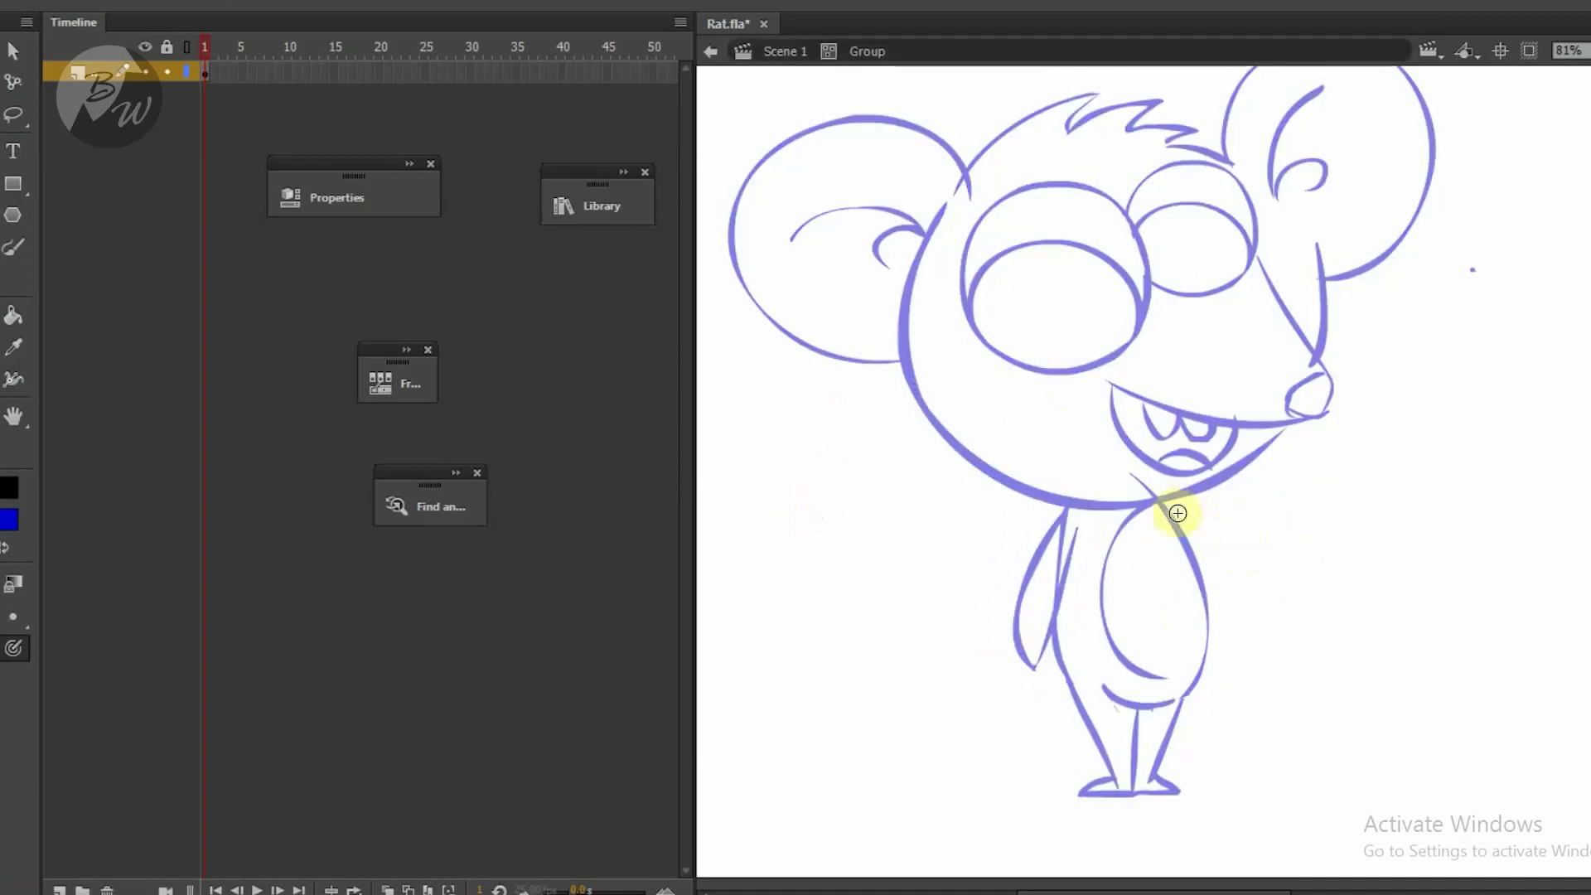
{"action": "key", "text": "ctrl+z"}
{"action": "key", "text": "ctrl+z"}
{"action": "mouse_move", "coordinate": [1163, 505]}
{"action": "left_mouse_down"}
{"action": "mouse_move", "coordinate": [1331, 514]}
{"action": "mouse_move", "coordinate": [1291, 522]}
{"action": "left_mouse_up"}
{"action": "key", "text": "ctrl+z"}
{"action": "mouse_move", "coordinate": [1187, 554]}
{"action": "left_mouse_down"}
{"action": "mouse_move", "coordinate": [1312, 518]}
{"action": "mouse_move", "coordinate": [1265, 503]}
{"action": "left_mouse_up"}
Draw a cheese wedge held by fingers at the end of the raised arm and rotate it slightly.
{"action": "key", "text": "ctrl+g"}
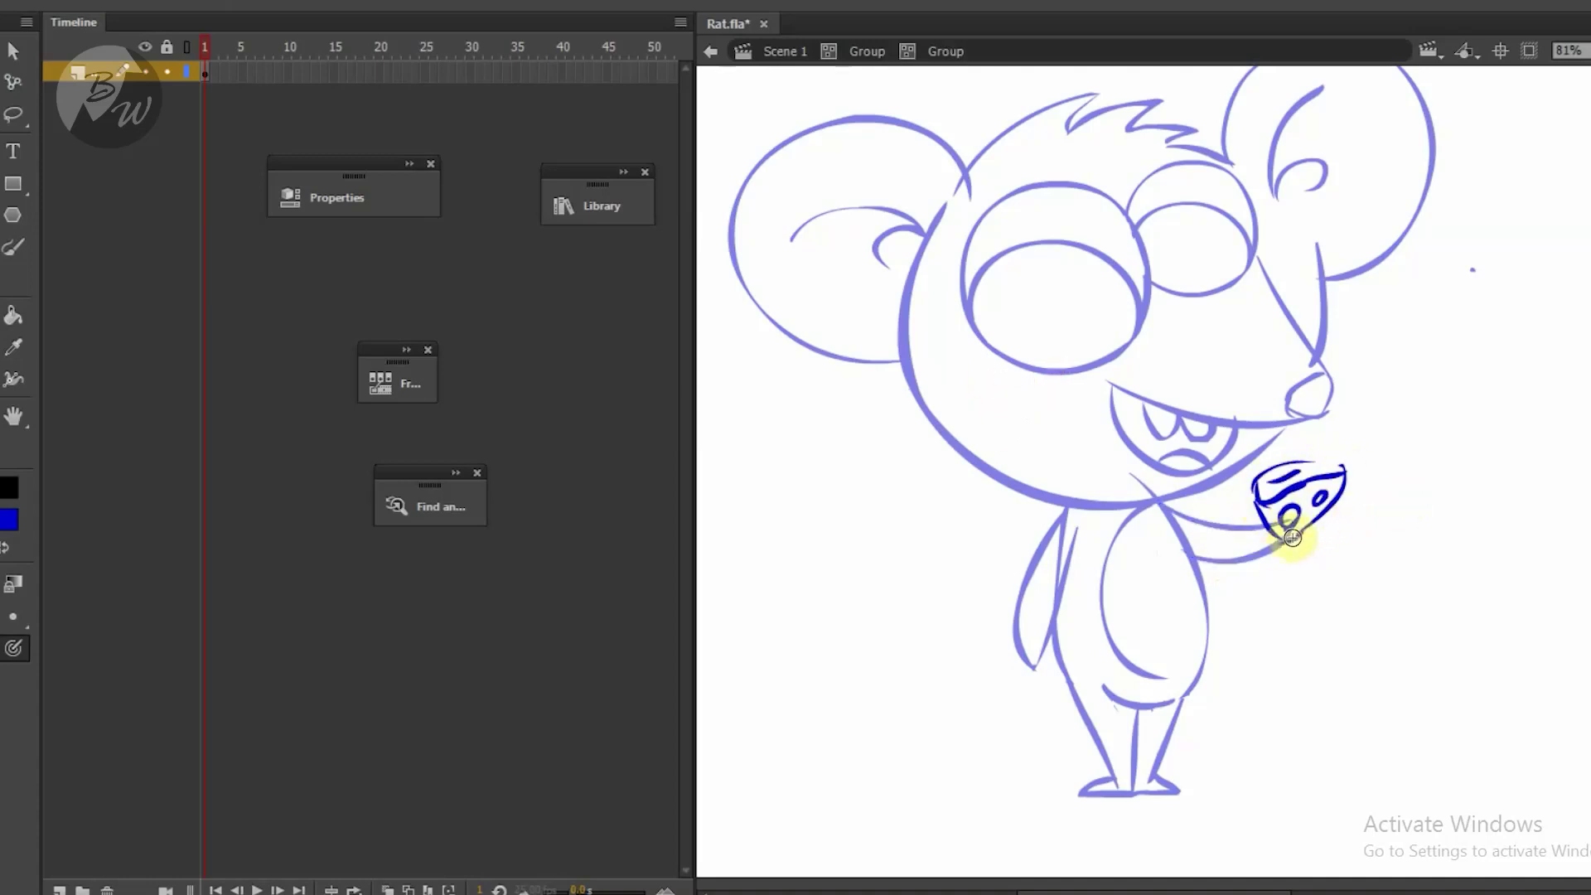
{"action": "double_click", "coordinate": [1321, 566]}
{"action": "key", "text": "q"}
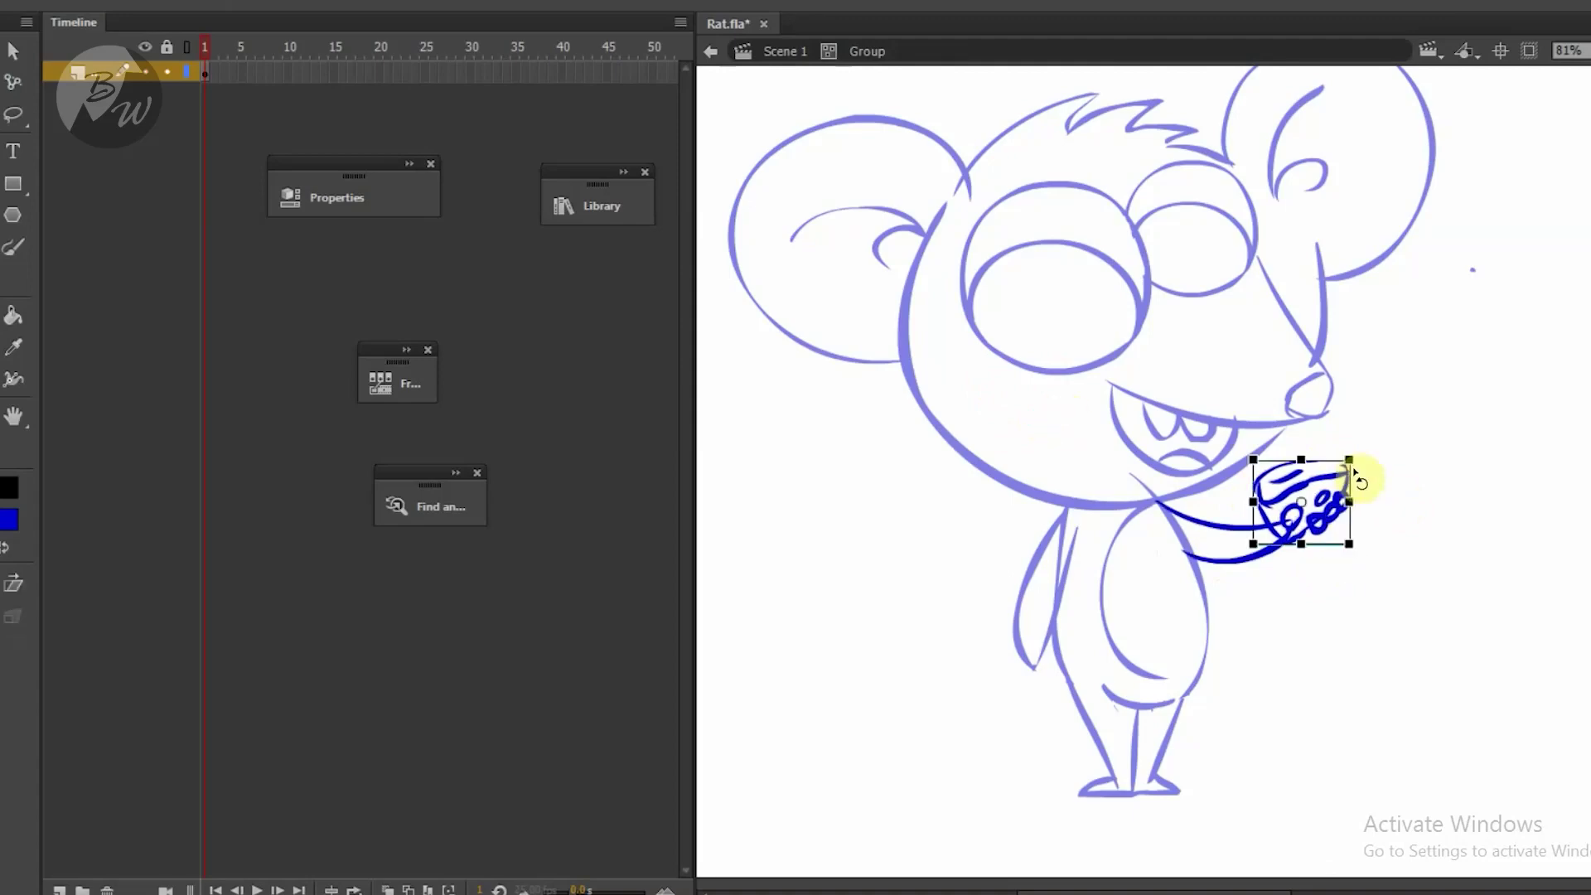
{"action": "left_click_drag", "start_coordinate": [1356, 473], "coordinate": [1359, 474]}
{"action": "double_click", "coordinate": [1294, 572]}
Draw a curved tail behind the lower body in a new group.
{"action": "key", "text": "ctrl+g"}
{"action": "key", "text": "b"}
{"action": "mouse_move", "coordinate": [1073, 689]}
{"action": "left_mouse_down"}
{"action": "mouse_move", "coordinate": [936, 660]}
{"action": "mouse_move", "coordinate": [901, 624]}
{"action": "mouse_move", "coordinate": [1076, 693]}
{"action": "left_mouse_up"}
{"action": "double_click", "coordinate": [1156, 689]}
Scale the whole rat drawing with Free Transform and change its fill colour to black.
{"action": "key", "text": "ctrl+minus"}
{"action": "key", "text": "ctrl+a"}
{"action": "key", "text": "q"}
{"action": "mouse_move", "coordinate": [1322, 264]}
{"action": "left_mouse_down"}
{"action": "mouse_move", "coordinate": [1266, 388]}
{"action": "mouse_move", "coordinate": [1309, 416]}
{"action": "left_mouse_up"}
{"action": "left_click", "coordinate": [10, 519]}
{"action": "left_click", "coordinate": [97, 604]}
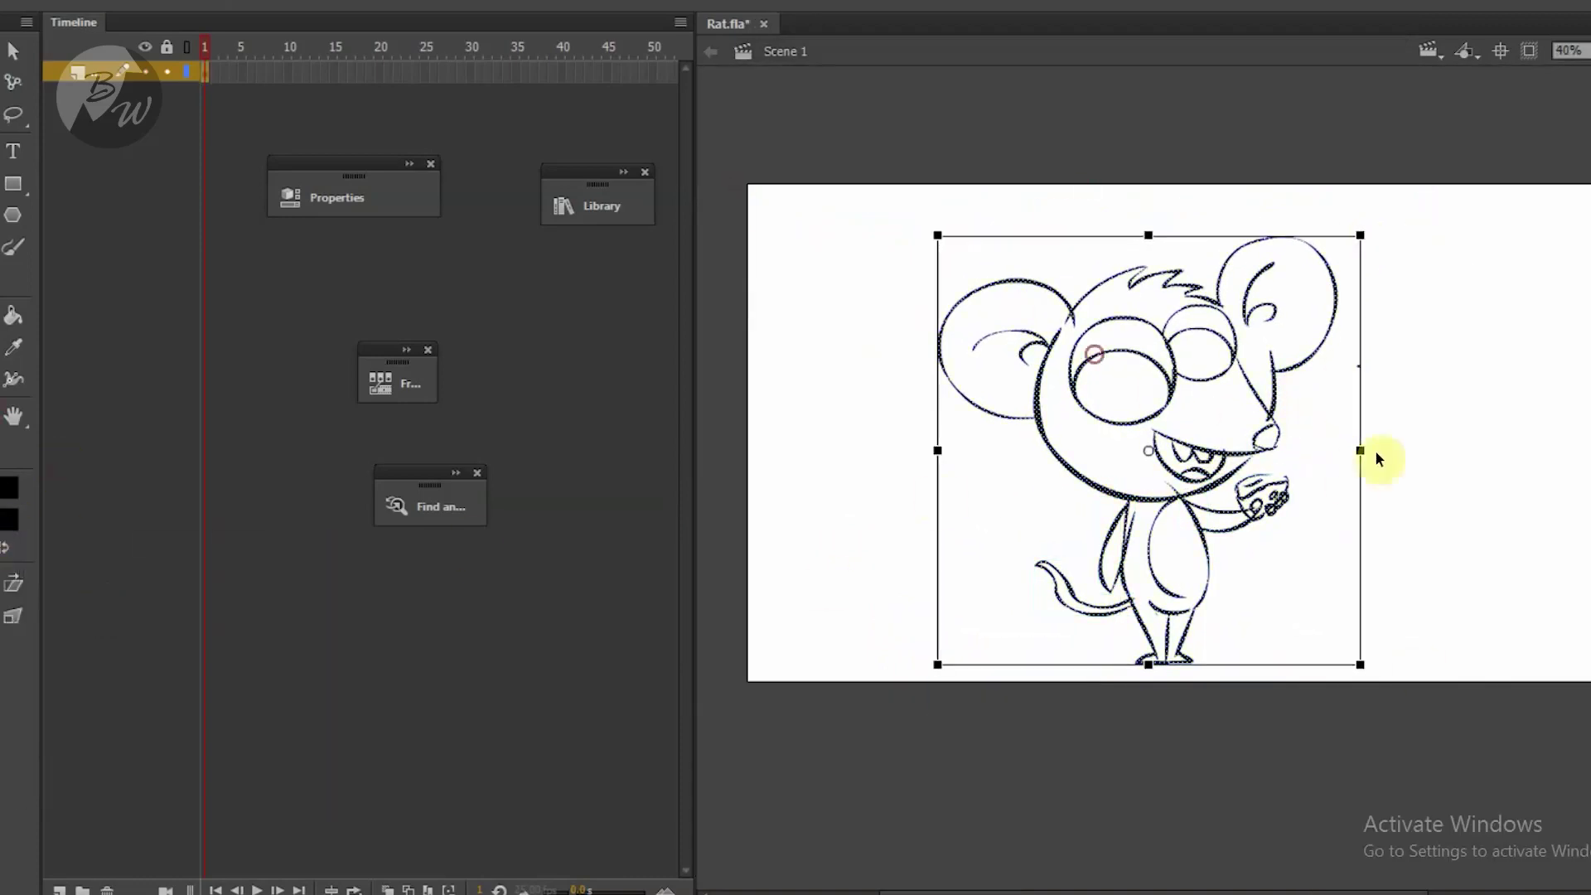
Erase the body line that crosses the hanging arm.
{"action": "scroll", "coordinate": [1172, 547], "scroll_direction": "up", "scroll_amount": 5}
{"action": "key", "text": "e"}
{"action": "mouse_move", "coordinate": [1075, 450]}
{"action": "left_mouse_down"}
{"action": "mouse_move", "coordinate": [993, 628]}
{"action": "mouse_move", "coordinate": [1003, 648]}
{"action": "left_mouse_up"}
{"action": "key", "text": "b"}
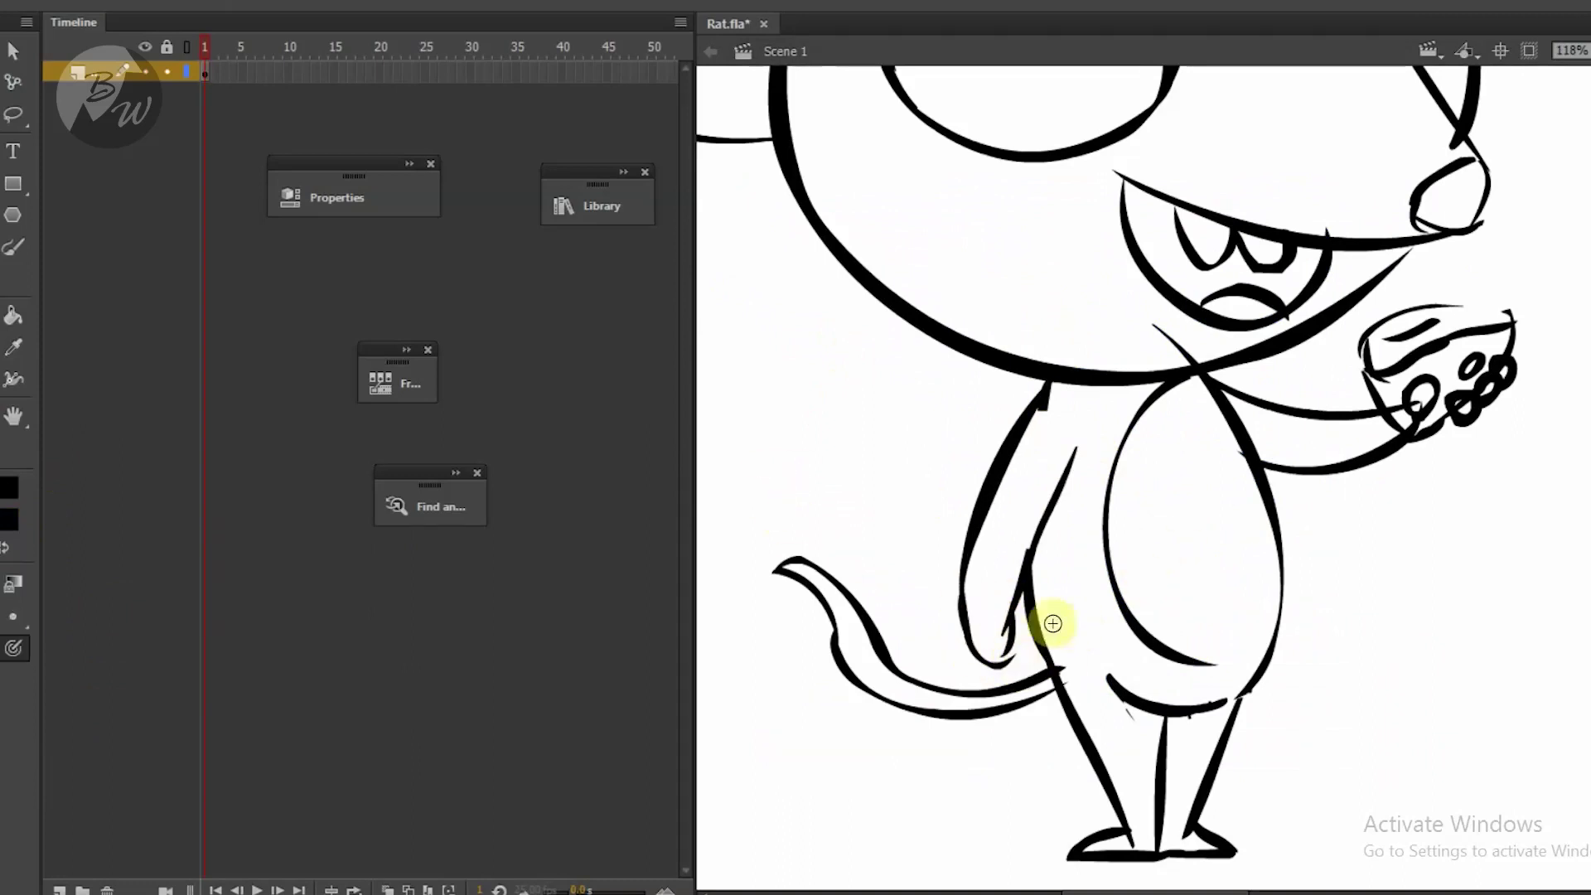
Draw the second eye's highlight and both eyebrows, and outline the head's edge from the forehead towards the snout.
{"action": "key", "text": "ctrl+minus"}
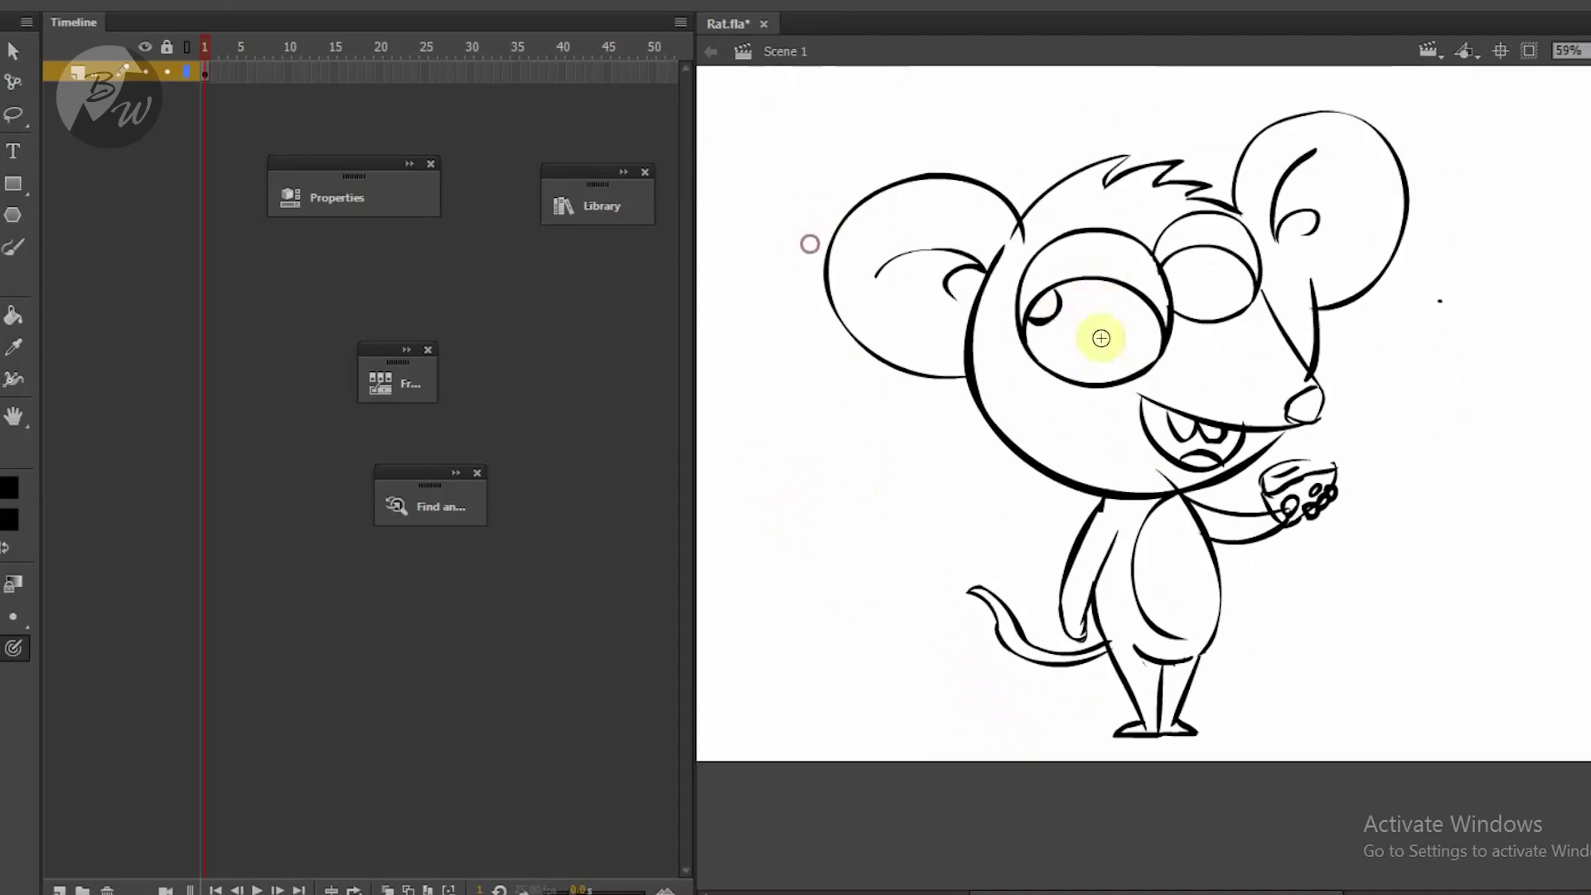
{"action": "left_click_drag", "start_coordinate": [1106, 372], "coordinate": [1100, 381]}
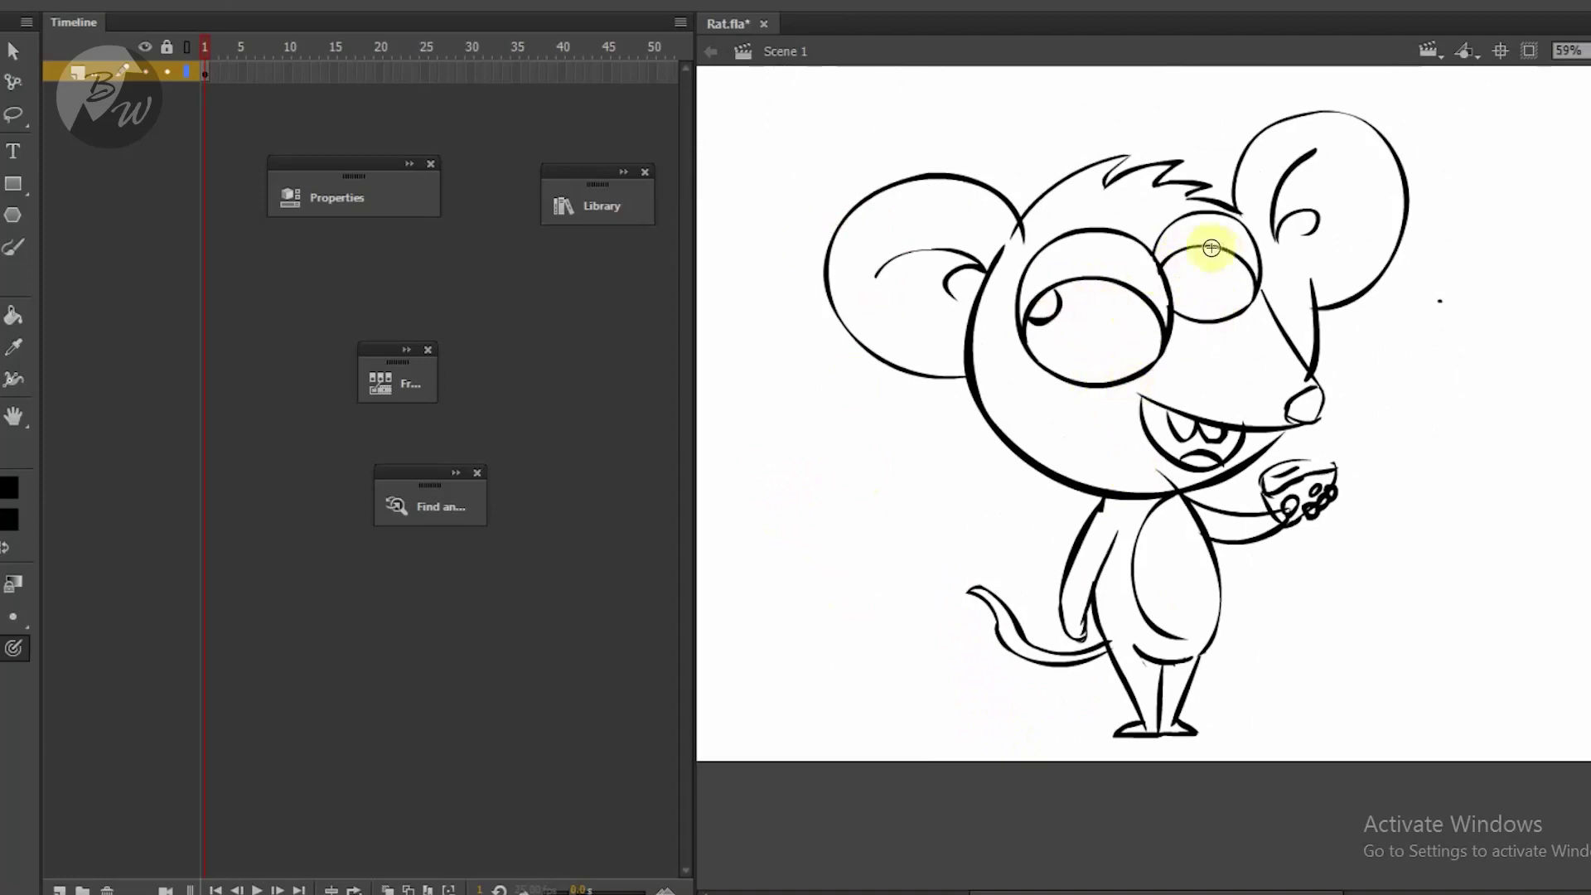
{"action": "left_click_drag", "start_coordinate": [1051, 227], "coordinate": [1098, 208]}
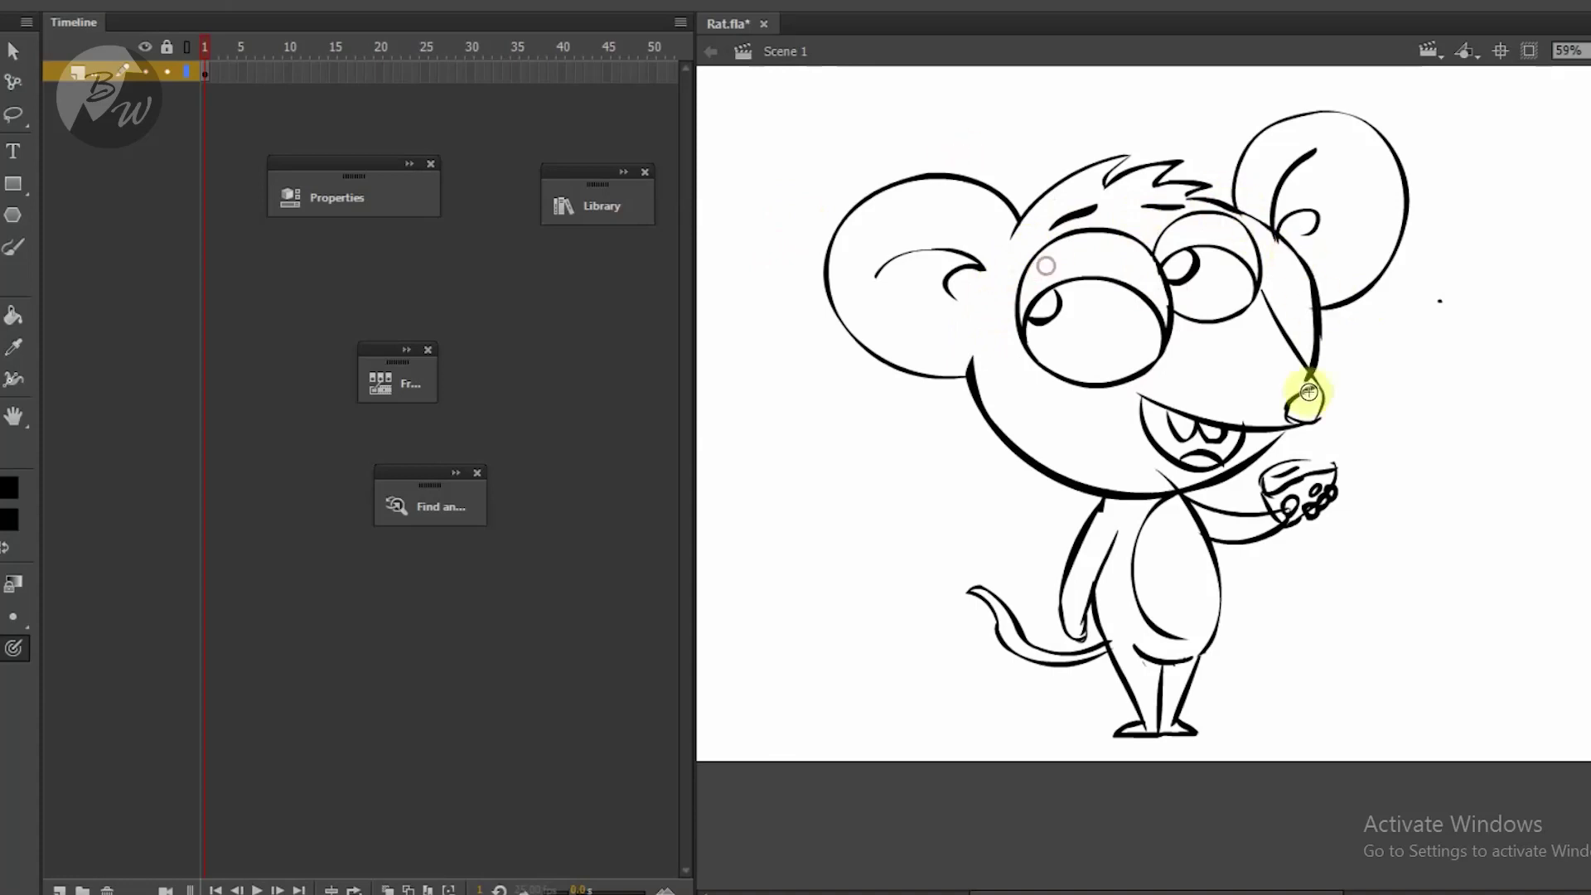
{"action": "left_click_drag", "start_coordinate": [1239, 209], "coordinate": [1317, 313]}
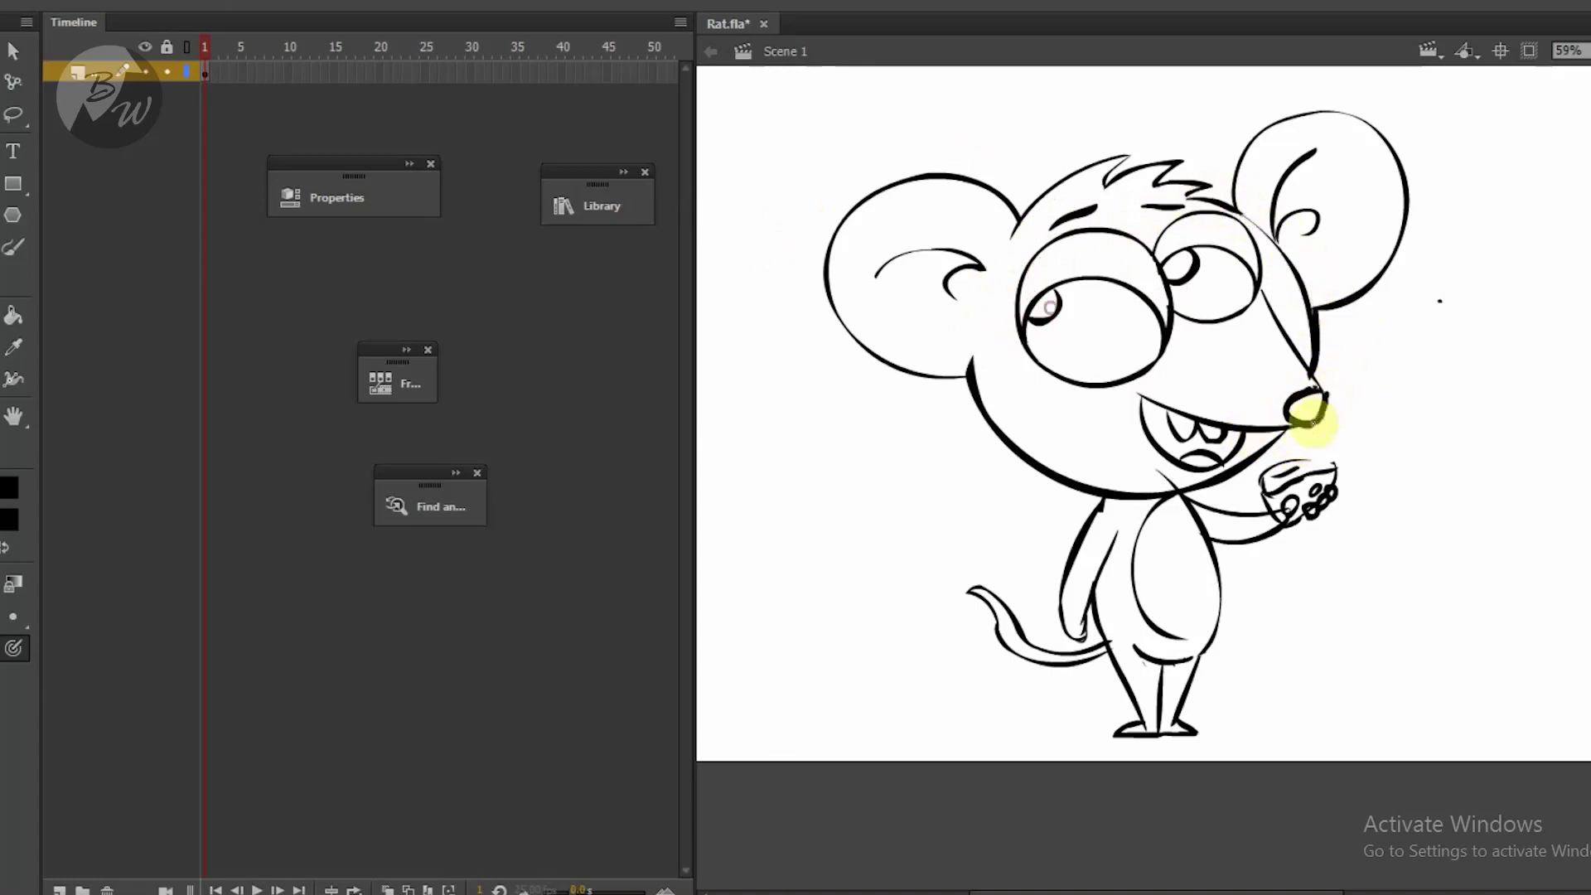
Redraw the upper edge of the nose outline and fill the nose solid black.
{"action": "scroll", "coordinate": [1314, 396], "scroll_direction": "up", "scroll_amount": 5}
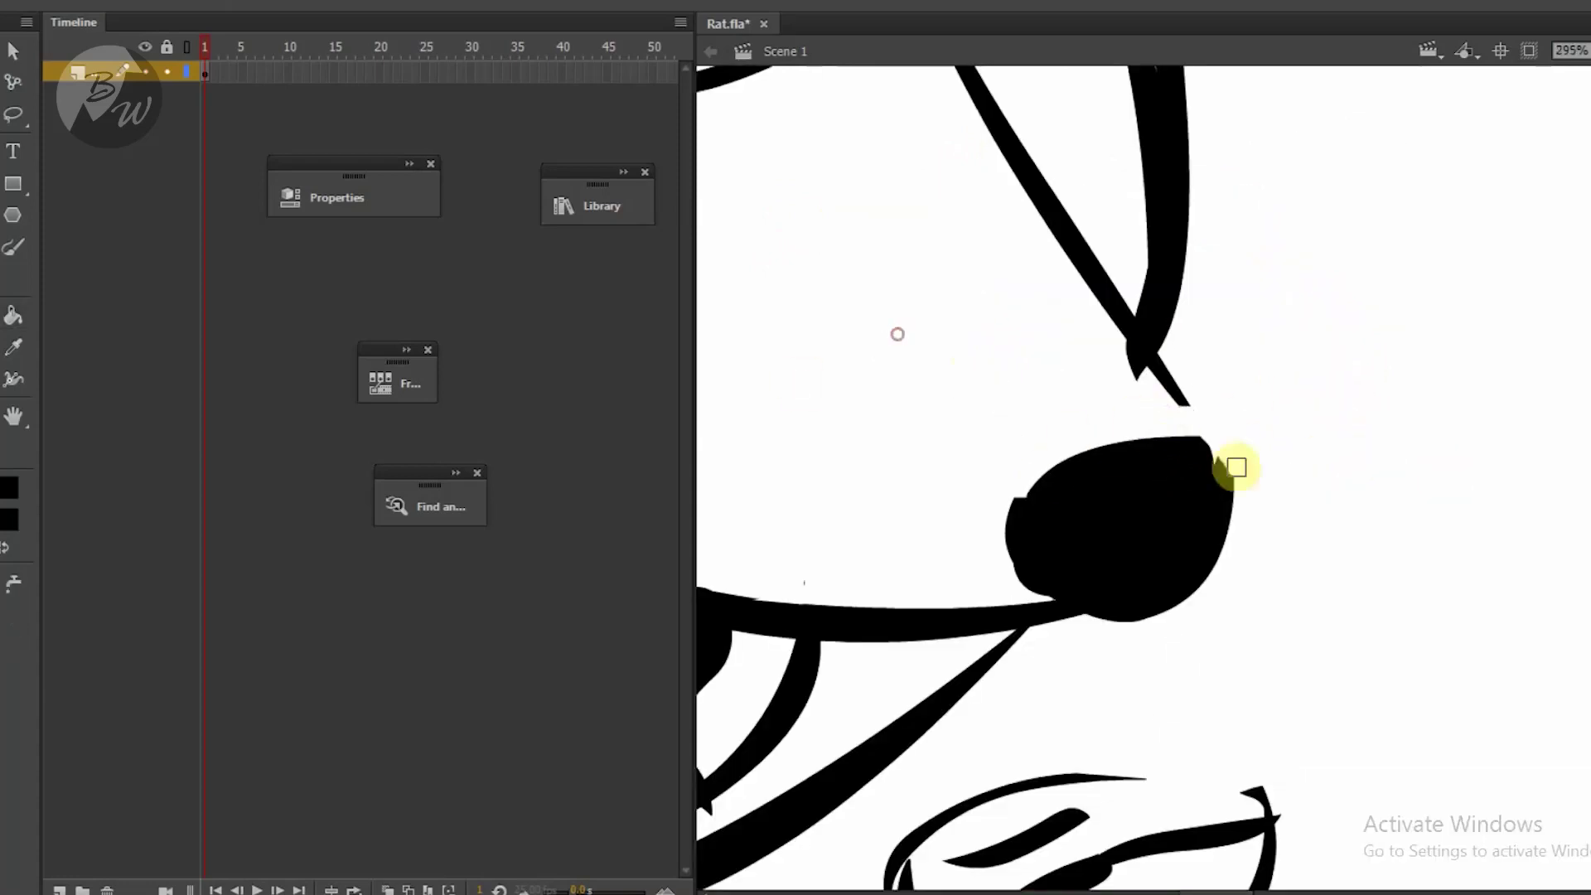
{"action": "key", "text": "b"}
{"action": "mouse_move", "coordinate": [1015, 511]}
{"action": "left_mouse_down"}
{"action": "mouse_move", "coordinate": [1208, 440]}
{"action": "mouse_move", "coordinate": [1006, 519]}
{"action": "left_mouse_up"}
{"action": "left_click_drag", "start_coordinate": [1175, 407], "coordinate": [1230, 507]}
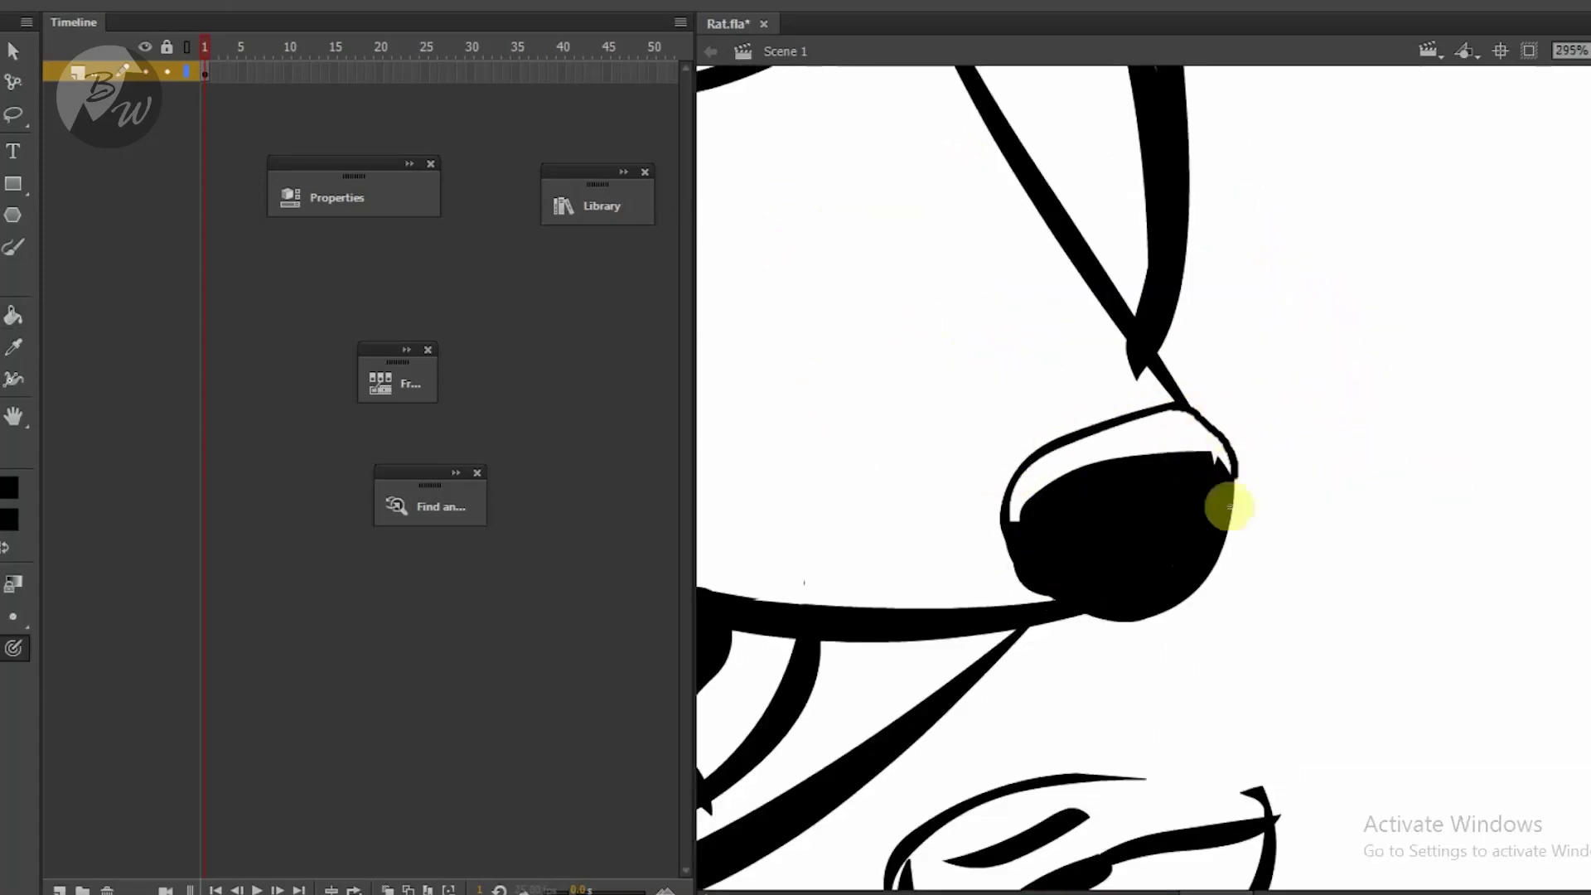
{"action": "left_click_drag", "start_coordinate": [1012, 475], "coordinate": [1003, 552]}
{"action": "key", "text": "k"}
{"action": "left_click", "coordinate": [1194, 435]}
{"action": "scroll", "coordinate": [1240, 497], "scroll_direction": "down", "scroll_amount": 5}
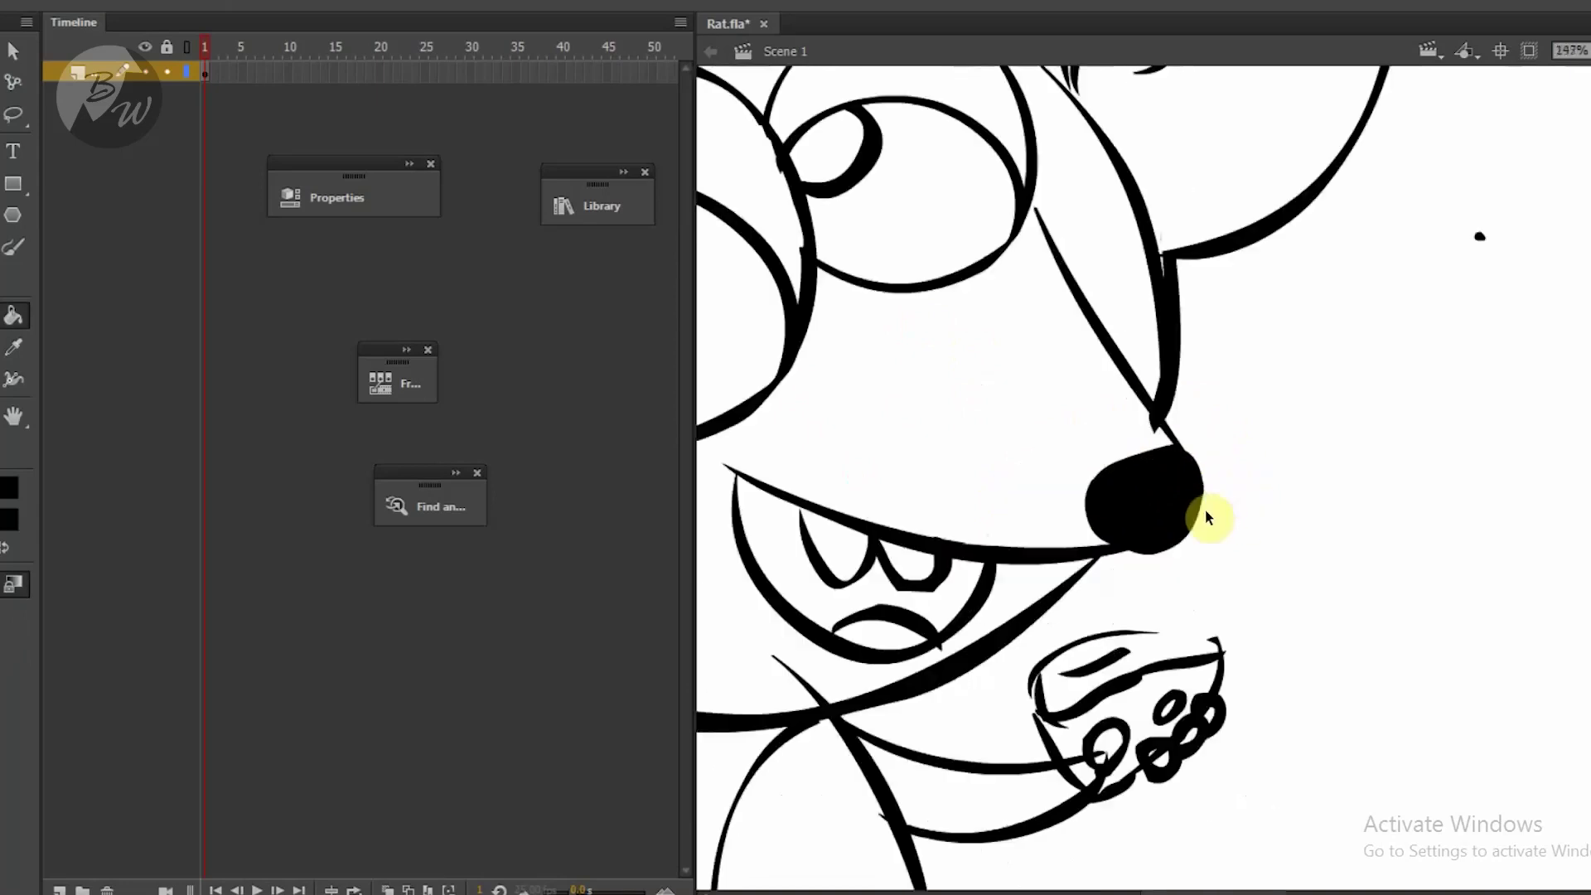
Set the fill colour to the muted blue 476189.
{"action": "key", "text": "z"}
{"action": "scroll", "coordinate": [846, 357], "scroll_direction": "up", "scroll_amount": 2}
{"action": "left_click", "coordinate": [8, 520]}
{"action": "left_click", "coordinate": [401, 542]}
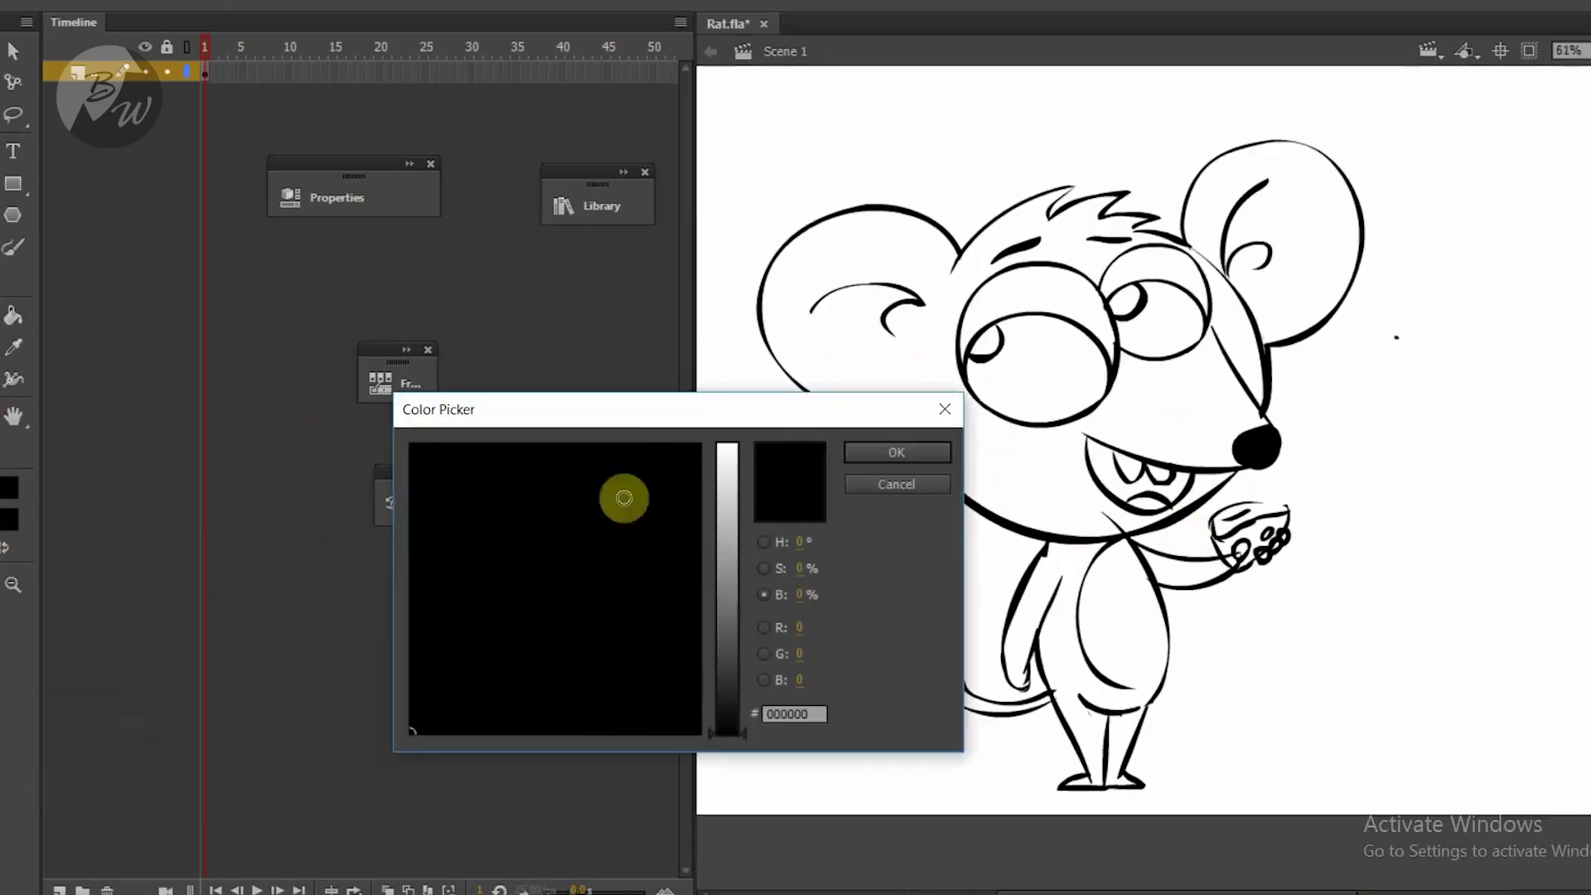
{"action": "left_click", "coordinate": [655, 466]}
{"action": "mouse_move", "coordinate": [655, 466]}
{"action": "left_mouse_down"}
{"action": "mouse_move", "coordinate": [582, 568]}
{"action": "mouse_move", "coordinate": [625, 569]}
{"action": "mouse_move", "coordinate": [581, 595]}
{"action": "left_mouse_up"}
{"action": "left_click_drag", "start_coordinate": [742, 545], "coordinate": [735, 584]}
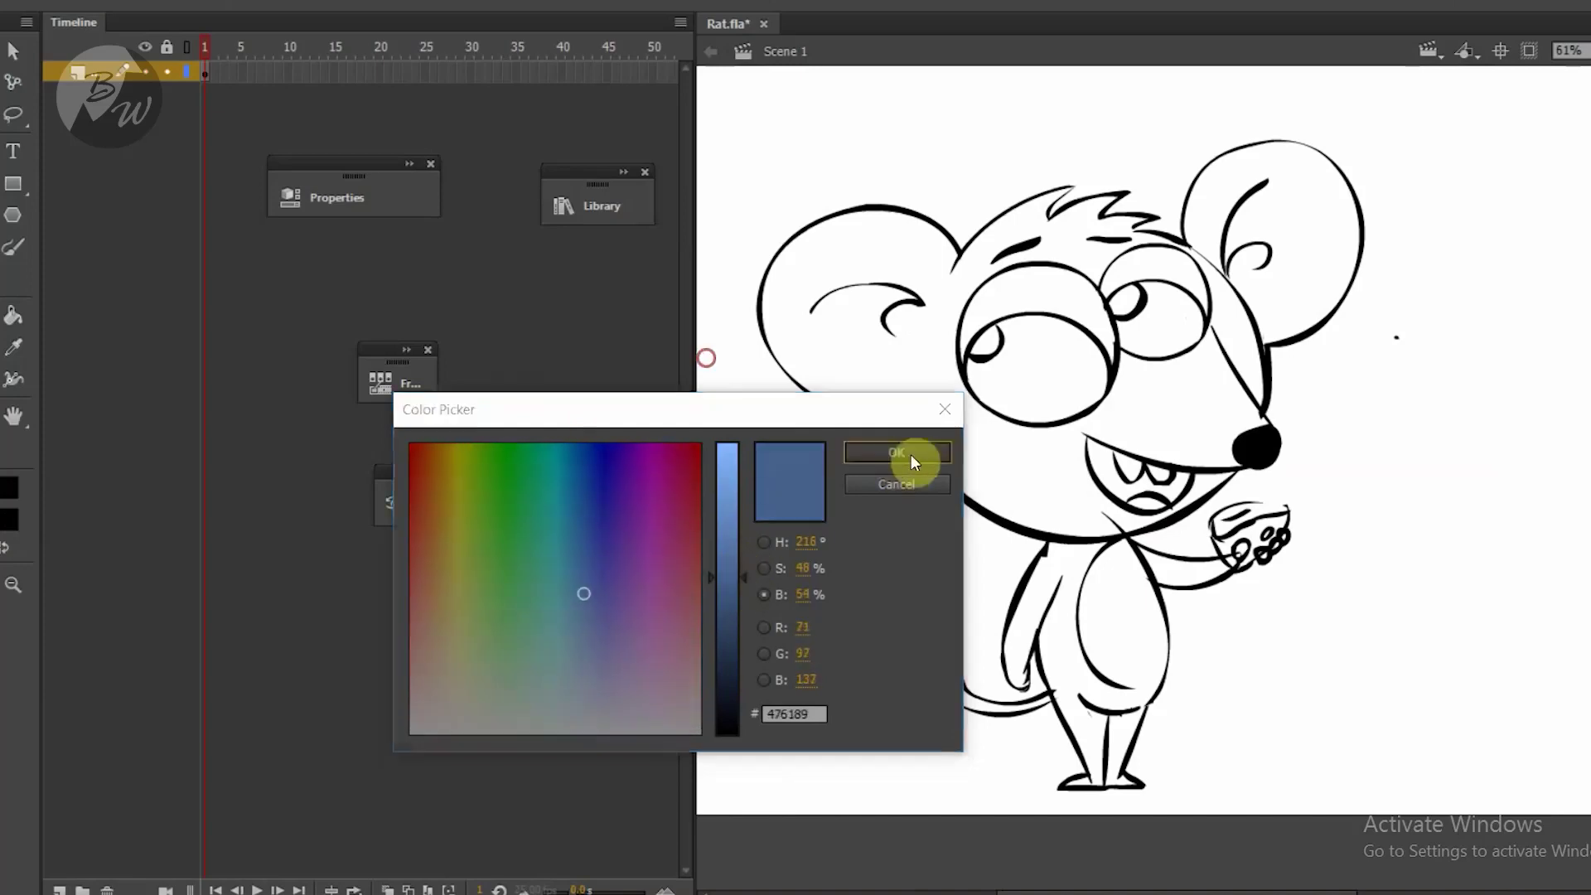
{"action": "left_click", "coordinate": [911, 455]}
{"action": "left_click", "coordinate": [887, 207], "text": "ctrl"}
{"action": "left_click", "coordinate": [846, 146], "text": "ctrl"}
Fill the rat's ears, head, body, hanging arm and legs with the muted blue.
{"action": "left_click", "coordinate": [3, 585]}
{"action": "left_click", "coordinate": [34, 613]}
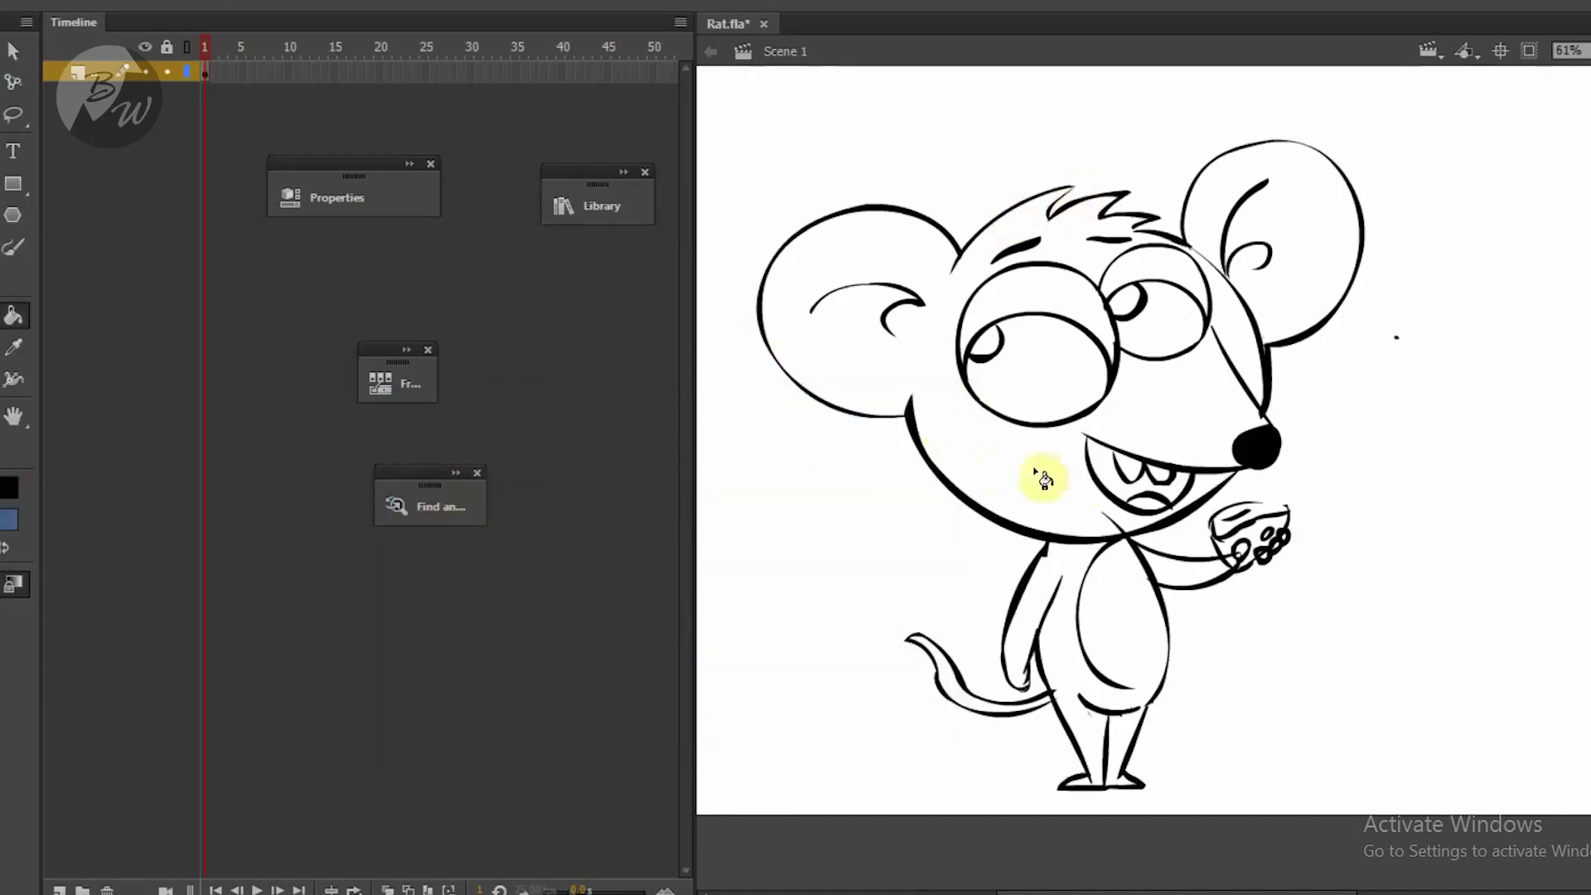
{"action": "left_click", "coordinate": [1046, 550], "text": "ctrl"}
{"action": "left_click", "coordinate": [863, 137], "text": "ctrl"}
{"action": "key", "text": "z"}
{"action": "left_click_drag", "start_coordinate": [1074, 164], "coordinate": [1274, 335]}
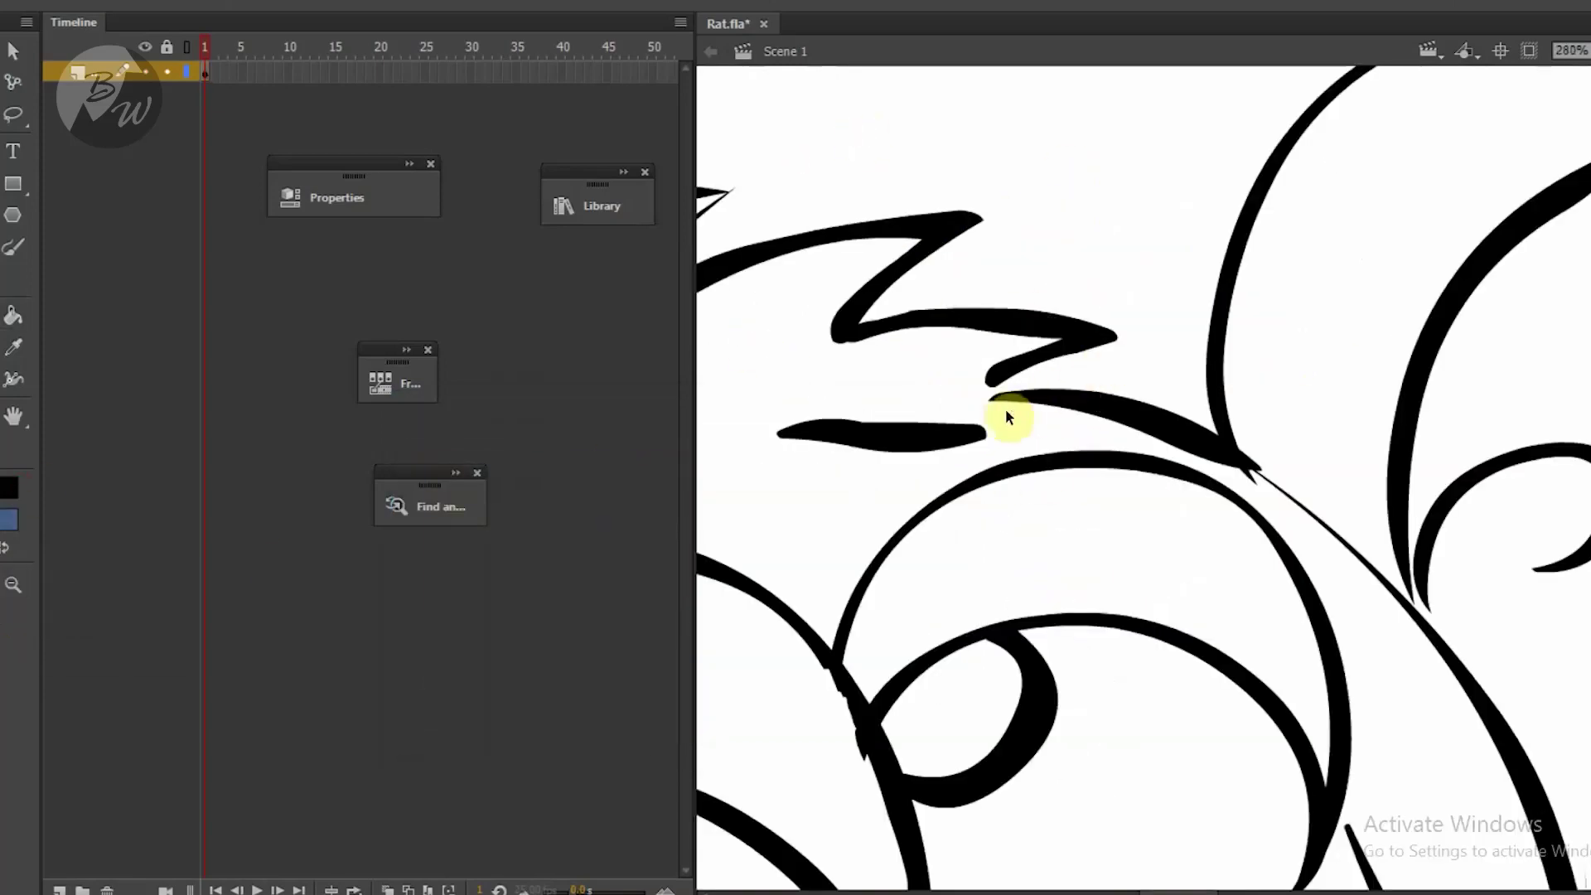
{"action": "left_click", "coordinate": [1246, 479], "text": "alt"}
{"action": "left_click", "coordinate": [1246, 479], "text": "alt"}
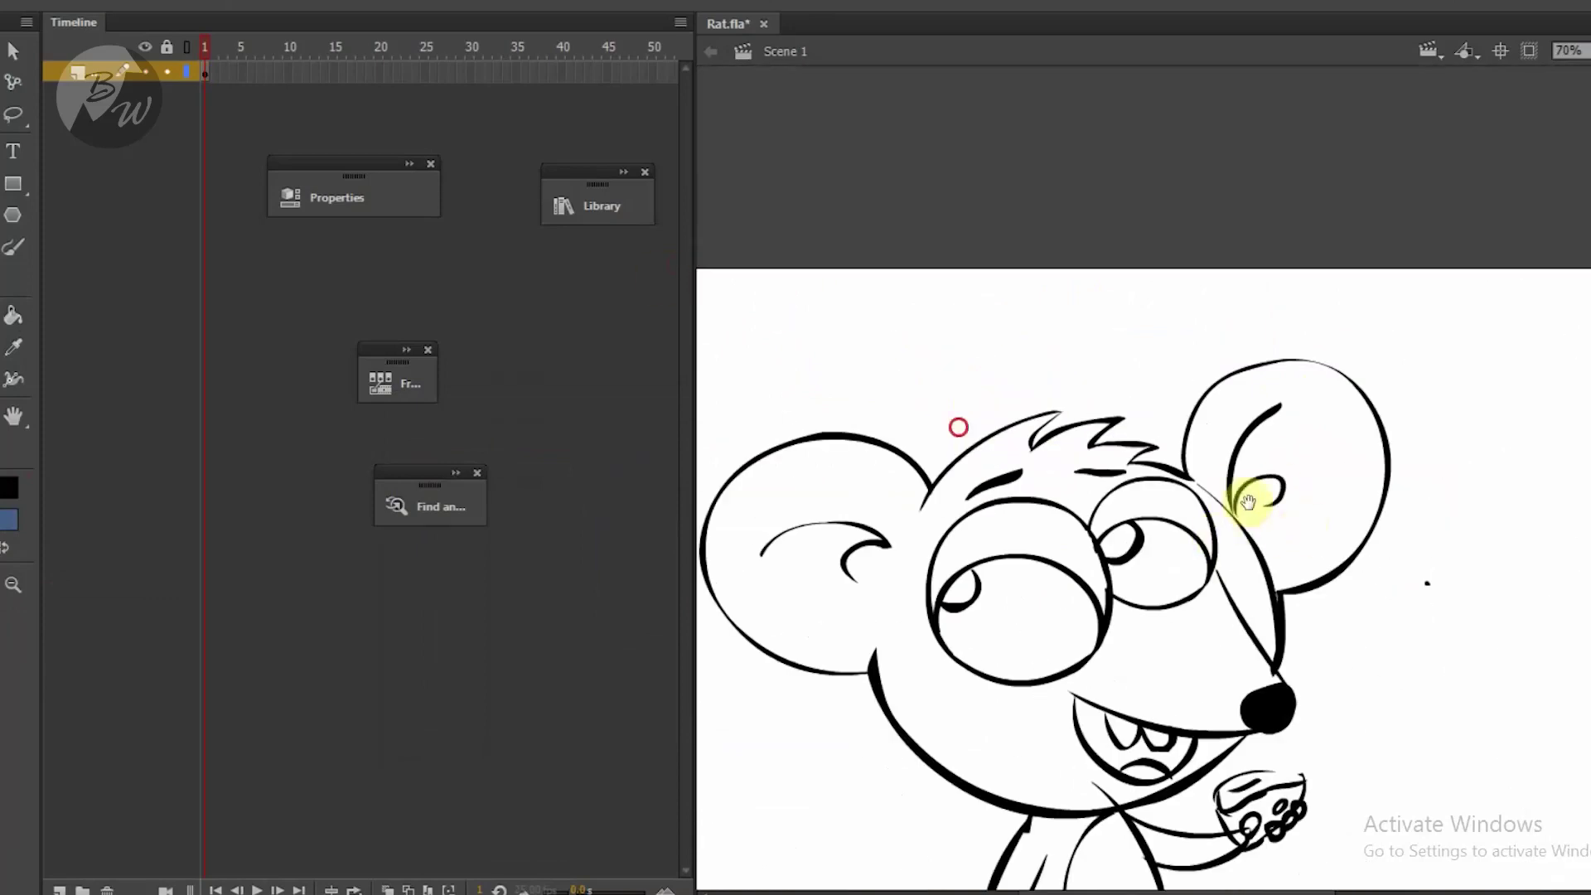
{"action": "key", "text": "k"}
{"action": "left_click", "coordinate": [958, 596]}
{"action": "left_click", "coordinate": [1331, 521]}
{"action": "scroll", "coordinate": [1329, 521], "scroll_direction": "down", "scroll_amount": 5}
{"action": "left_click", "coordinate": [1171, 623]}
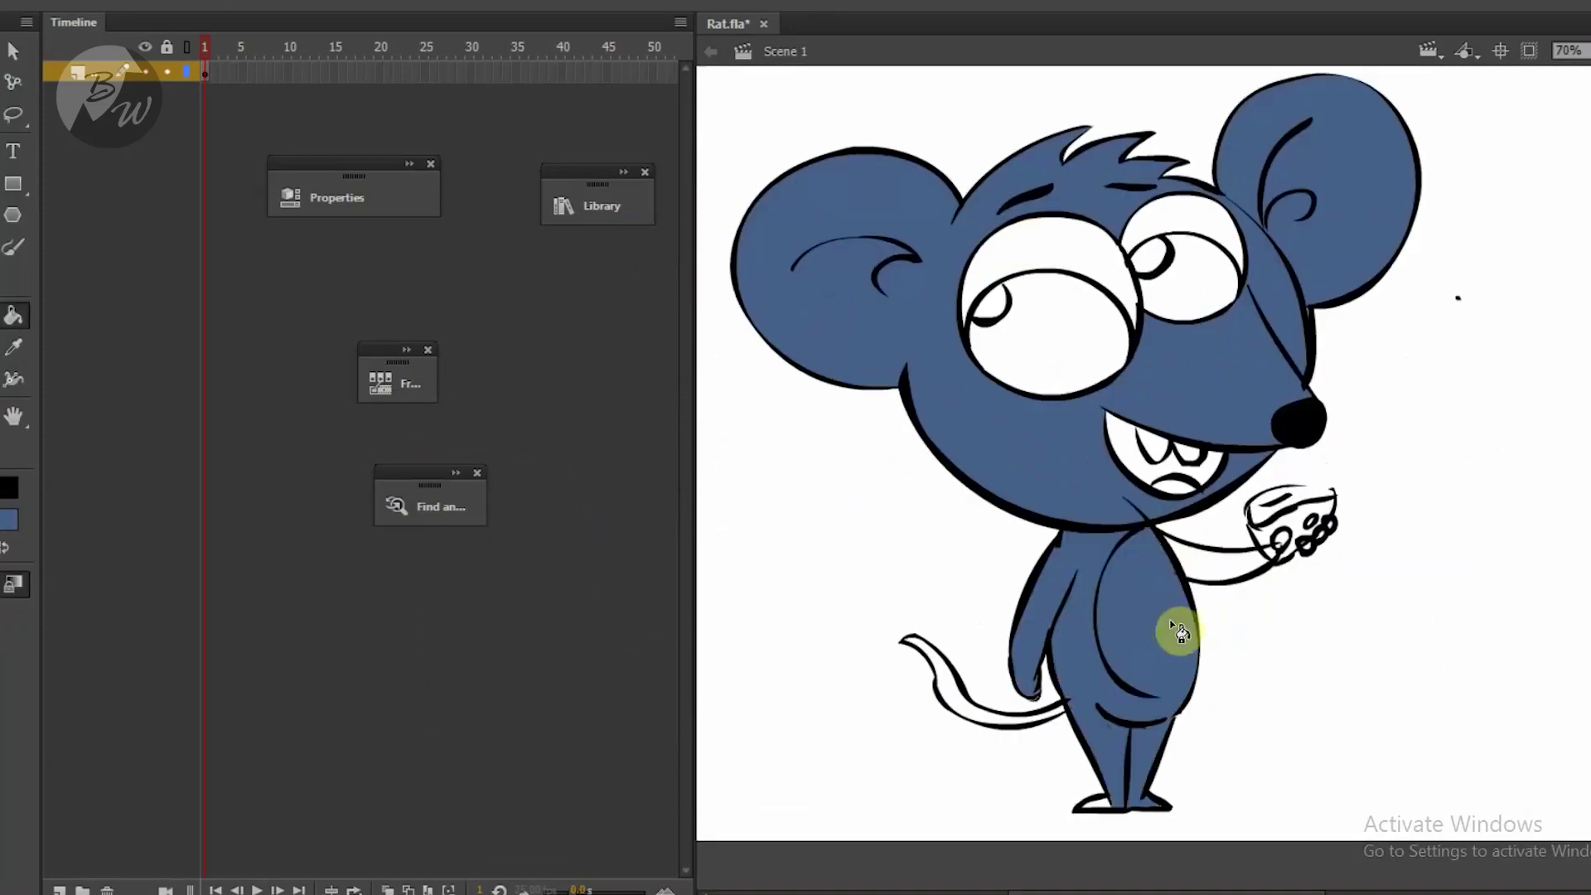
Mix a lighter blue and fill the belly patch with it.
{"action": "left_click", "coordinate": [9, 520]}
{"action": "left_click", "coordinate": [400, 543]}
{"action": "left_click", "coordinate": [909, 451]}
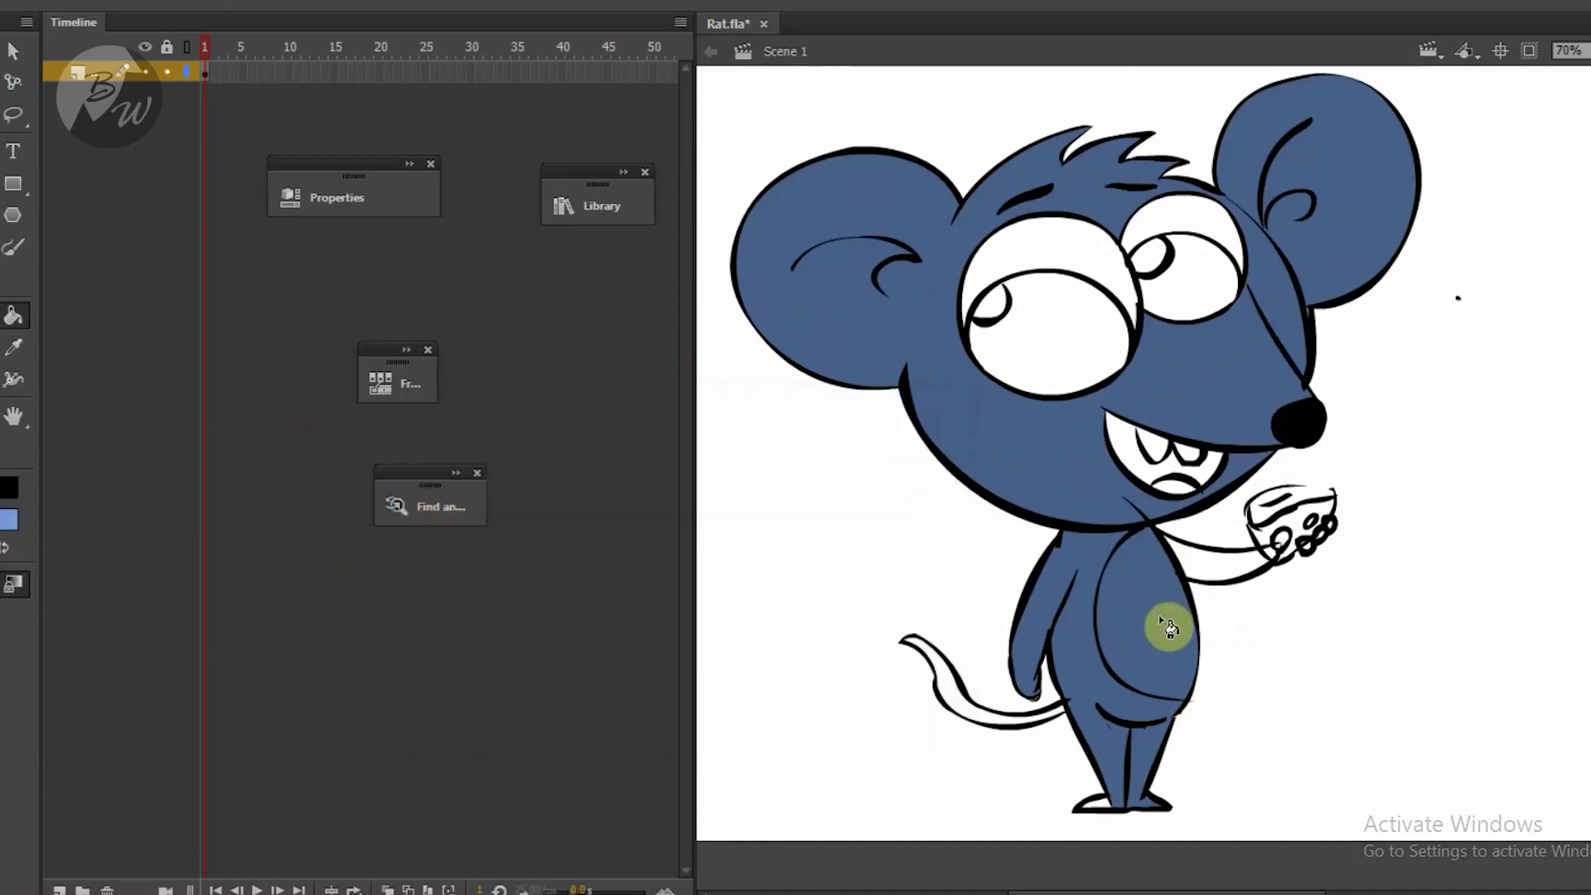
{"action": "left_click", "coordinate": [1159, 615]}
{"action": "left_click", "coordinate": [13, 526]}
{"action": "left_click", "coordinate": [898, 451]}
{"action": "left_click", "coordinate": [1210, 623]}
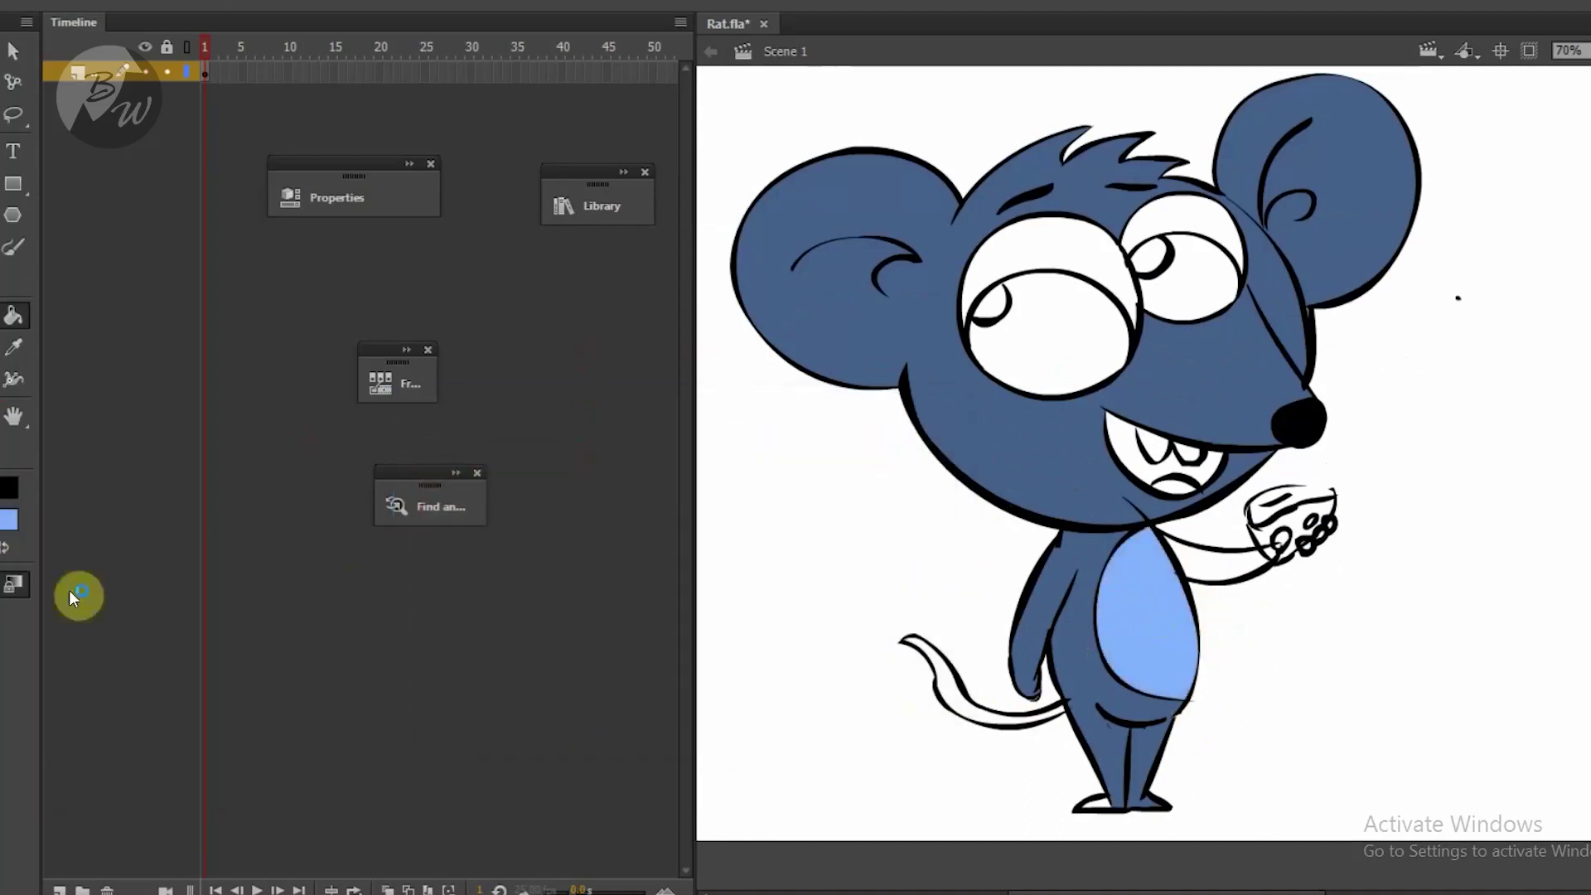
Mix a very dark blue and fill the tail with it.
{"action": "left_click", "coordinate": [9, 519]}
{"action": "left_click", "coordinate": [400, 542]}
{"action": "left_click", "coordinate": [735, 681]}
{"action": "left_click", "coordinate": [898, 451]}
{"action": "left_click", "coordinate": [909, 660]}
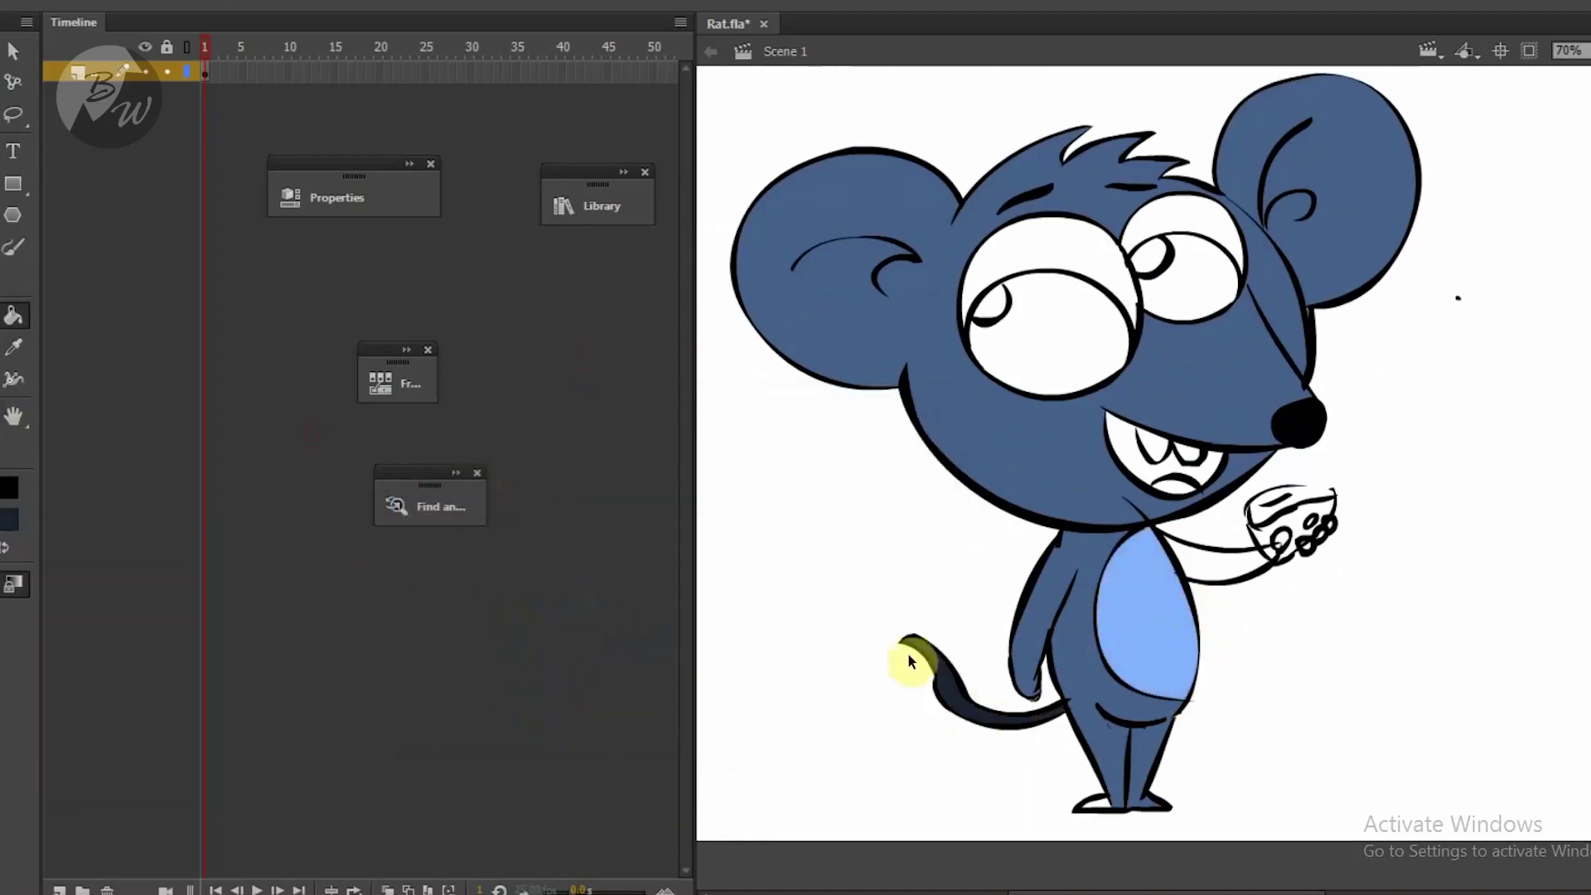
Fill the front face of the cheese with bright yellow, including the corner overlapped by the end of the raised arm.
{"action": "left_click", "coordinate": [9, 520]}
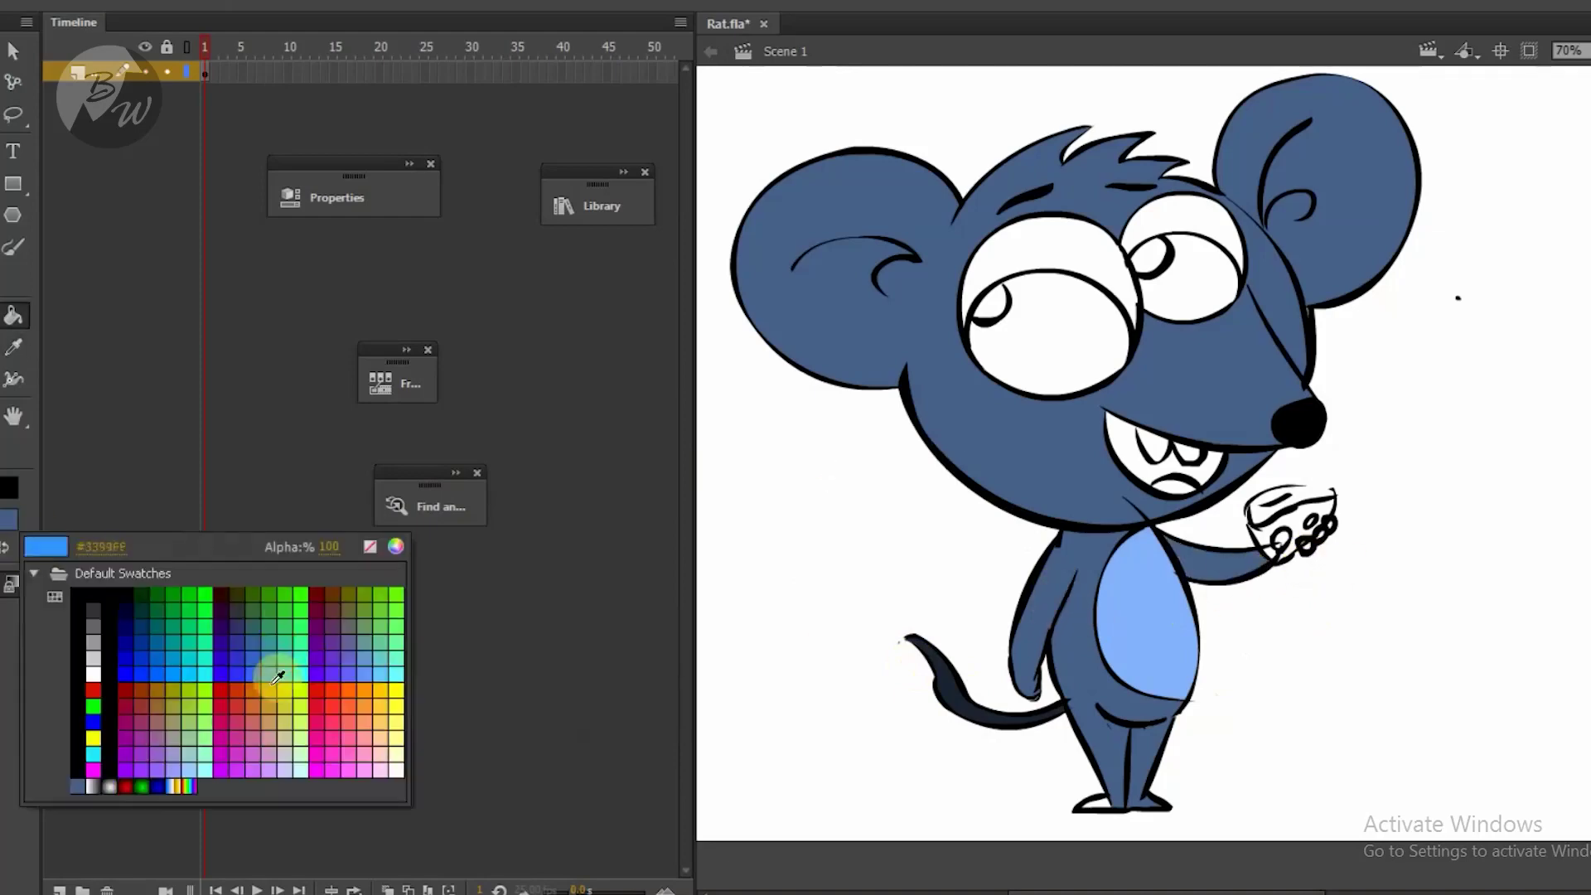
{"action": "left_click", "coordinate": [406, 716]}
{"action": "left_click", "coordinate": [1274, 518]}
{"action": "key", "text": "z"}
{"action": "left_click", "coordinate": [1284, 520]}
{"action": "key", "text": "k"}
{"action": "left_click", "coordinate": [1082, 545]}
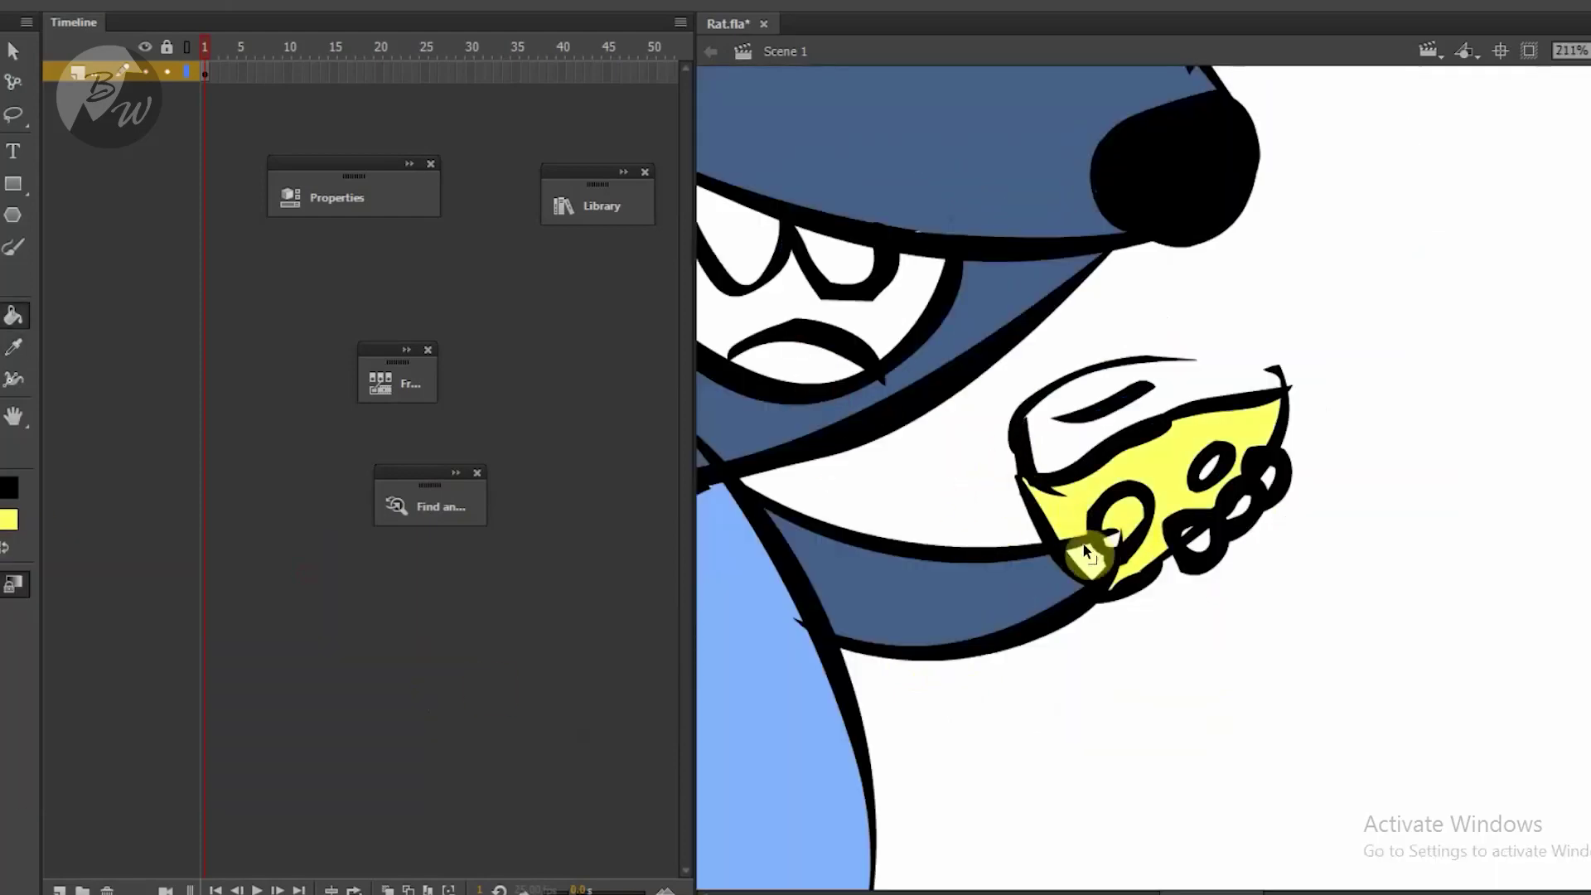
{"action": "left_click", "coordinate": [1112, 530]}
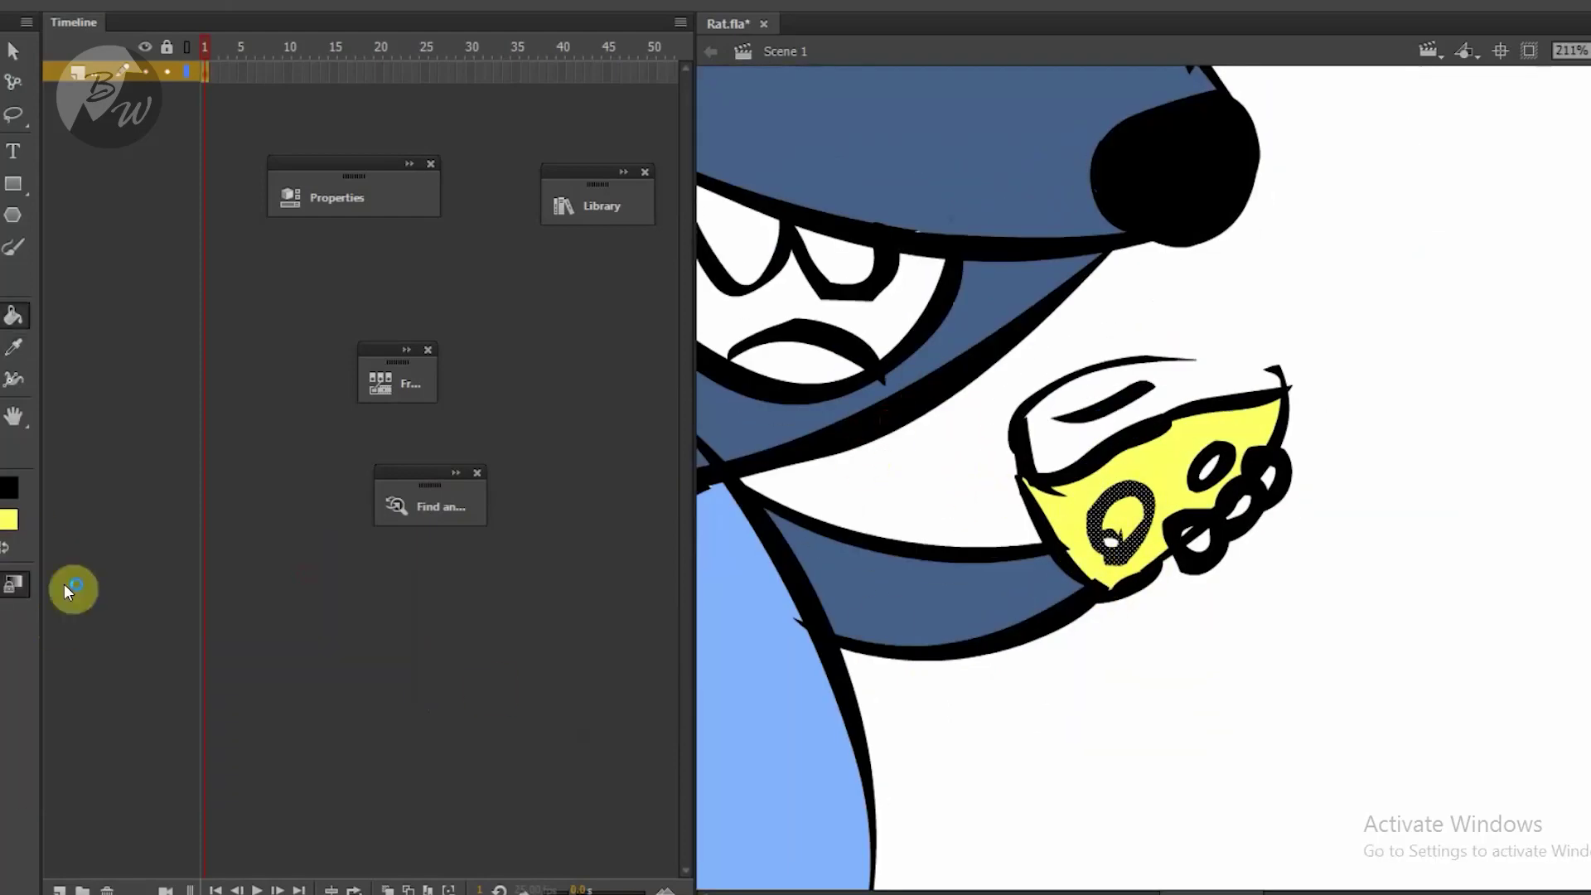
Mix a darker yellow and recolour the outlines of the two cheese holes with it.
{"action": "left_click", "coordinate": [10, 520]}
{"action": "left_click", "coordinate": [399, 543]}
{"action": "left_click", "coordinate": [741, 457]}
{"action": "left_click", "coordinate": [895, 451]}
{"action": "left_click", "coordinate": [1232, 460]}
{"action": "left_click", "coordinate": [1105, 456]}
{"action": "key", "text": "ctrl+z"}
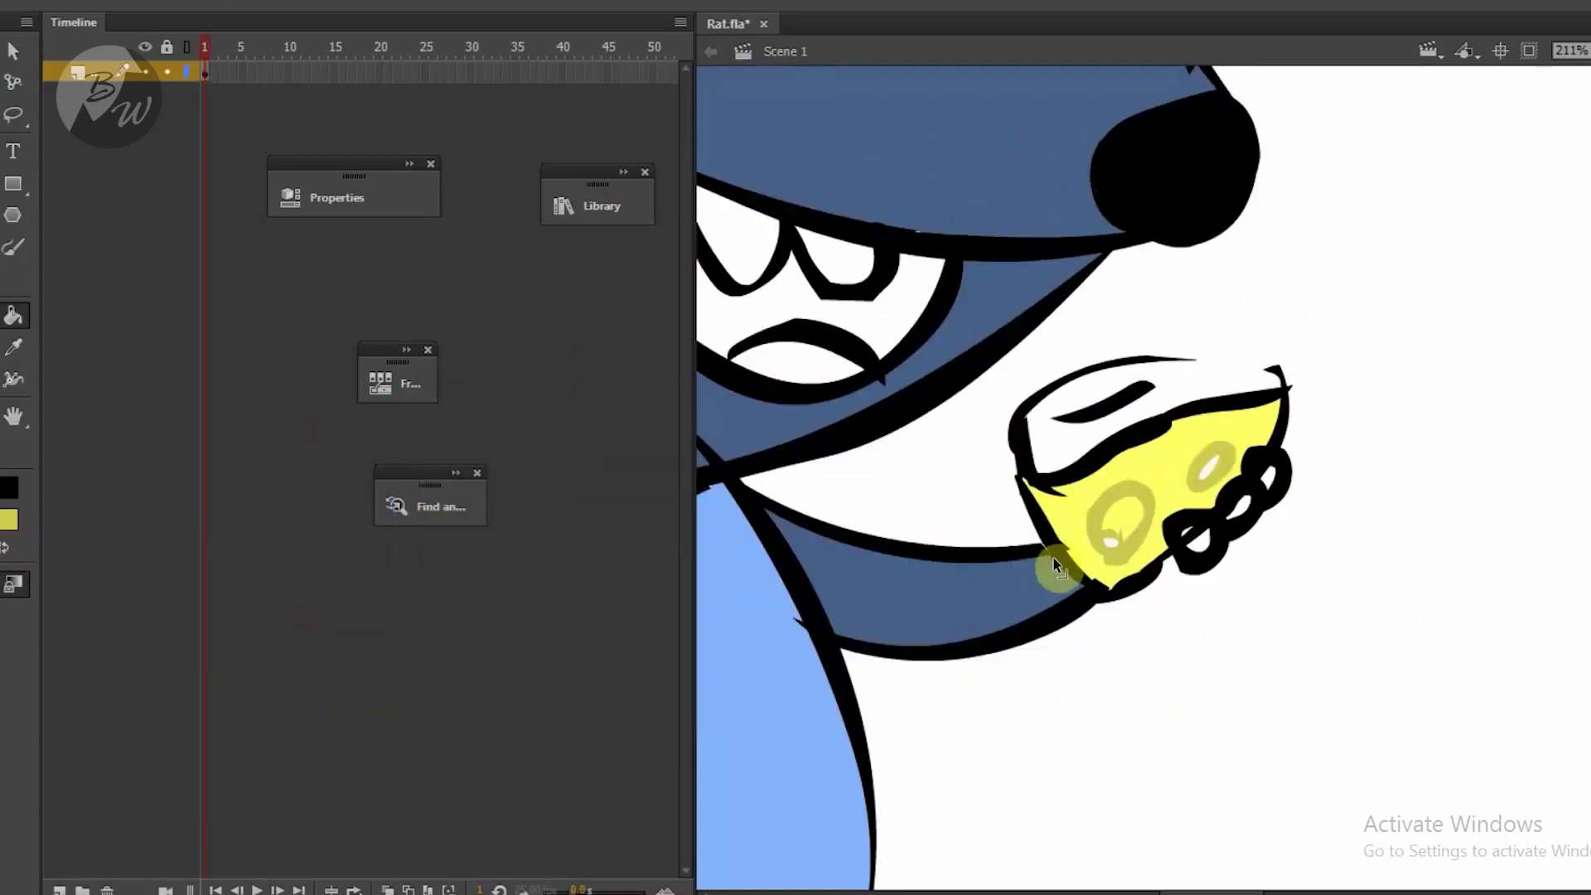
{"action": "left_click", "coordinate": [1111, 461]}
{"action": "key", "text": "ctrl+z"}
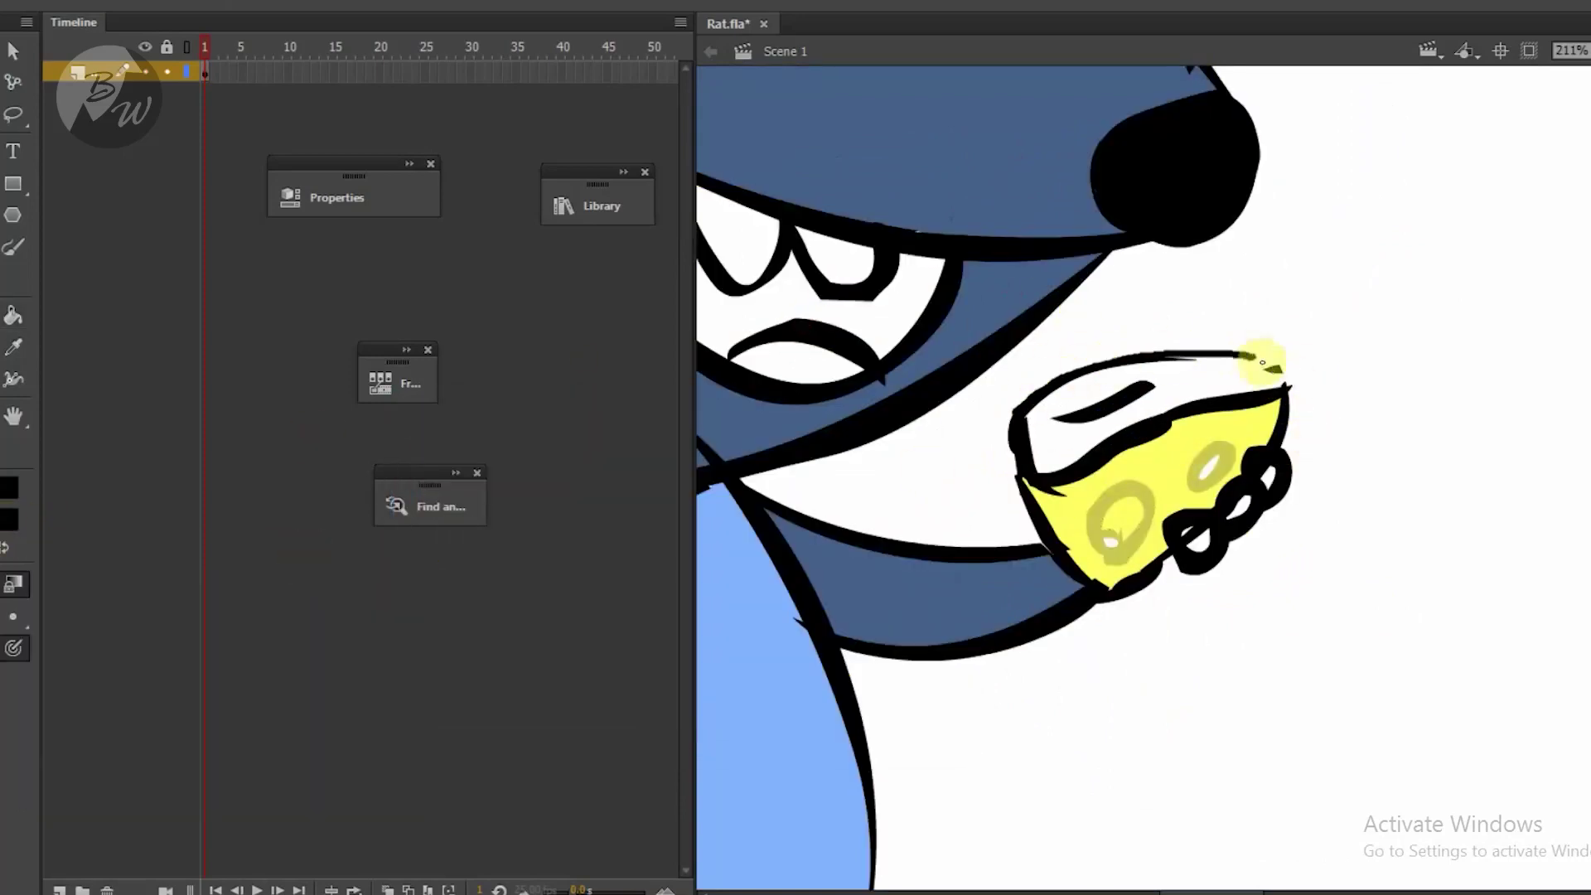
Mix a slightly darker yellow and fill the top face of the cheese with it.
{"action": "left_click", "coordinate": [9, 520]}
{"action": "left_click", "coordinate": [397, 546]}
{"action": "left_click", "coordinate": [737, 467]}
{"action": "left_click", "coordinate": [895, 451]}
{"action": "left_click", "coordinate": [1171, 480]}
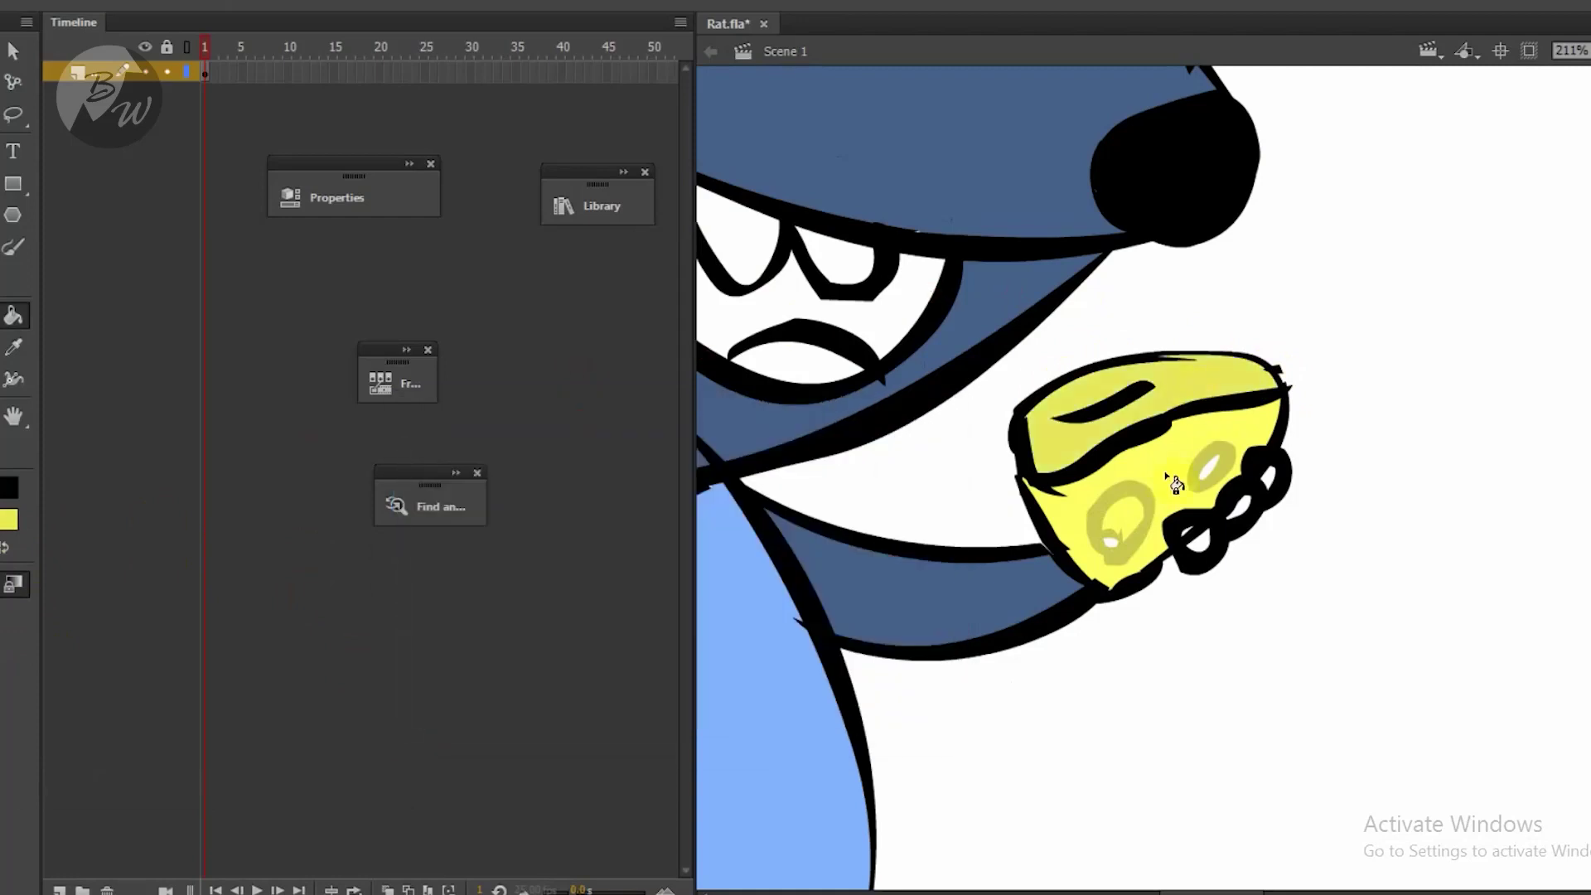
Fill the larger cheese hole with yellow and darken the yellow of the cheese's front face.
{"action": "left_click", "coordinate": [1119, 522]}
{"action": "left_click", "coordinate": [9, 519]}
{"action": "left_click", "coordinate": [396, 546]}
{"action": "left_click", "coordinate": [896, 452]}
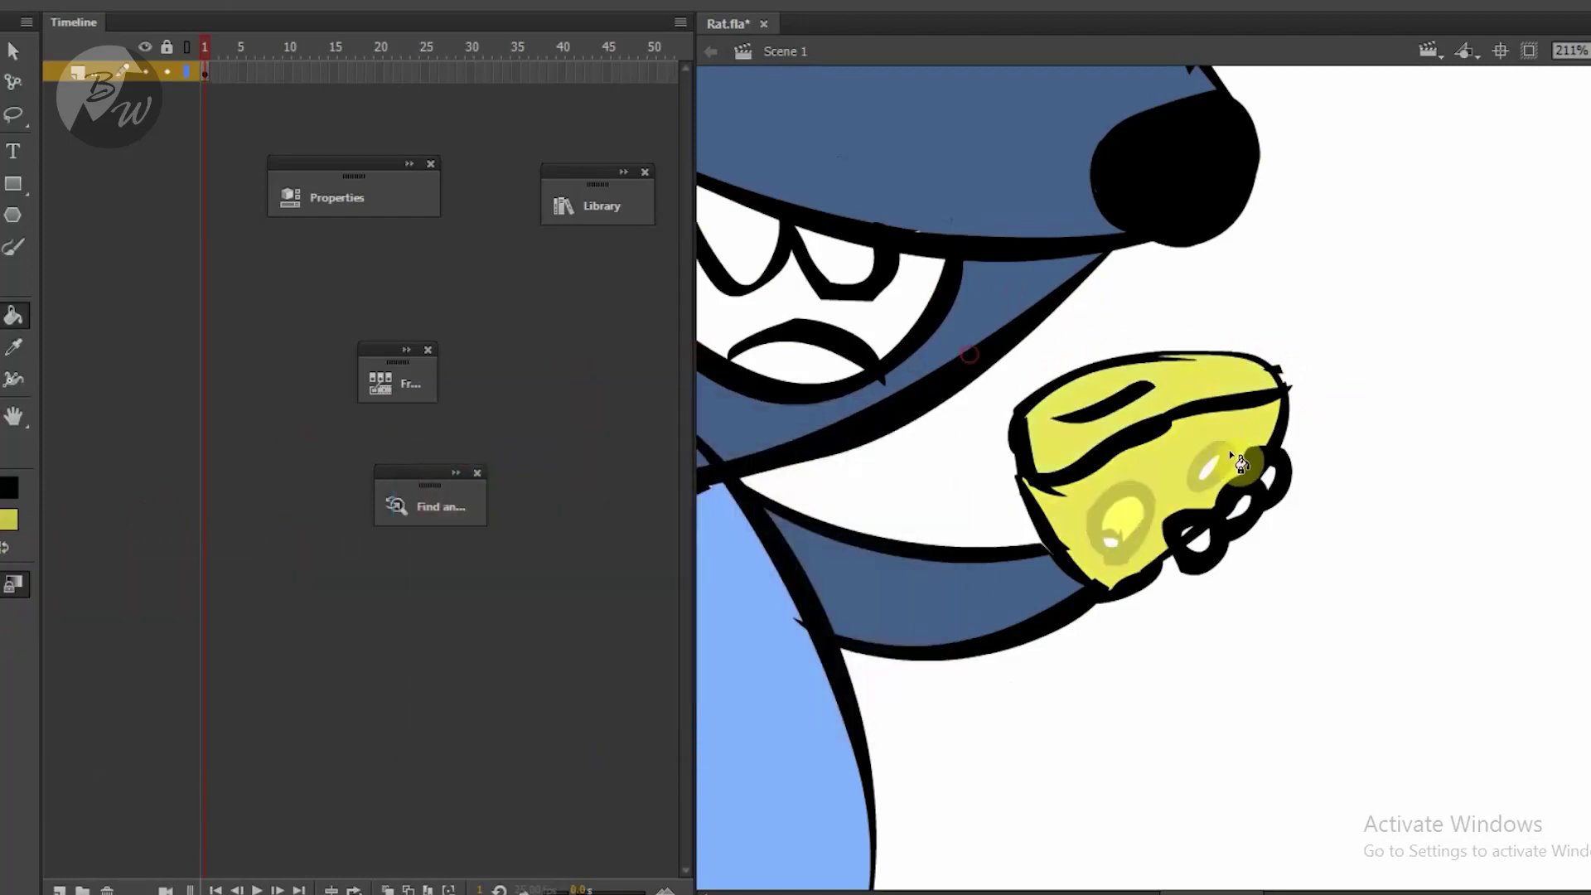
{"action": "left_click", "coordinate": [1122, 547]}
Mix a paler, warmer yellow and recolour the top face of the cheese with it.
{"action": "left_click", "coordinate": [9, 519]}
{"action": "left_click", "coordinate": [396, 546]}
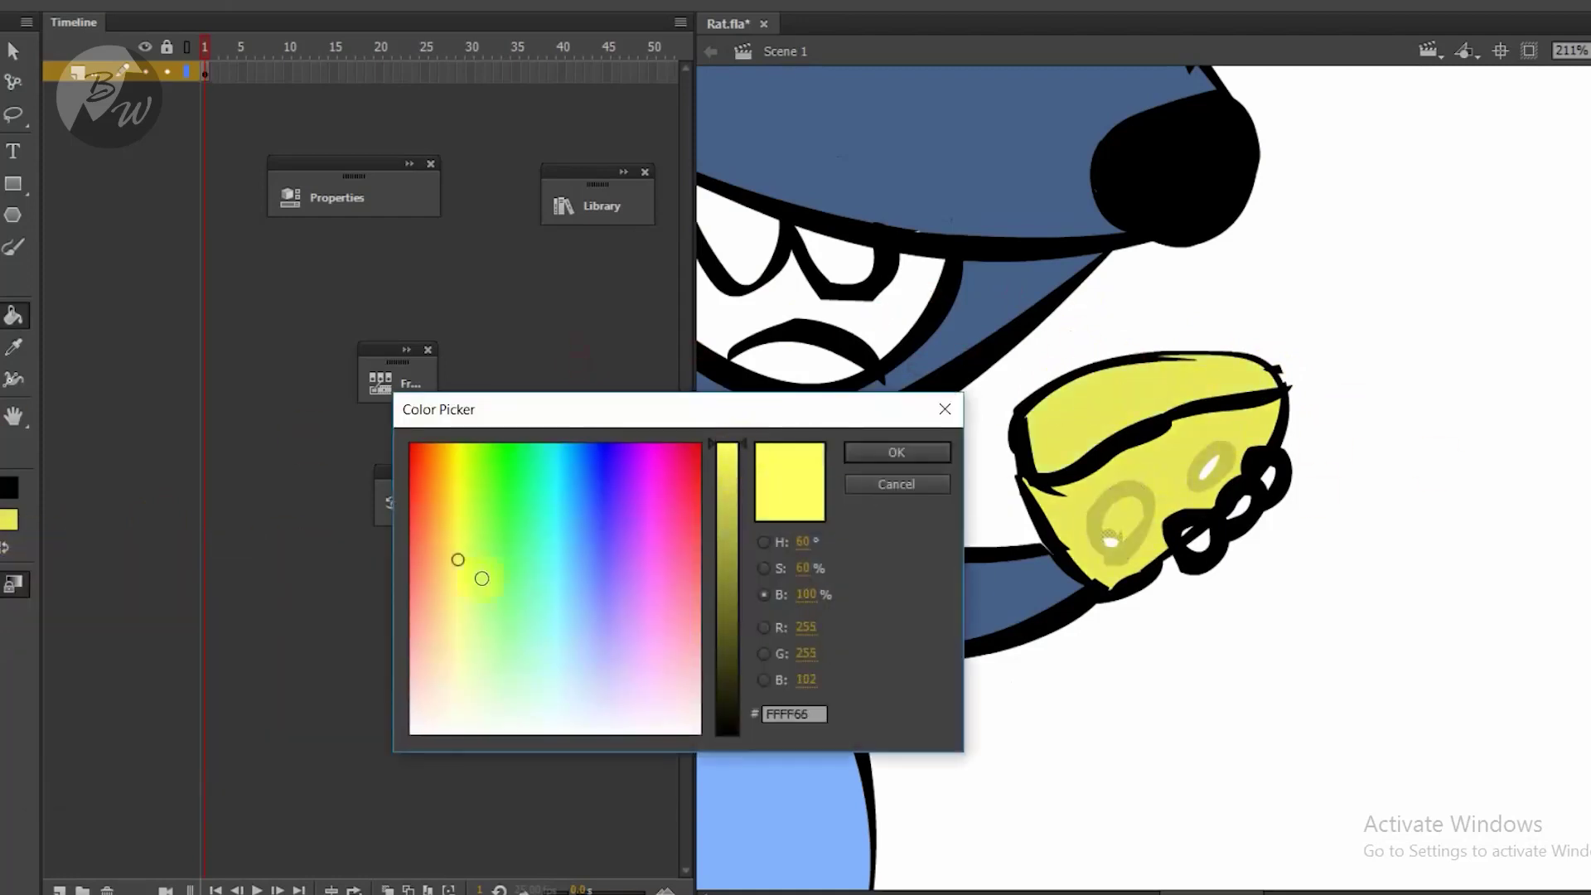
{"action": "left_click", "coordinate": [452, 585]}
{"action": "left_click", "coordinate": [897, 452]}
{"action": "left_click", "coordinate": [1129, 391]}
Recolour the cheese's front face with a soft yellow slightly darker than its top face.
{"action": "left_click", "coordinate": [9, 519]}
{"action": "left_click", "coordinate": [396, 546]}
{"action": "left_click", "coordinate": [737, 490]}
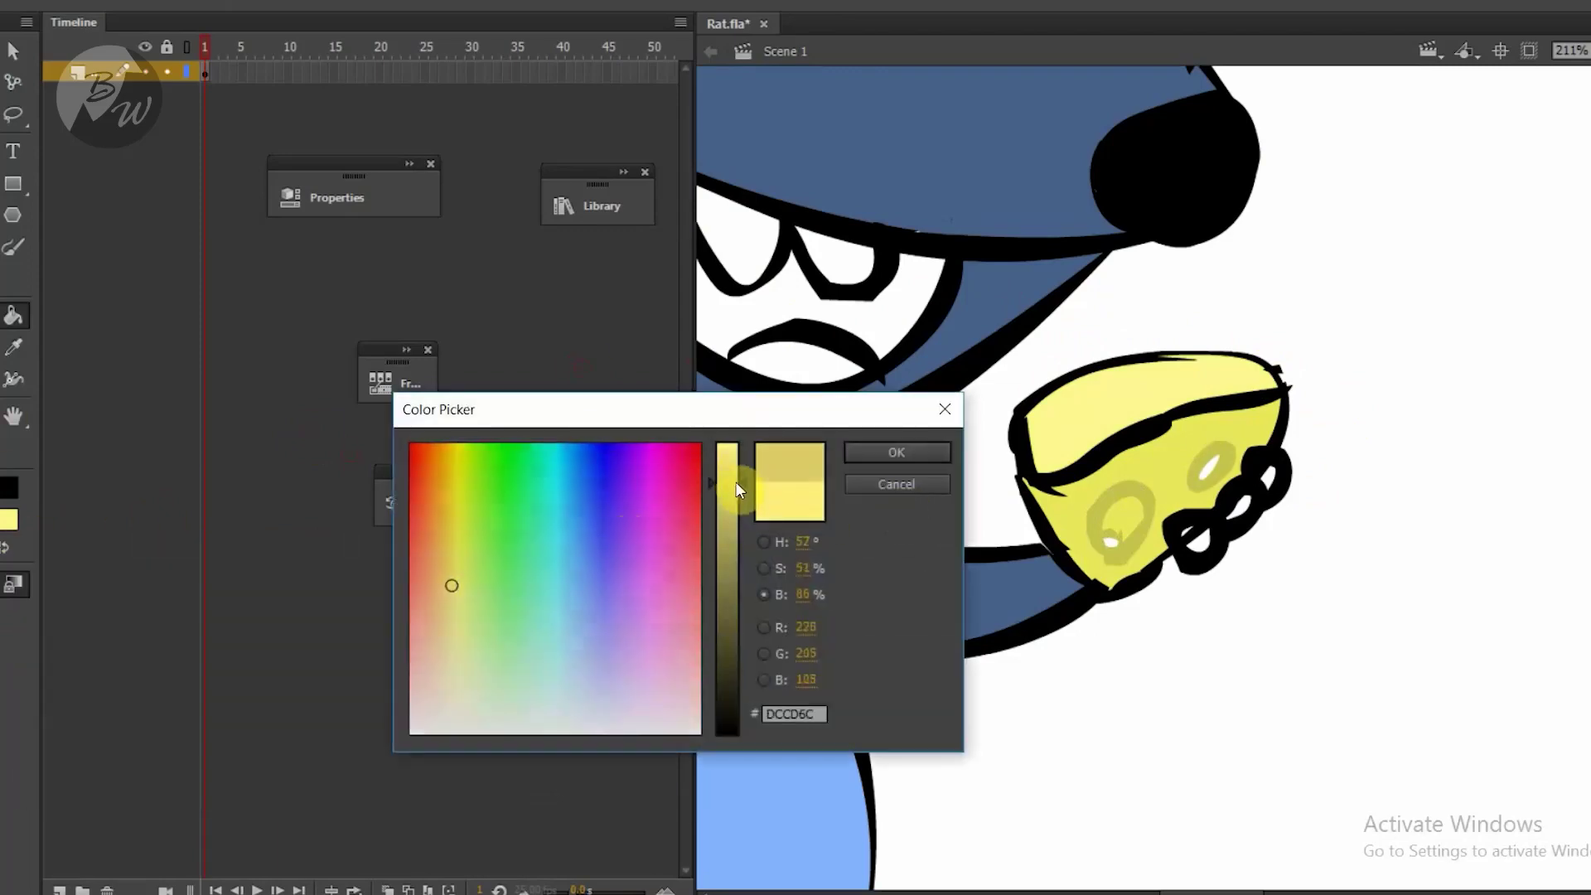
{"action": "left_click_drag", "start_coordinate": [737, 490], "coordinate": [737, 469]}
{"action": "left_click", "coordinate": [461, 618]}
{"action": "left_click", "coordinate": [896, 451]}
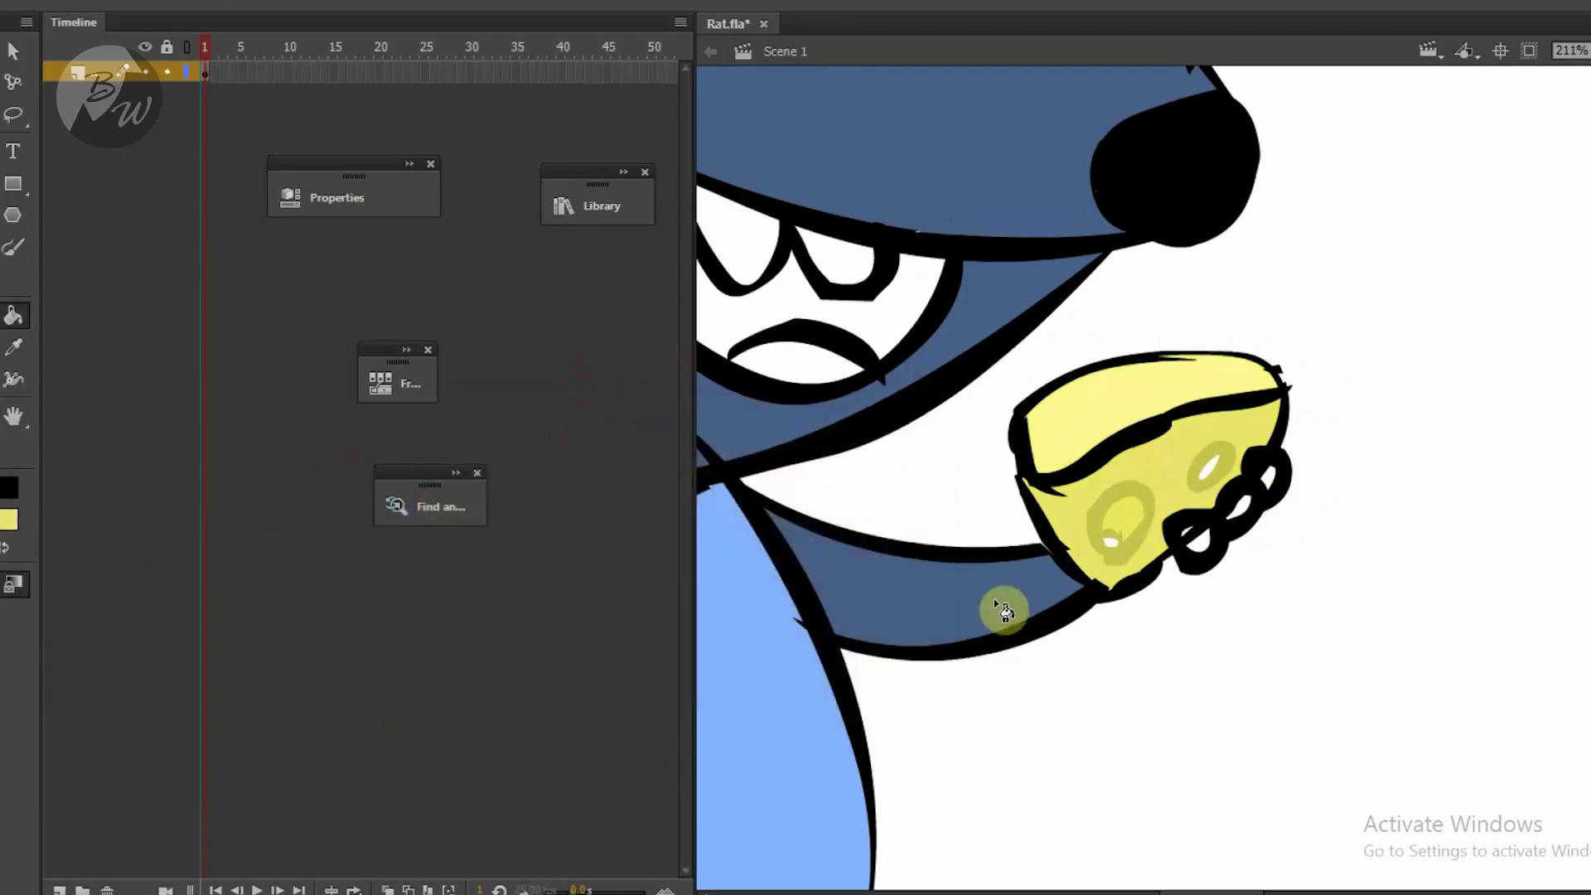
Fill the pupils of both eyes with black, leaving the small highlights white.
{"action": "key", "text": "ctrl+minus"}
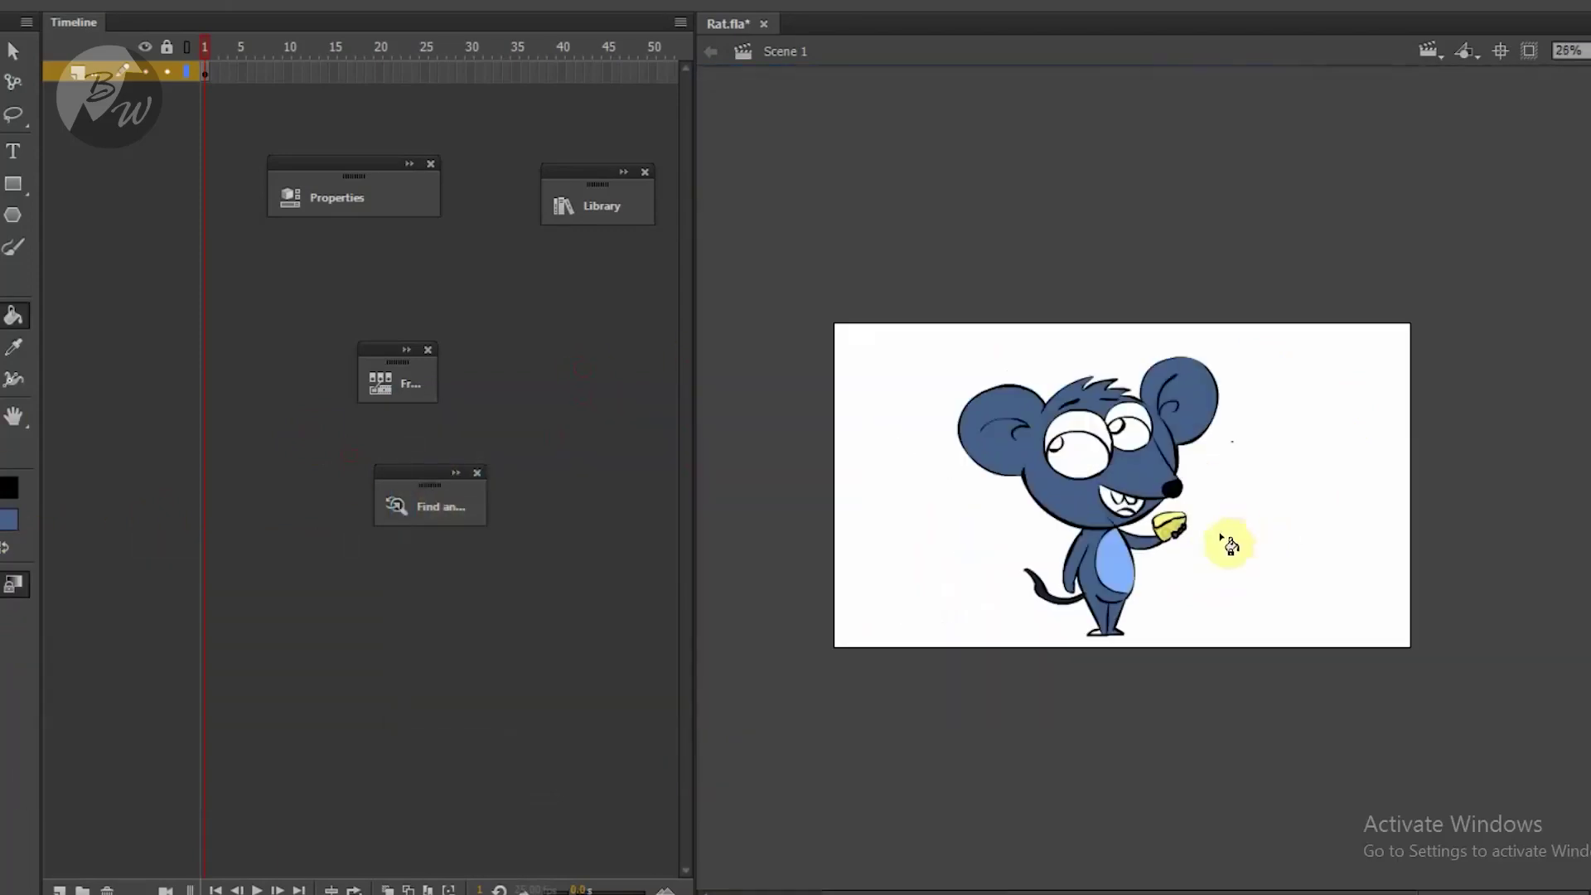
{"action": "key", "text": "ctrl+equal"}
{"action": "left_click", "coordinate": [9, 519]}
{"action": "left_click", "coordinate": [1047, 433]}
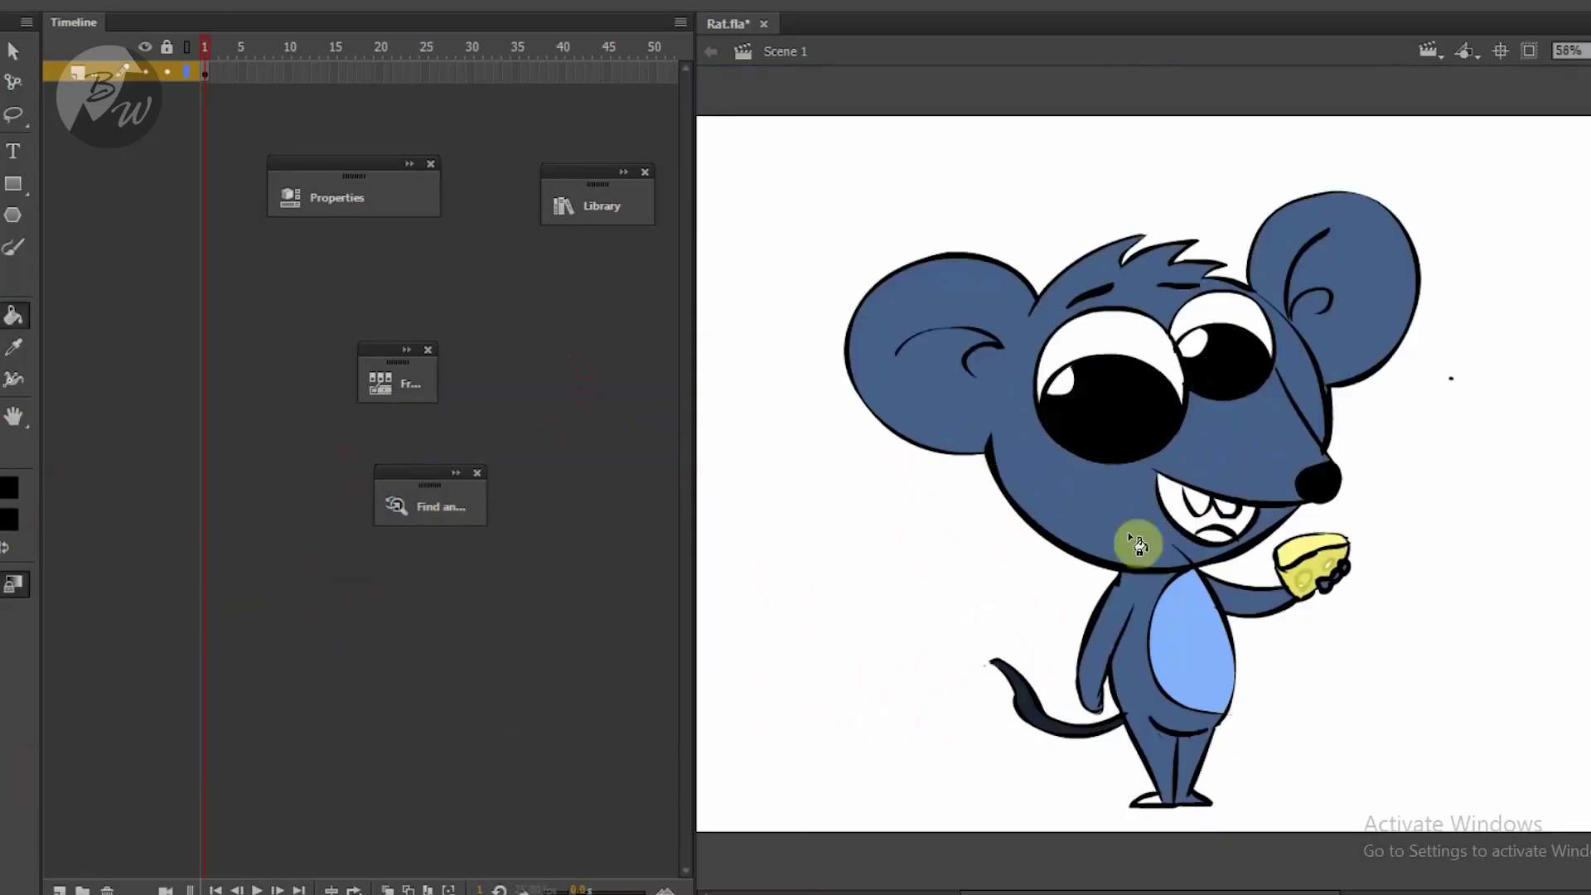
Set the fill colour to white and fill the teeth in the open mouth.
{"action": "key", "text": "z"}
{"action": "left_click", "coordinate": [1168, 497]}
{"action": "left_click", "coordinate": [1267, 527]}
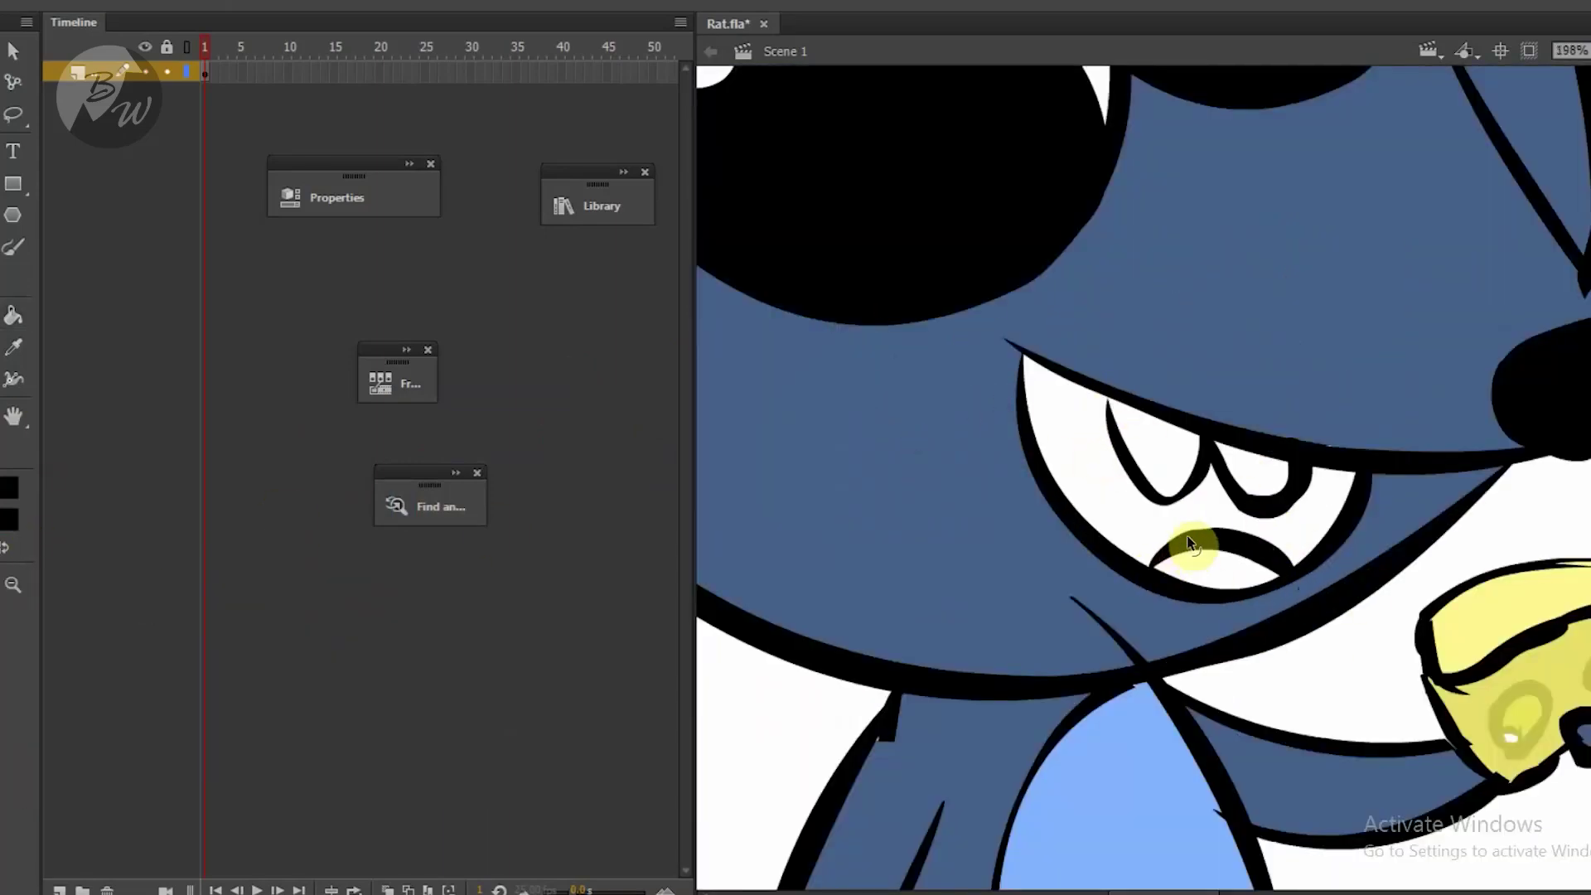
{"action": "left_click", "coordinate": [10, 520]}
{"action": "left_click", "coordinate": [30, 667]}
{"action": "key", "text": "k"}
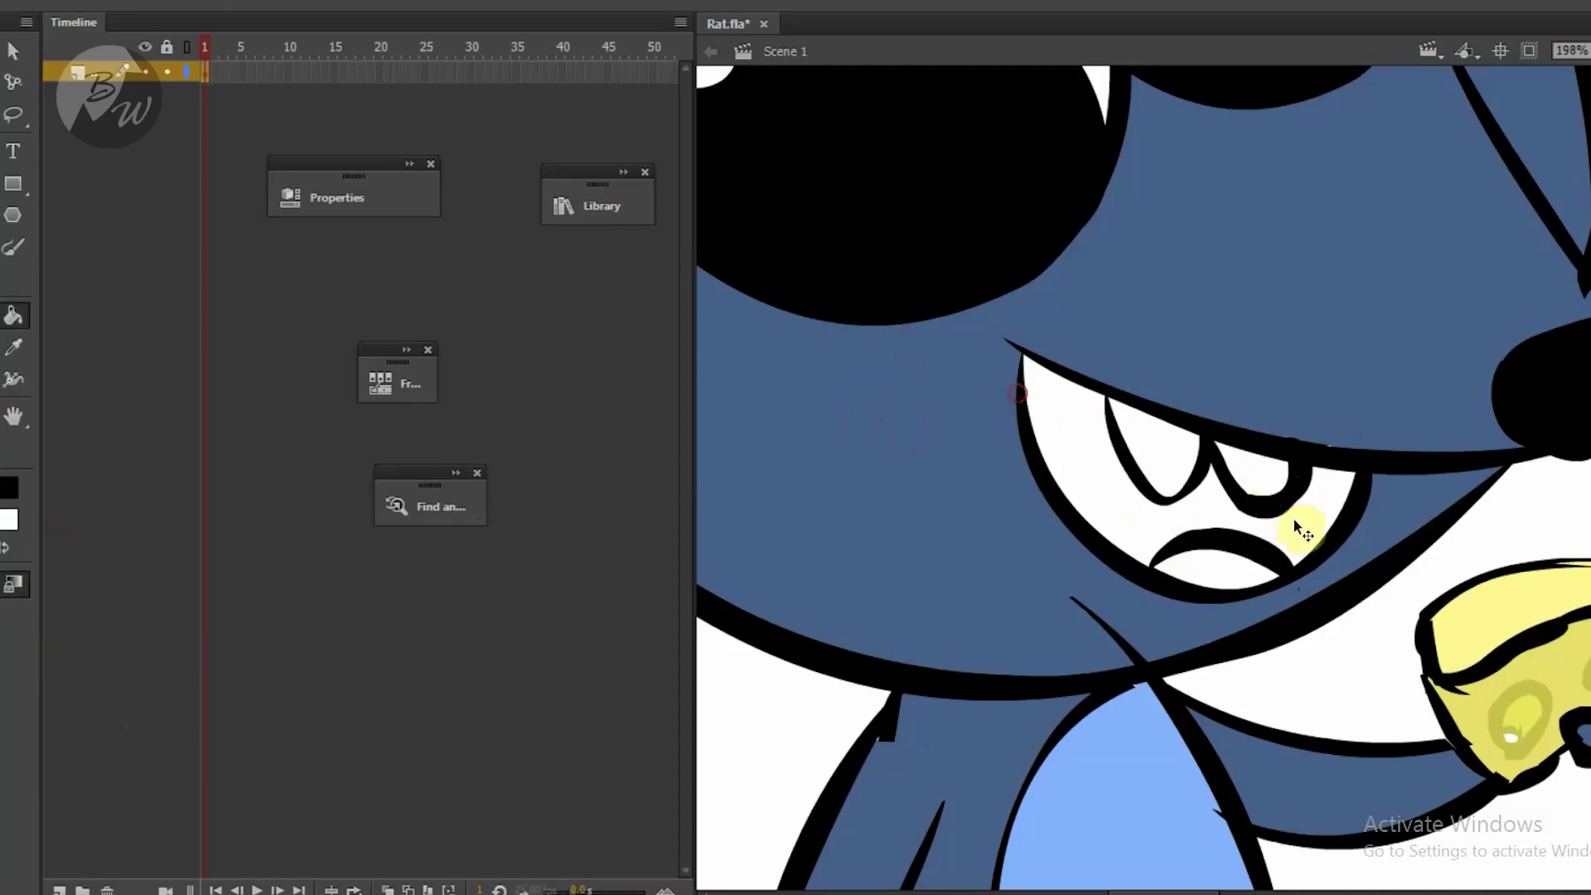
{"action": "scroll", "coordinate": [1317, 498], "scroll_direction": "up", "scroll_amount": 2}
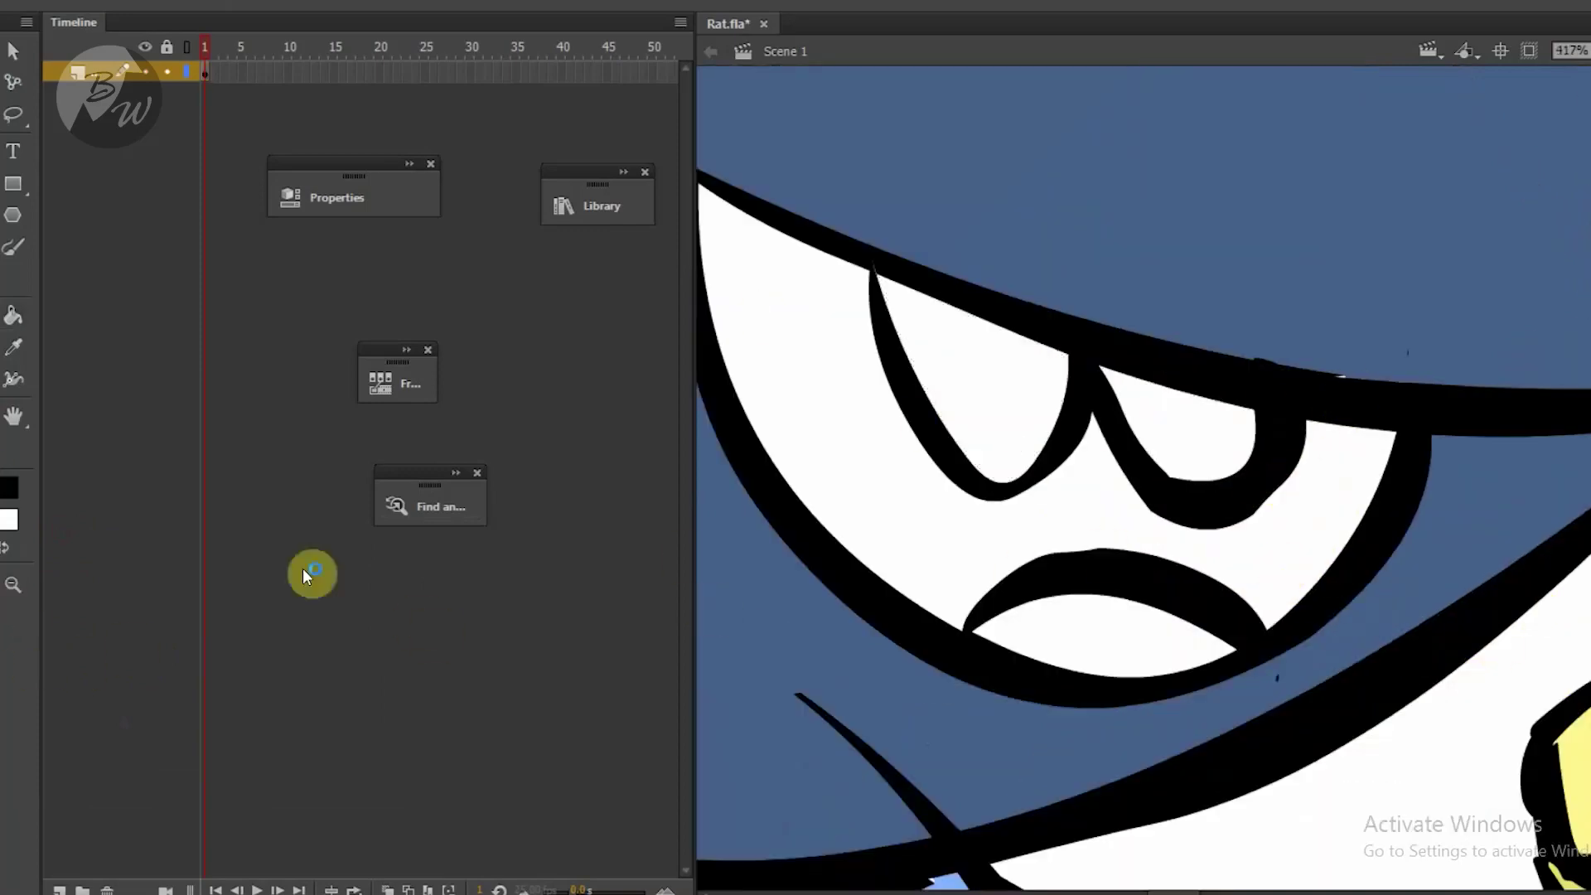
Mix a dark red and fill the inside of the mouth around the teeth with it.
{"action": "left_click", "coordinate": [9, 520]}
{"action": "left_click", "coordinate": [397, 546]}
{"action": "left_click", "coordinate": [735, 480]}
{"action": "left_click", "coordinate": [898, 455]}
{"action": "left_click", "coordinate": [909, 508]}
Fill the tongue with pale pink and reshape its upper edge to cover the thick black outline.
{"action": "left_click", "coordinate": [6, 522]}
{"action": "left_click", "coordinate": [390, 763]}
{"action": "left_click", "coordinate": [1127, 581]}
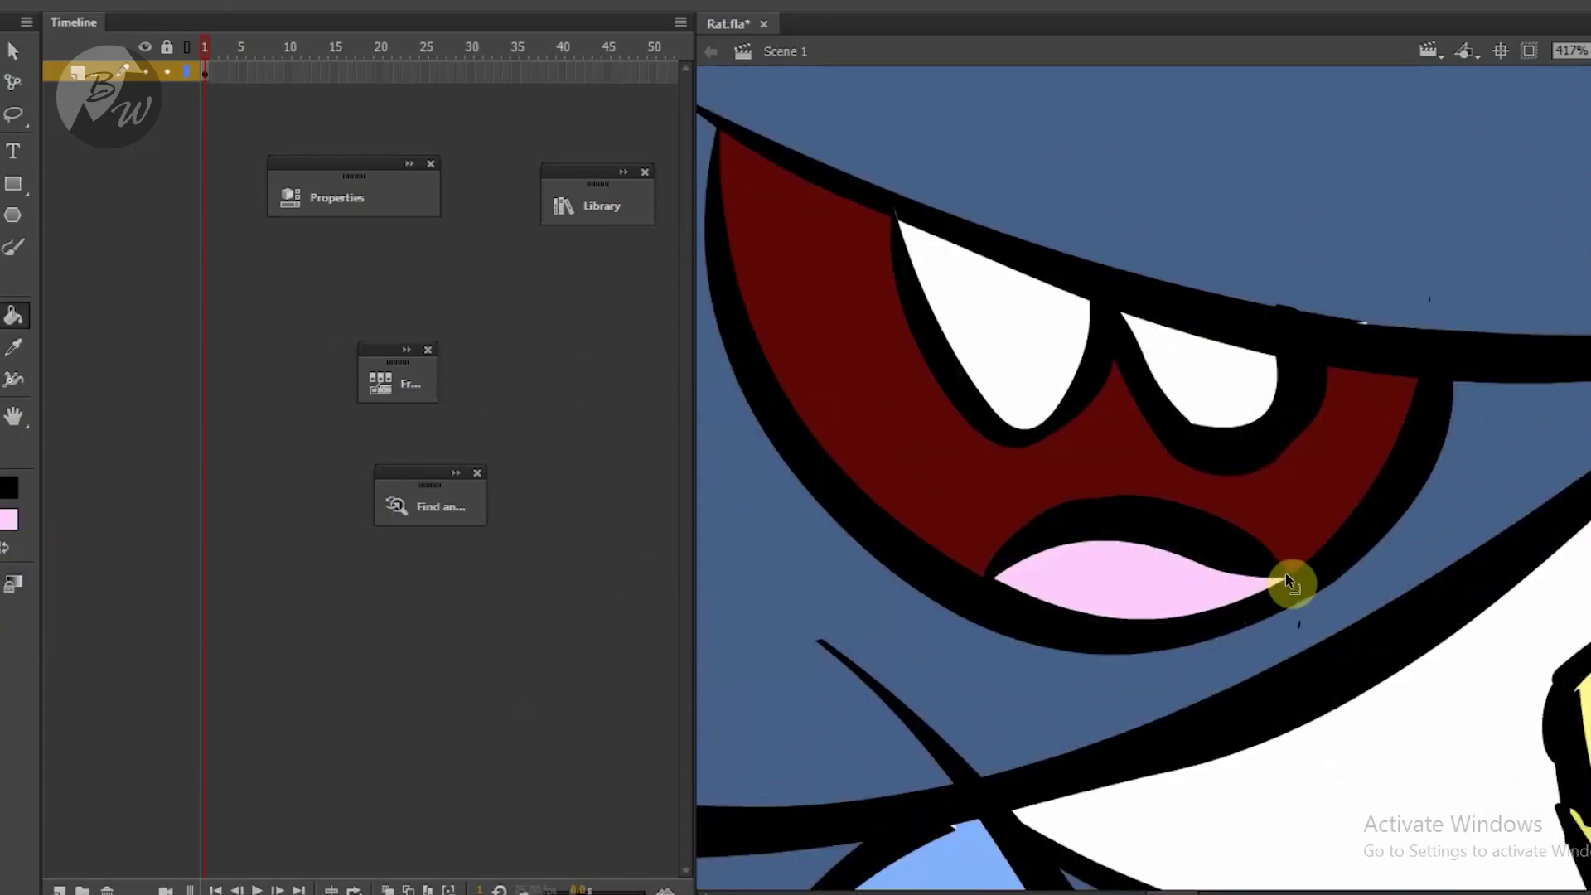
{"action": "left_click", "coordinate": [997, 570]}
{"action": "left_click", "coordinate": [1176, 532]}
{"action": "key", "text": "ctrl+z"}
{"action": "left_click", "coordinate": [1152, 543]}
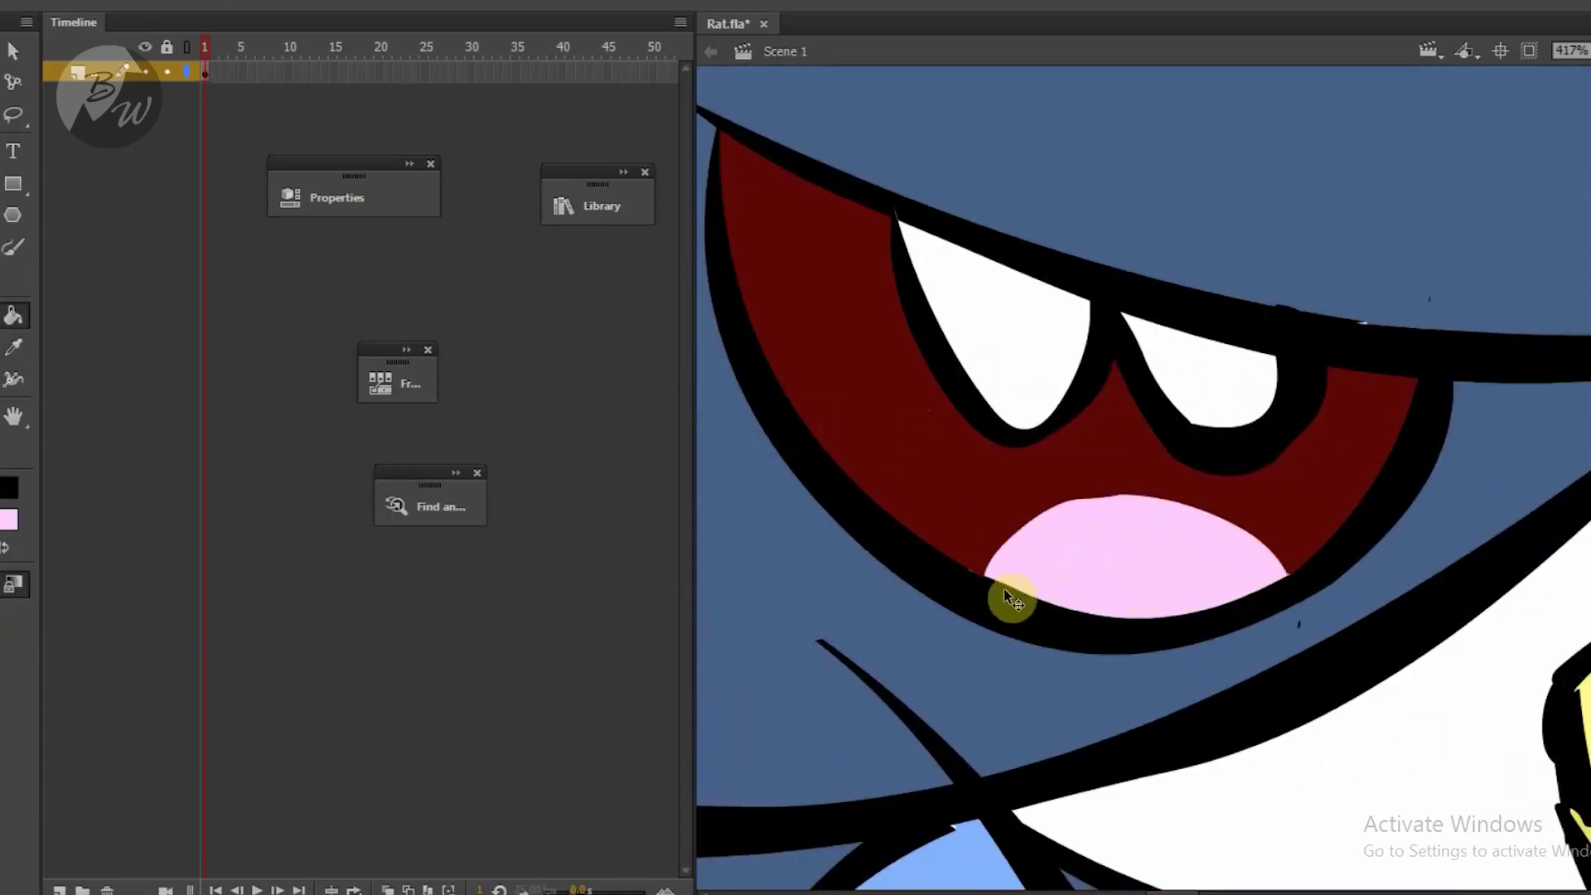
Reshape the edges of the teeth and the dark red mouth fill to thin the black outlines around the teeth.
{"action": "left_click", "coordinate": [1181, 369]}
{"action": "left_click", "coordinate": [1209, 424]}
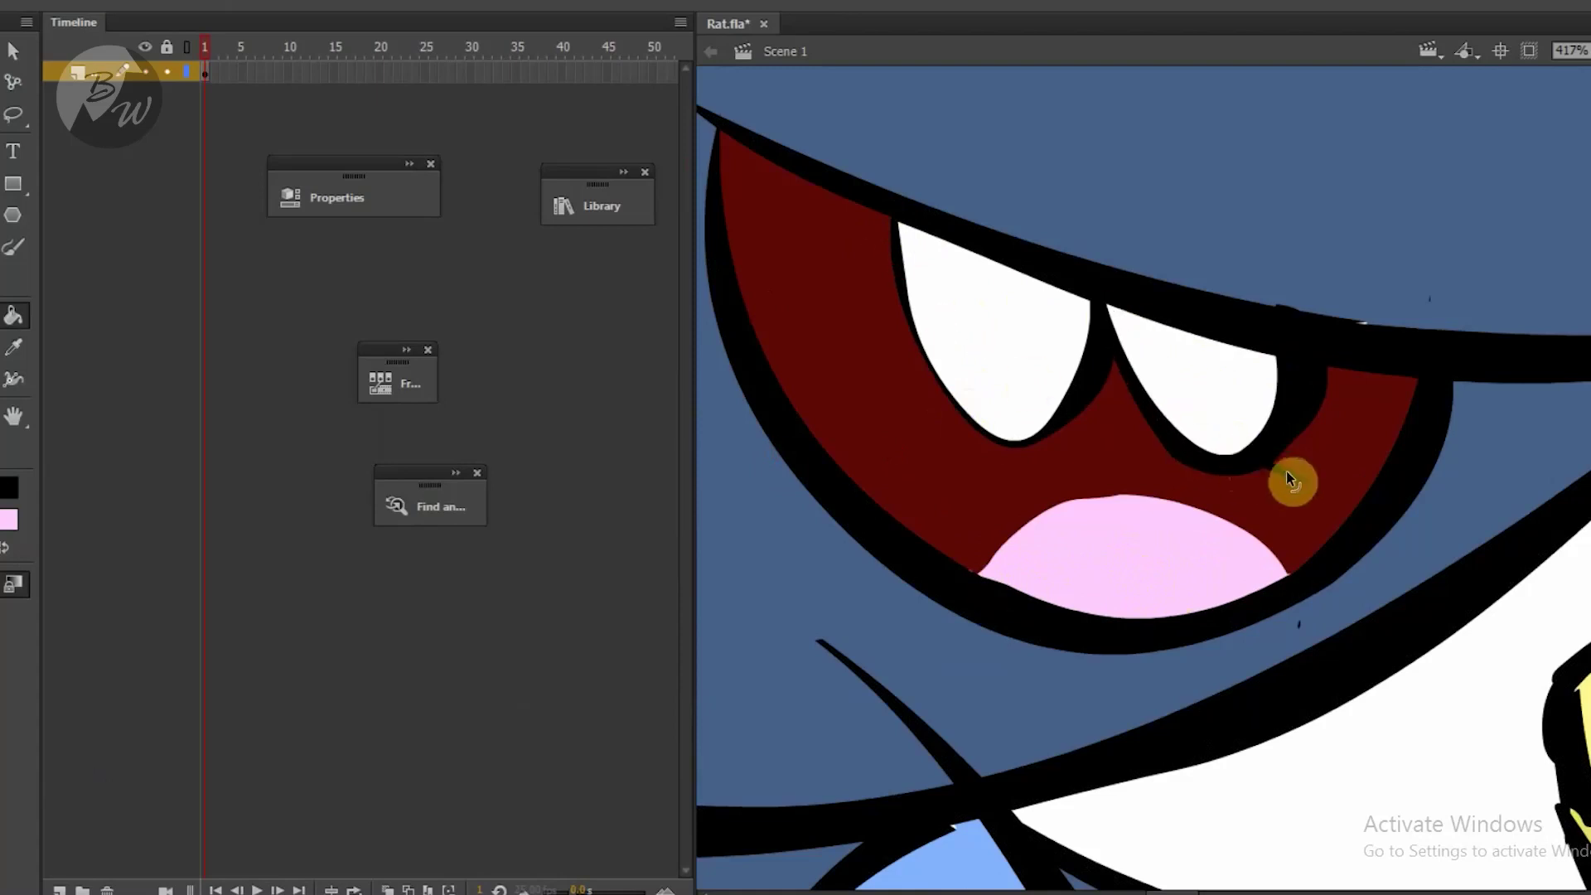
{"action": "left_click", "coordinate": [1327, 398], "text": "alt"}
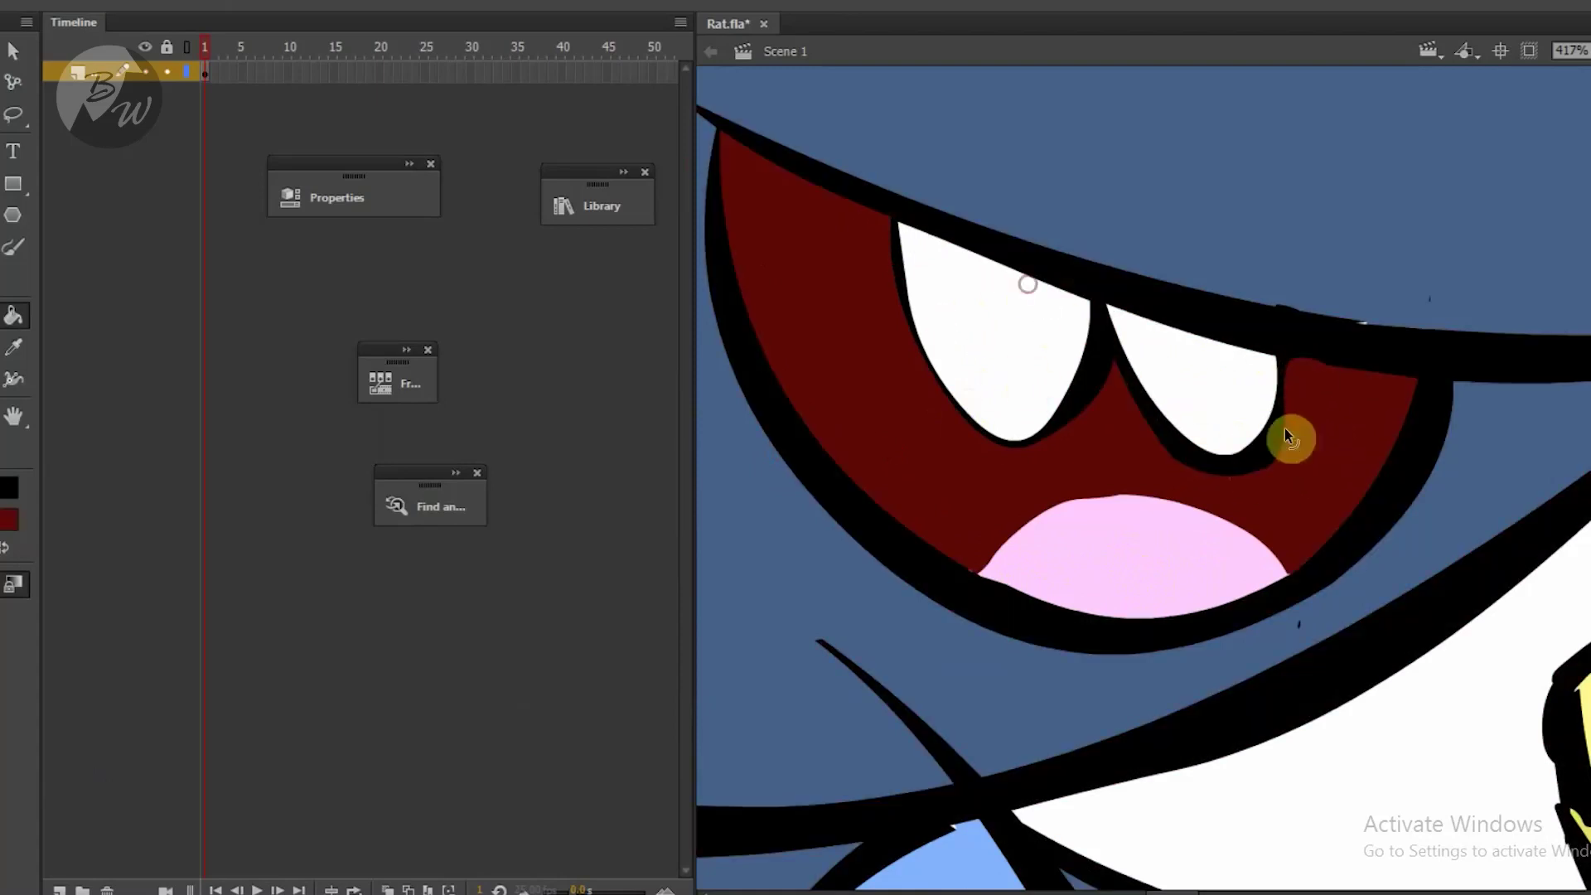
Group the two white teeth and move the group down, clear of the black outlines around them.
{"action": "key", "text": "v"}
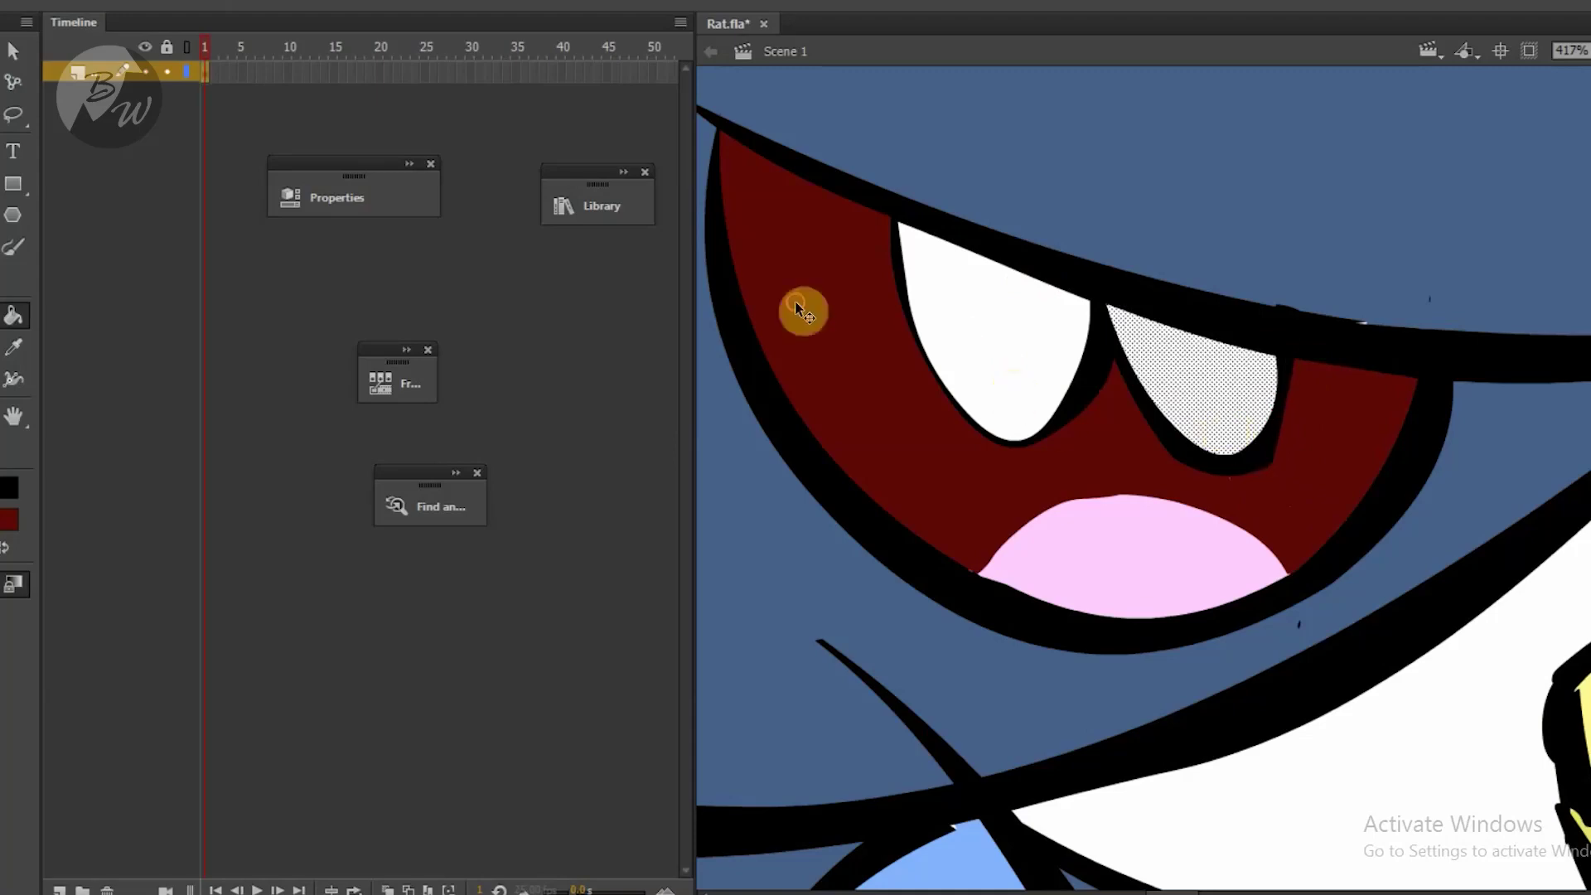
{"action": "left_click", "coordinate": [1300, 435]}
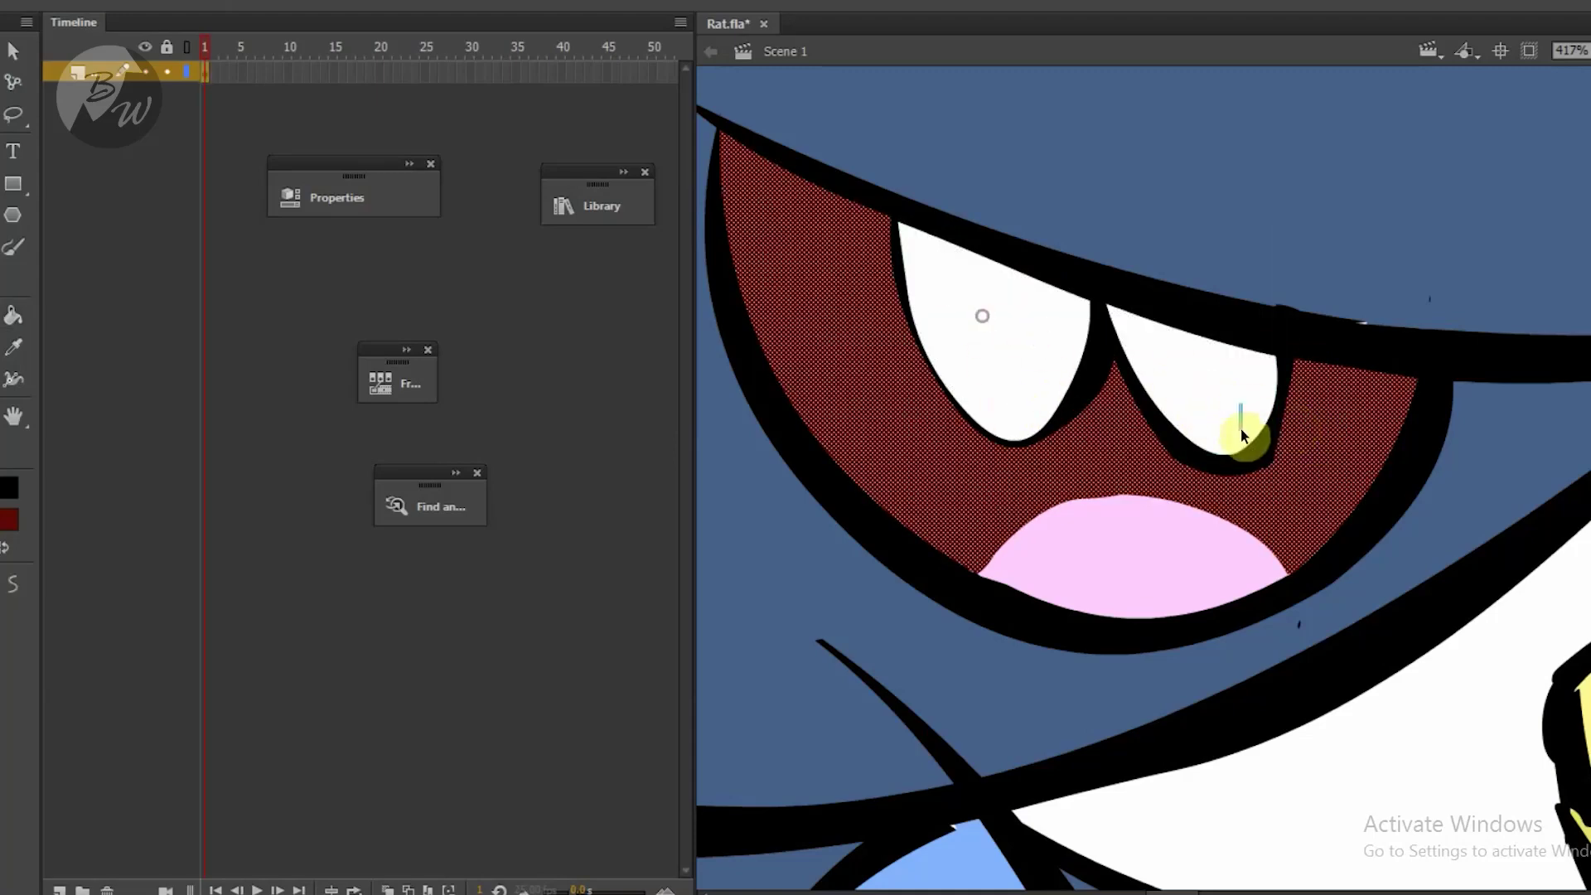
{"action": "left_click", "coordinate": [1240, 430], "text": "shift"}
{"action": "key", "text": "ctrl+g"}
{"action": "left_click_drag", "start_coordinate": [1184, 401], "coordinate": [1108, 494]}
Fill the black tooth outlines with the mouth's dark red and move the teeth back up against the upper lip.
{"action": "key", "text": "i"}
{"action": "left_click", "coordinate": [880, 312]}
{"action": "left_click", "coordinate": [1011, 323]}
{"action": "left_click", "coordinate": [1175, 379]}
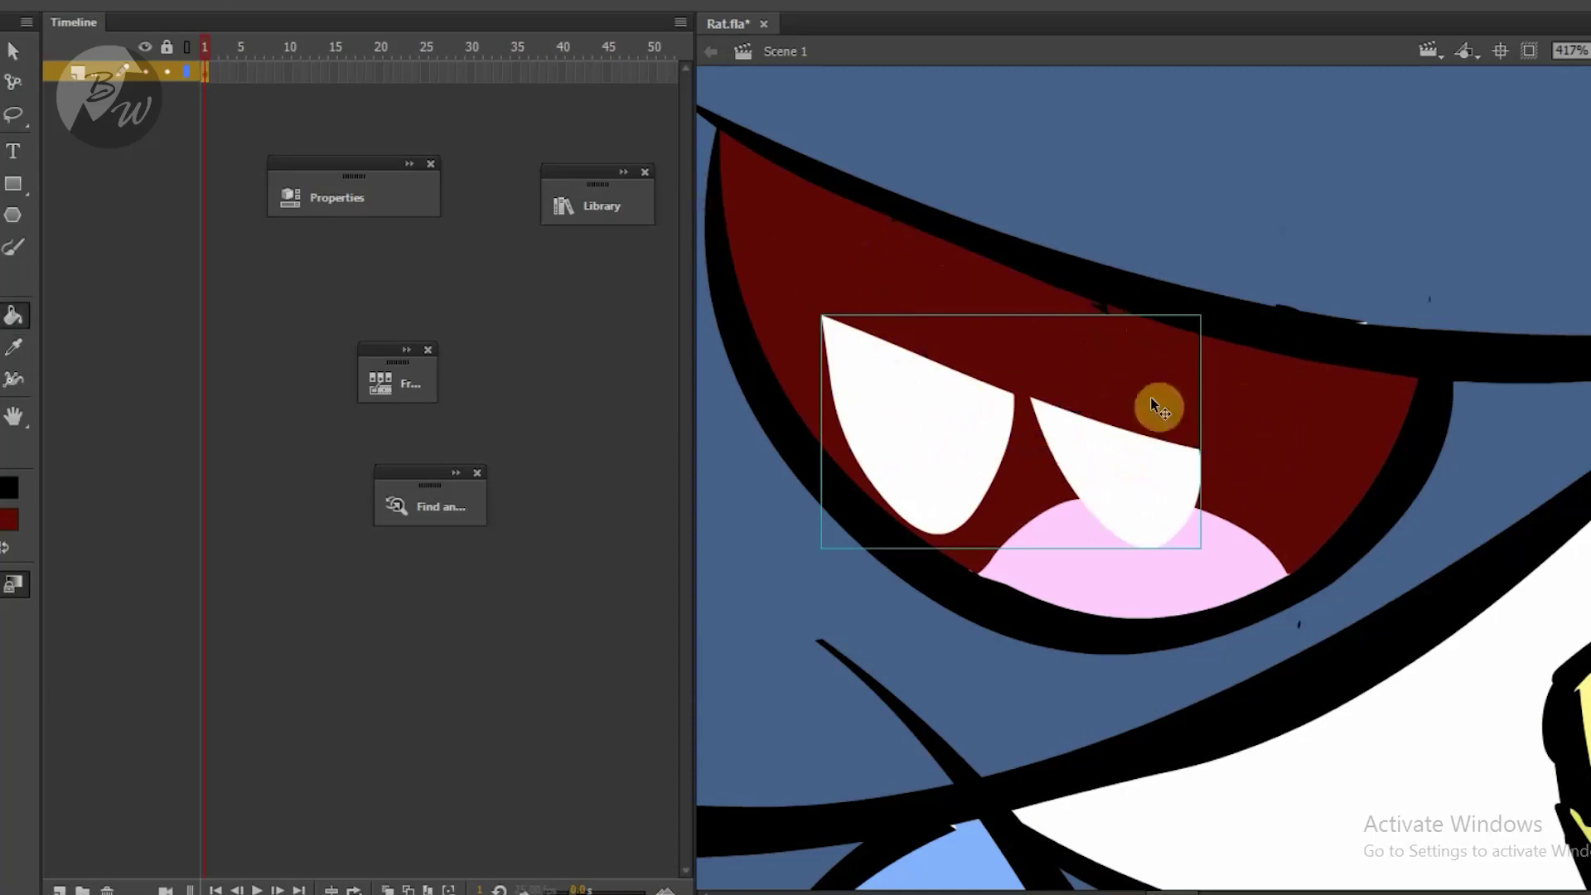
{"action": "left_click_drag", "start_coordinate": [1145, 372], "coordinate": [1198, 377]}
{"action": "left_click", "coordinate": [1162, 530]}
{"action": "left_click", "coordinate": [9, 519]}
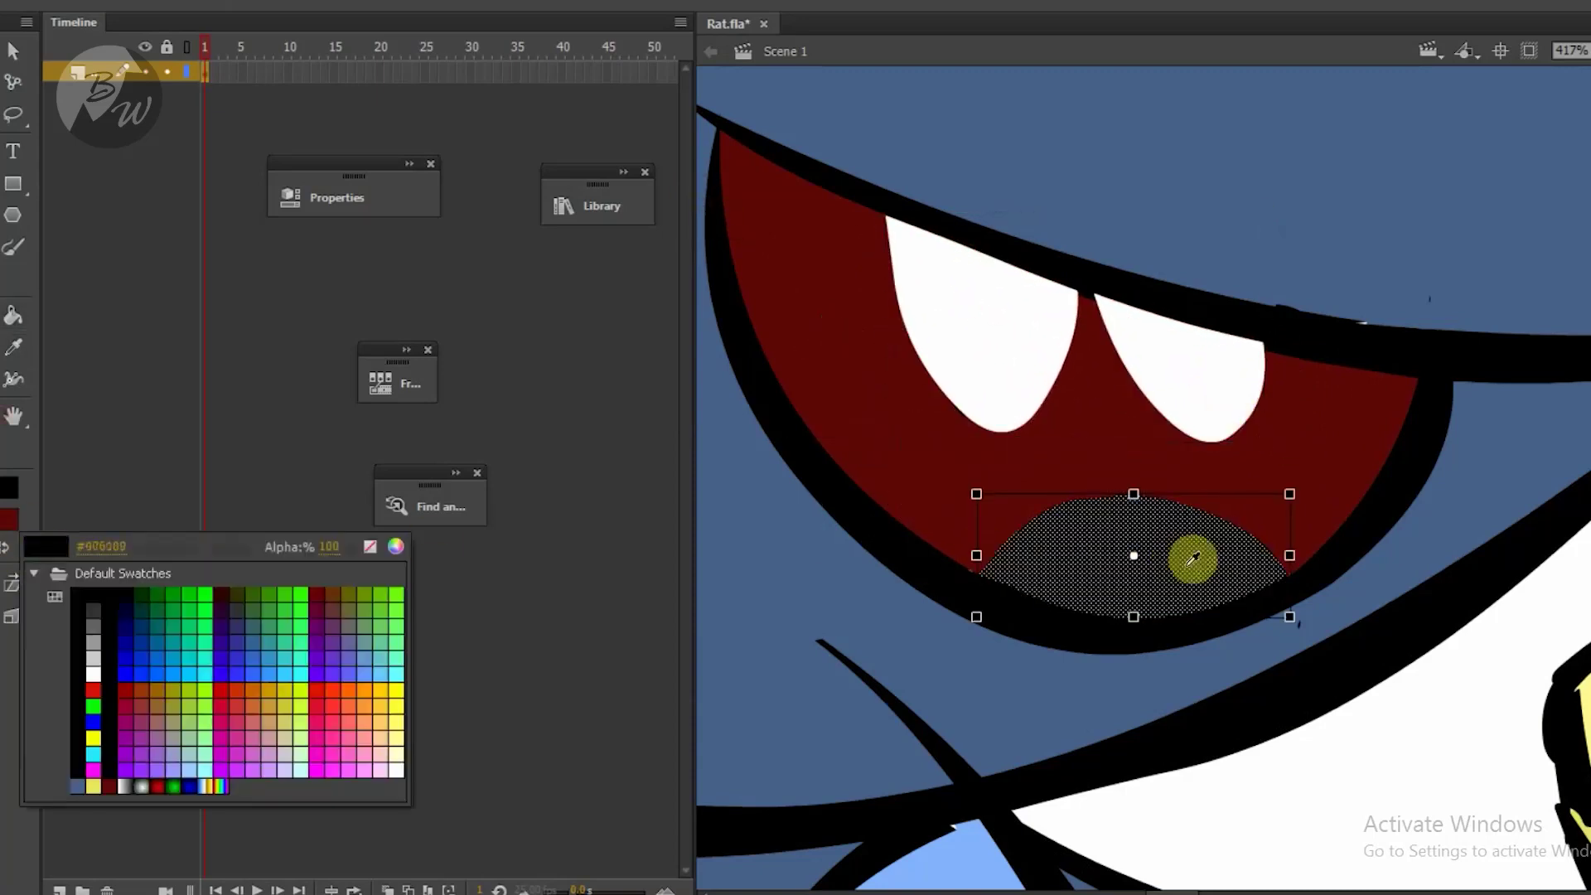
{"action": "left_click", "coordinate": [1192, 558]}
{"action": "key", "text": "ctrl+z"}
Mix a deeper pink fill colour and fill the tongue with it.
{"action": "key", "text": "u"}
{"action": "left_click", "coordinate": [9, 520]}
{"action": "left_click", "coordinate": [365, 770]}
{"action": "left_click", "coordinate": [9, 520]}
{"action": "left_click", "coordinate": [396, 547]}
{"action": "left_click", "coordinate": [665, 624]}
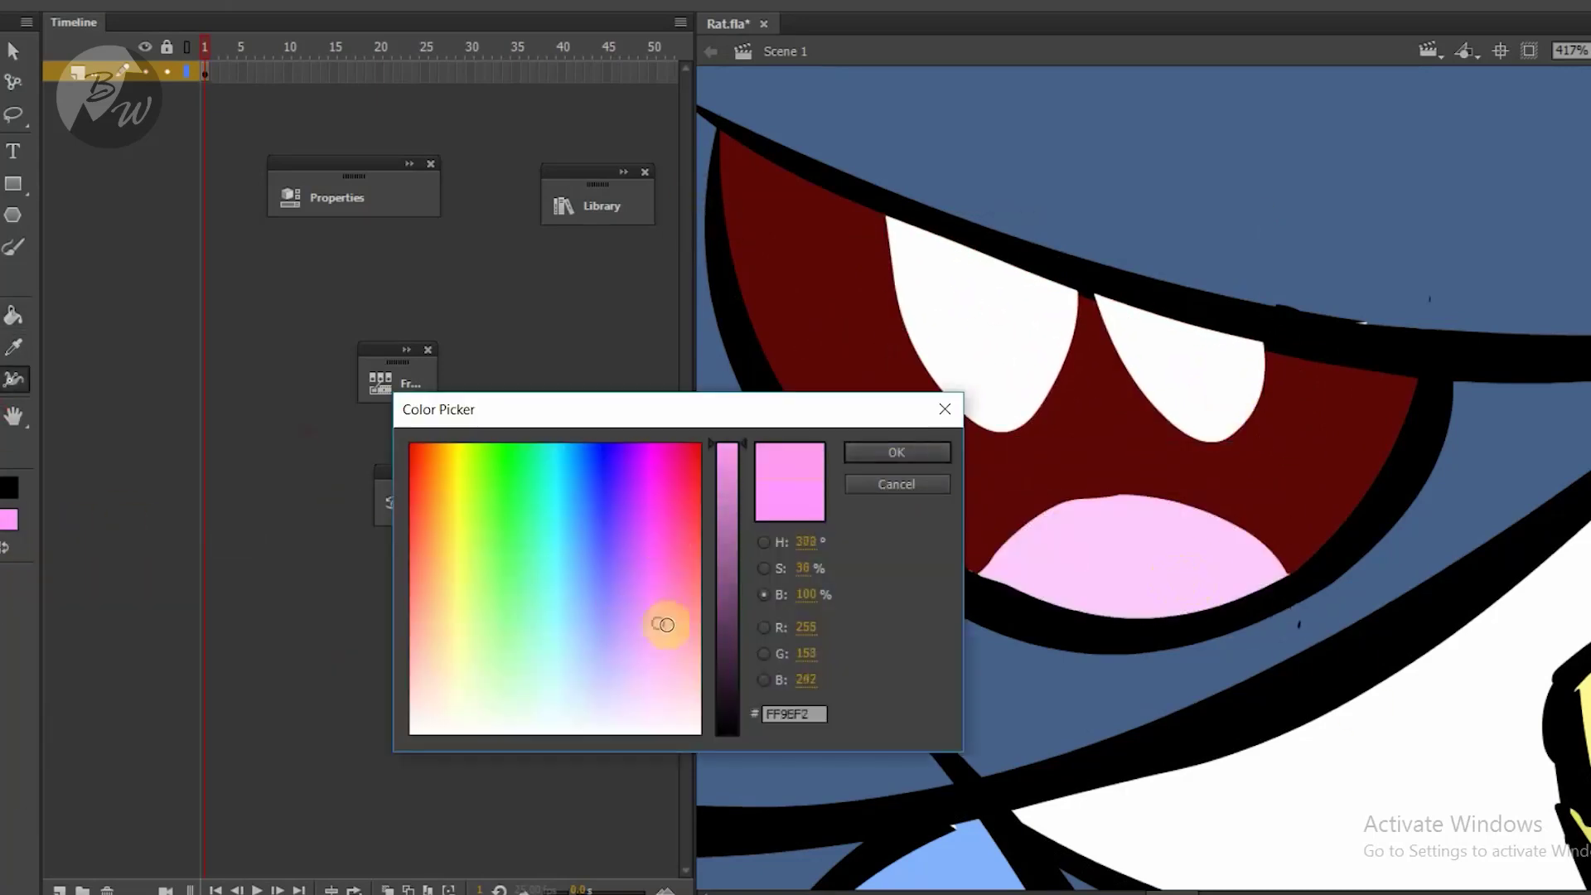
{"action": "left_click", "coordinate": [685, 605]}
{"action": "left_click", "coordinate": [897, 451]}
{"action": "key", "text": "k"}
{"action": "left_click", "coordinate": [1129, 568]}
{"action": "key", "text": "ctrl+2"}
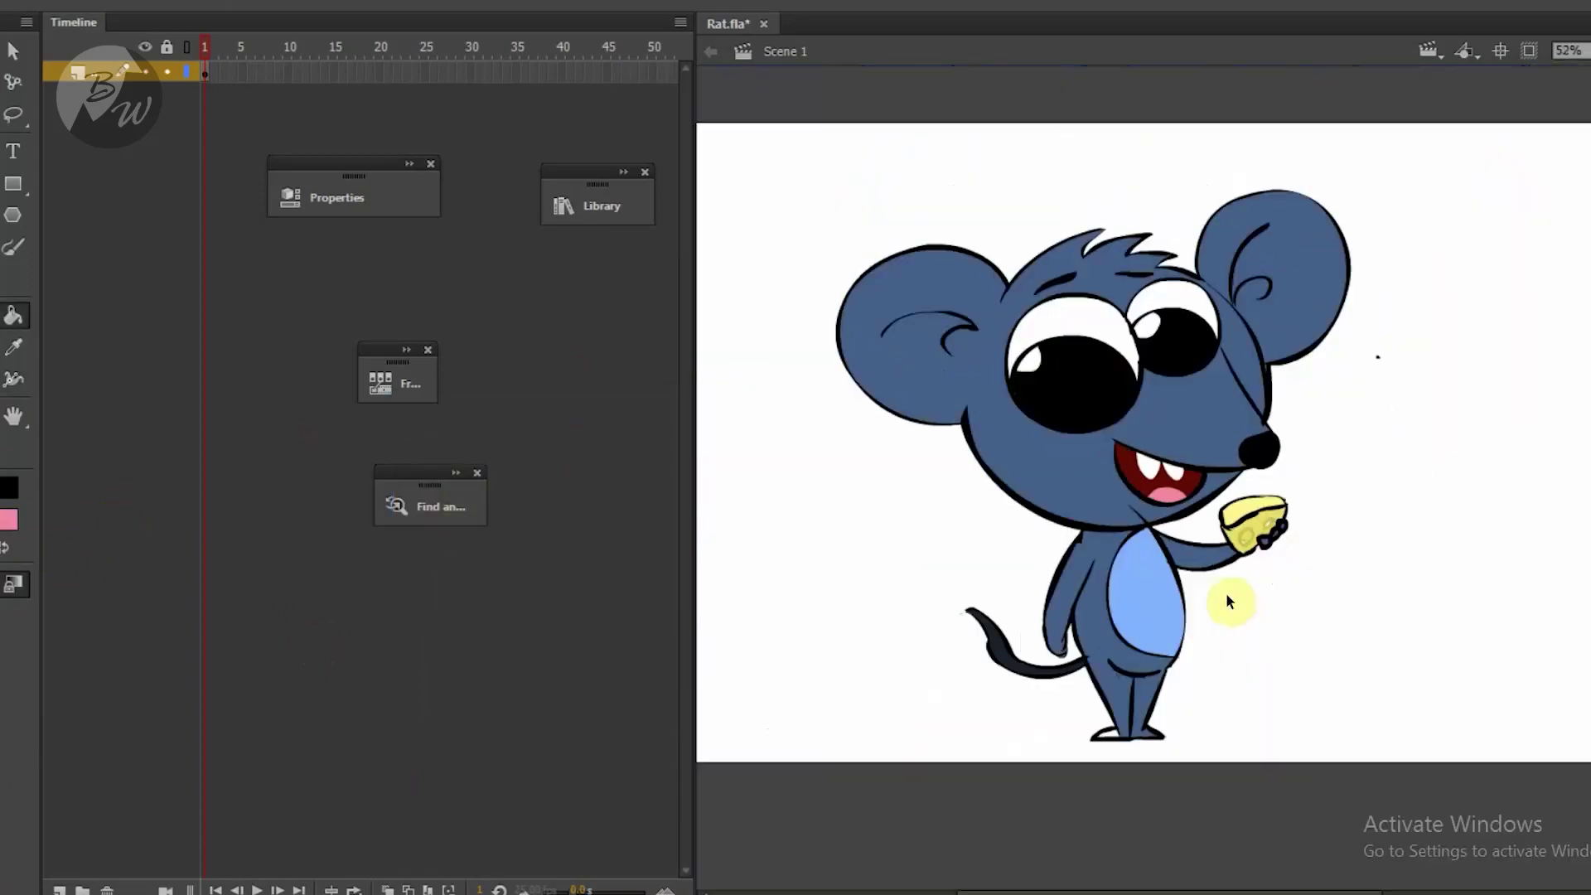
Fill the rat's white feet with the blue of the body.
{"action": "scroll", "coordinate": [1123, 756], "scroll_direction": "up", "scroll_amount": 5}
{"action": "left_click", "coordinate": [1168, 663], "text": "alt"}
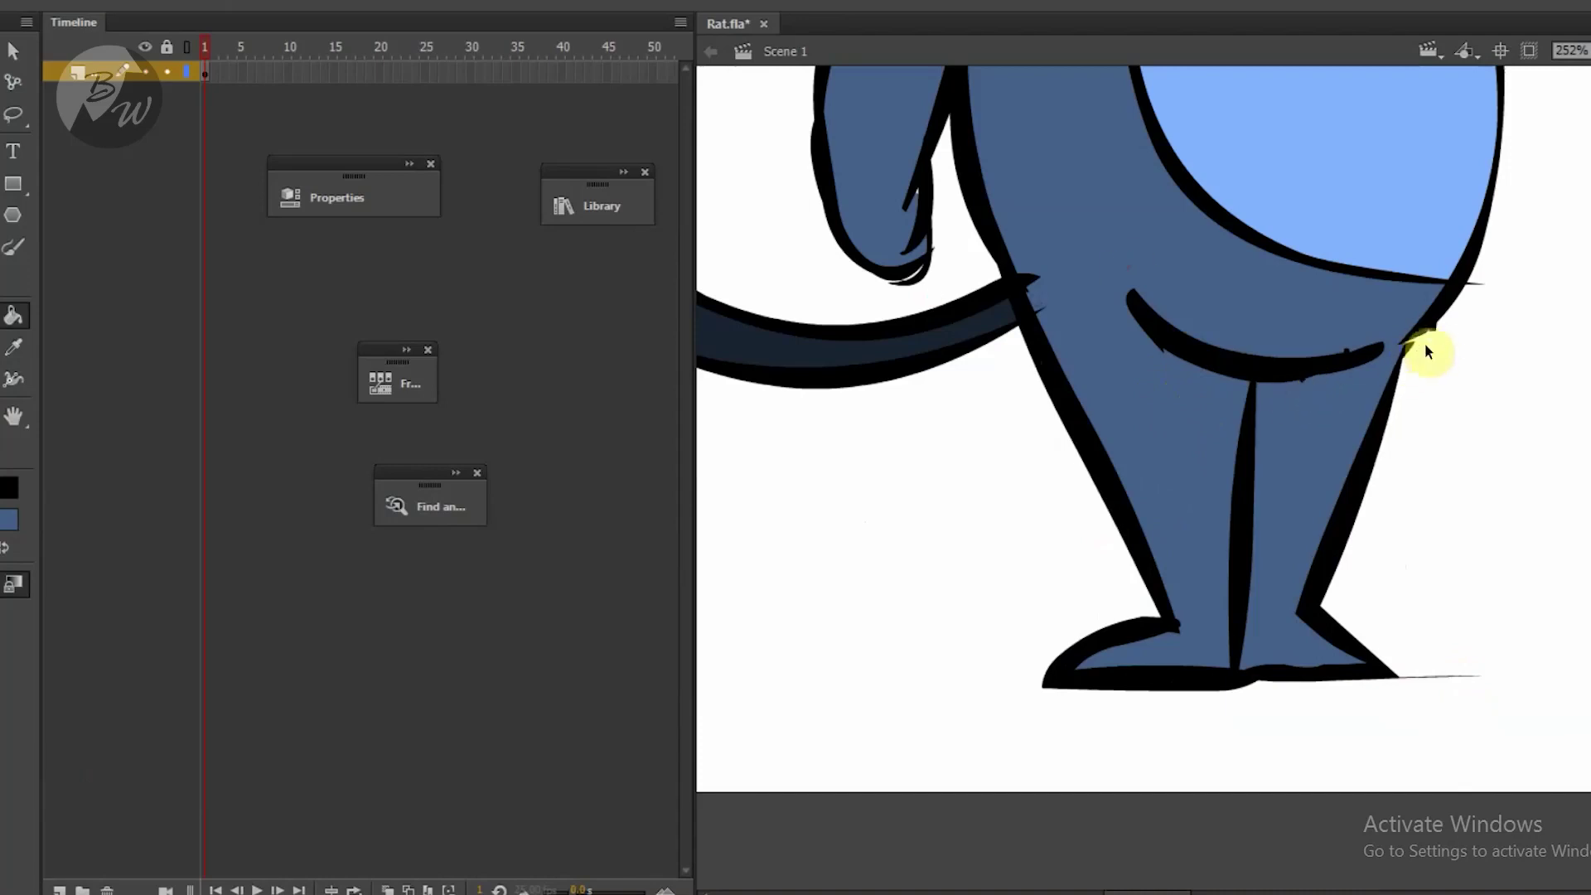
{"action": "key", "text": "ctrl+2"}
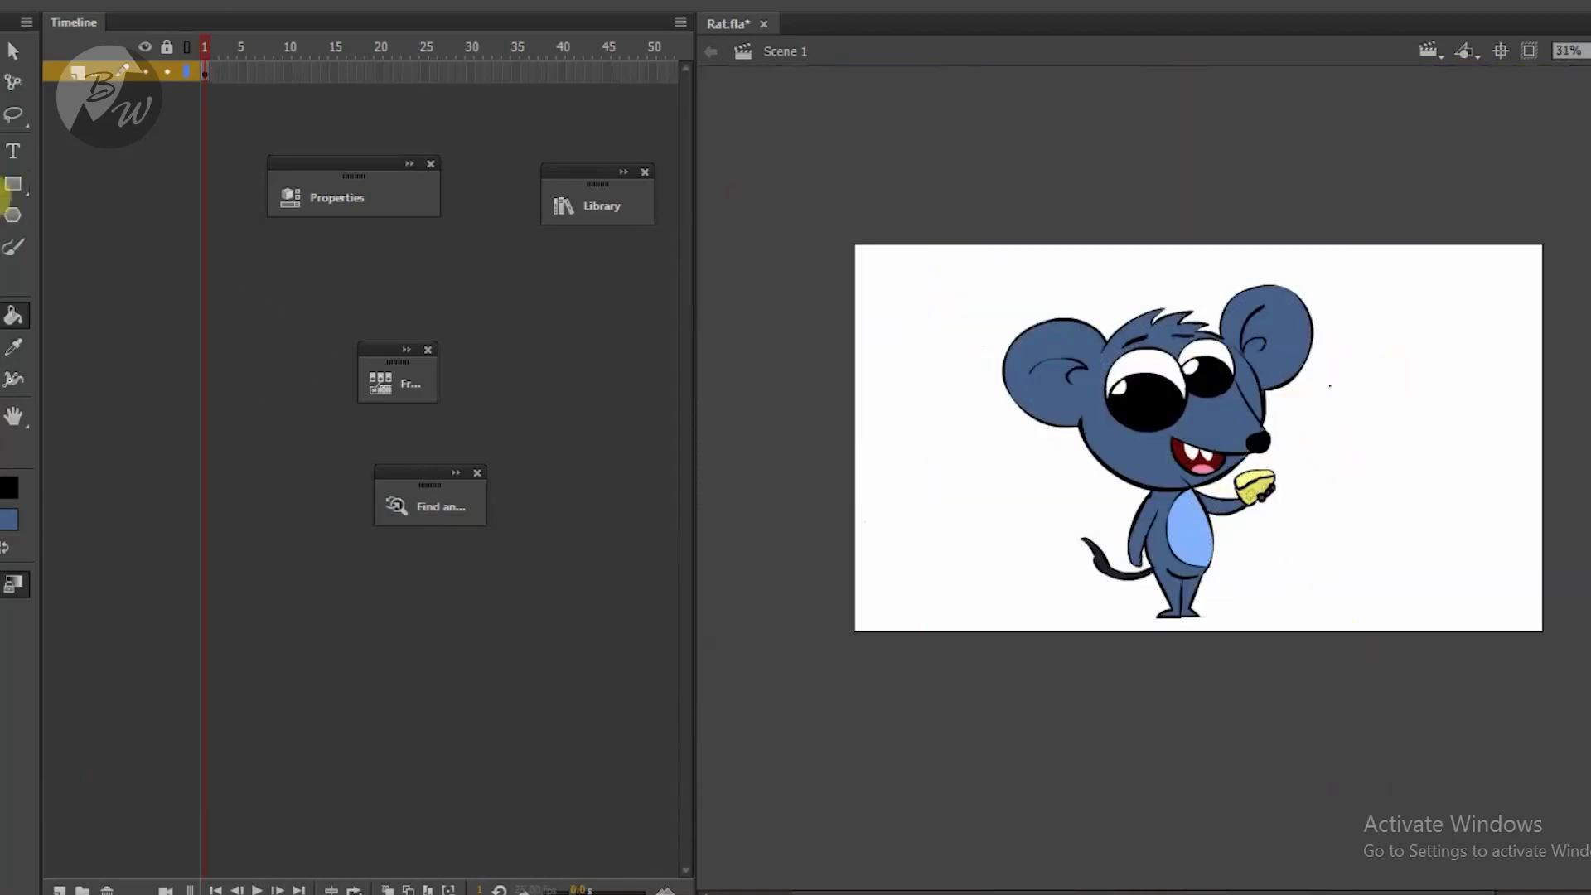
Draw a turquoise background rectangle larger than the stage on a new layer below the rat, and lock that layer.
{"action": "key", "text": "l"}
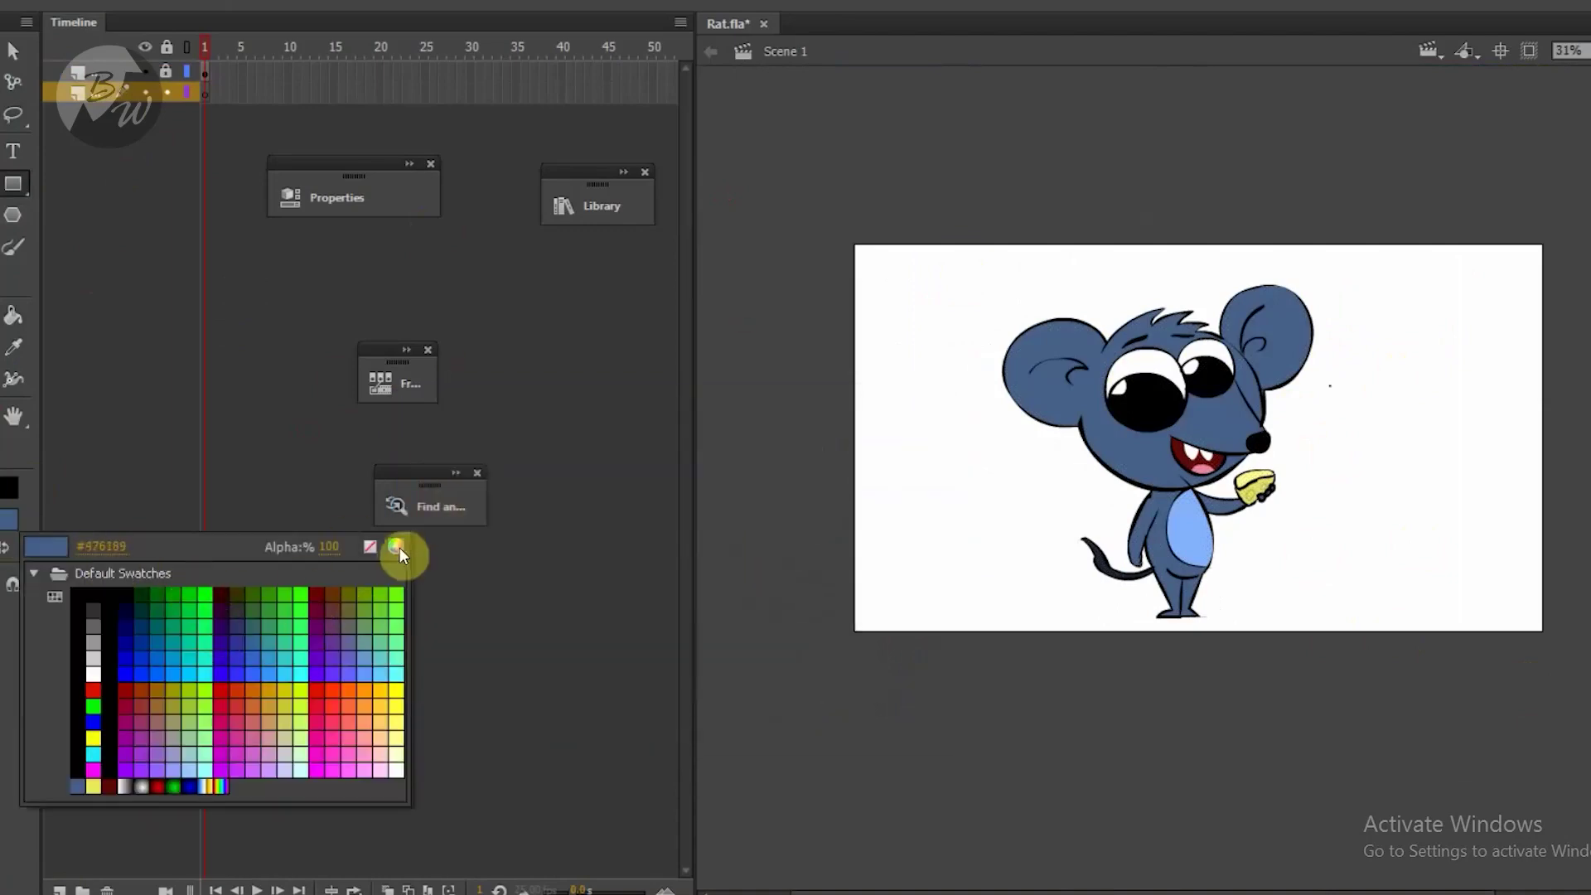
{"action": "left_click", "coordinate": [377, 668]}
{"action": "left_click_drag", "start_coordinate": [812, 207], "coordinate": [1572, 657]}
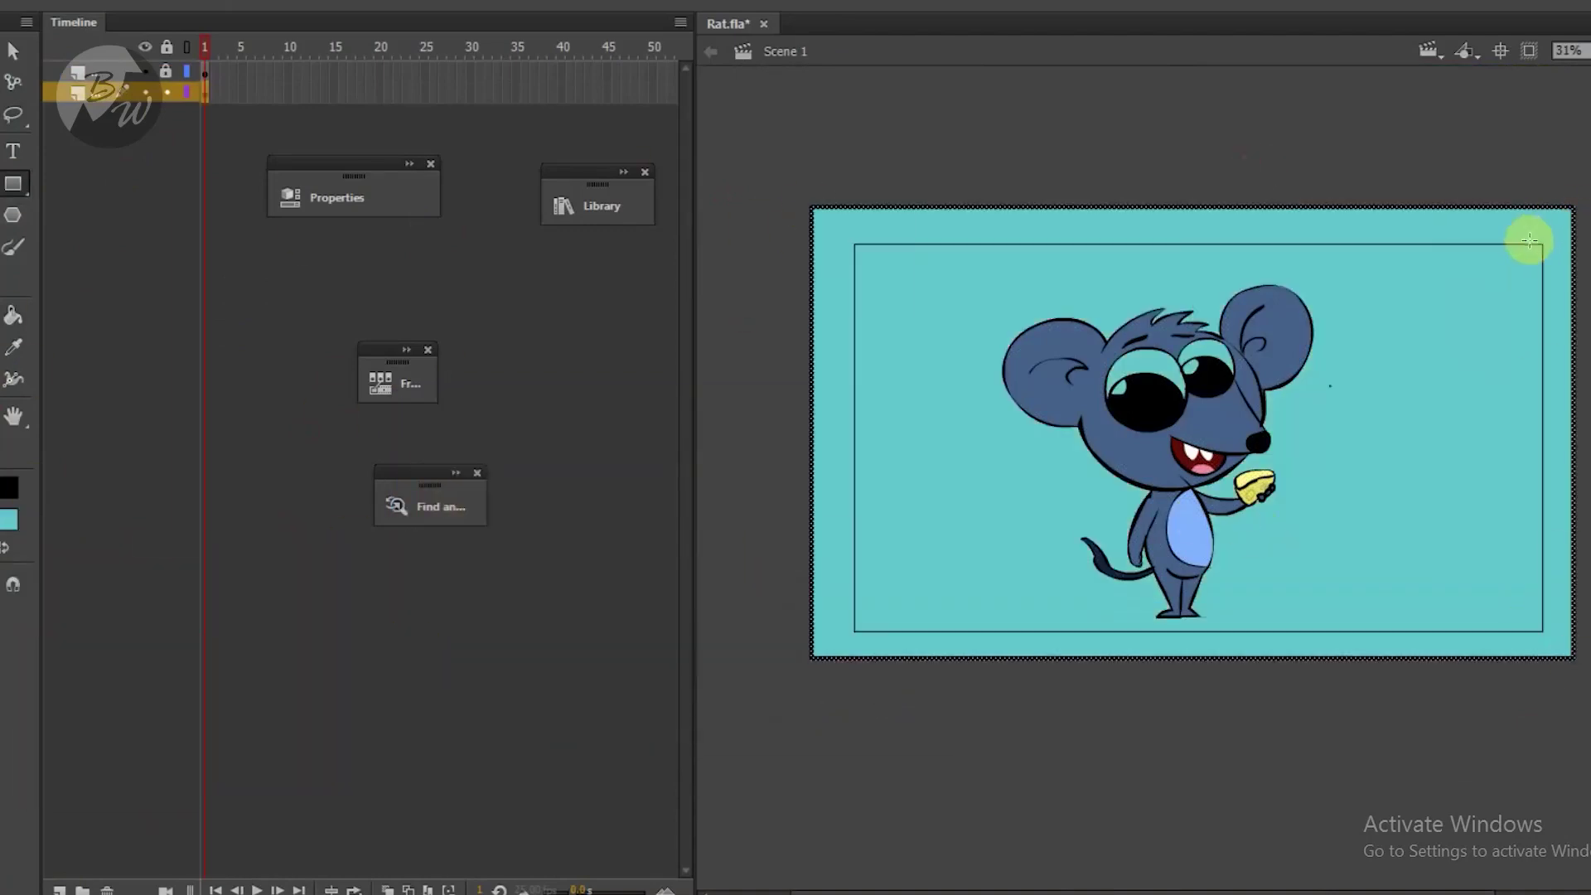
{"action": "left_click", "coordinate": [165, 91]}
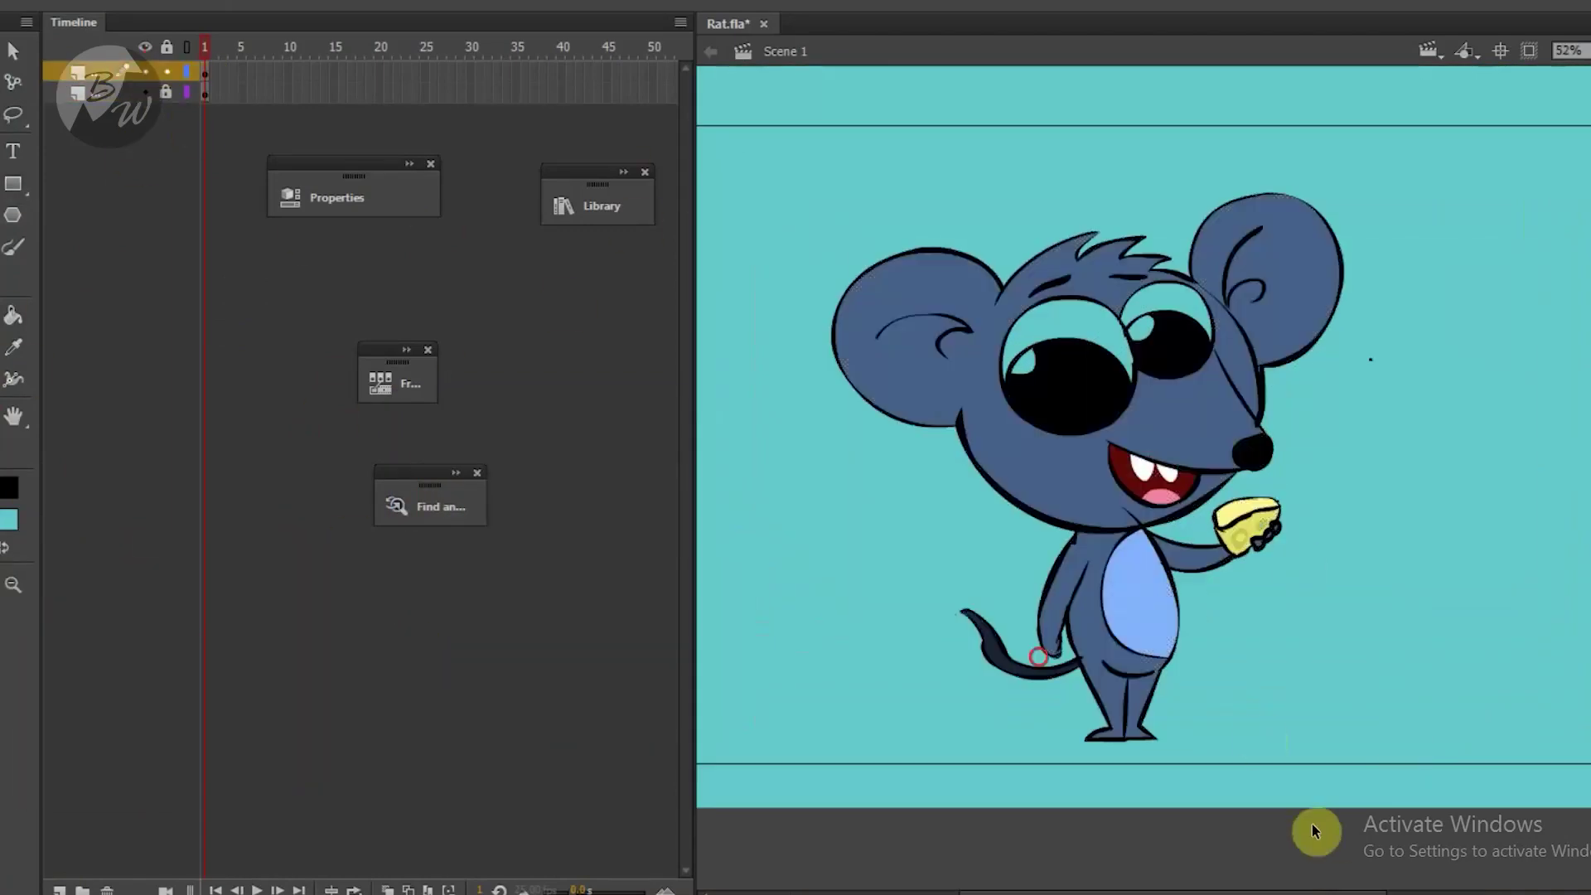
Set the fill colour to white and fill the eyes and their highlights.
{"action": "left_click", "coordinate": [8, 520]}
{"action": "left_click", "coordinate": [83, 667]}
{"action": "left_click", "coordinate": [1191, 320]}
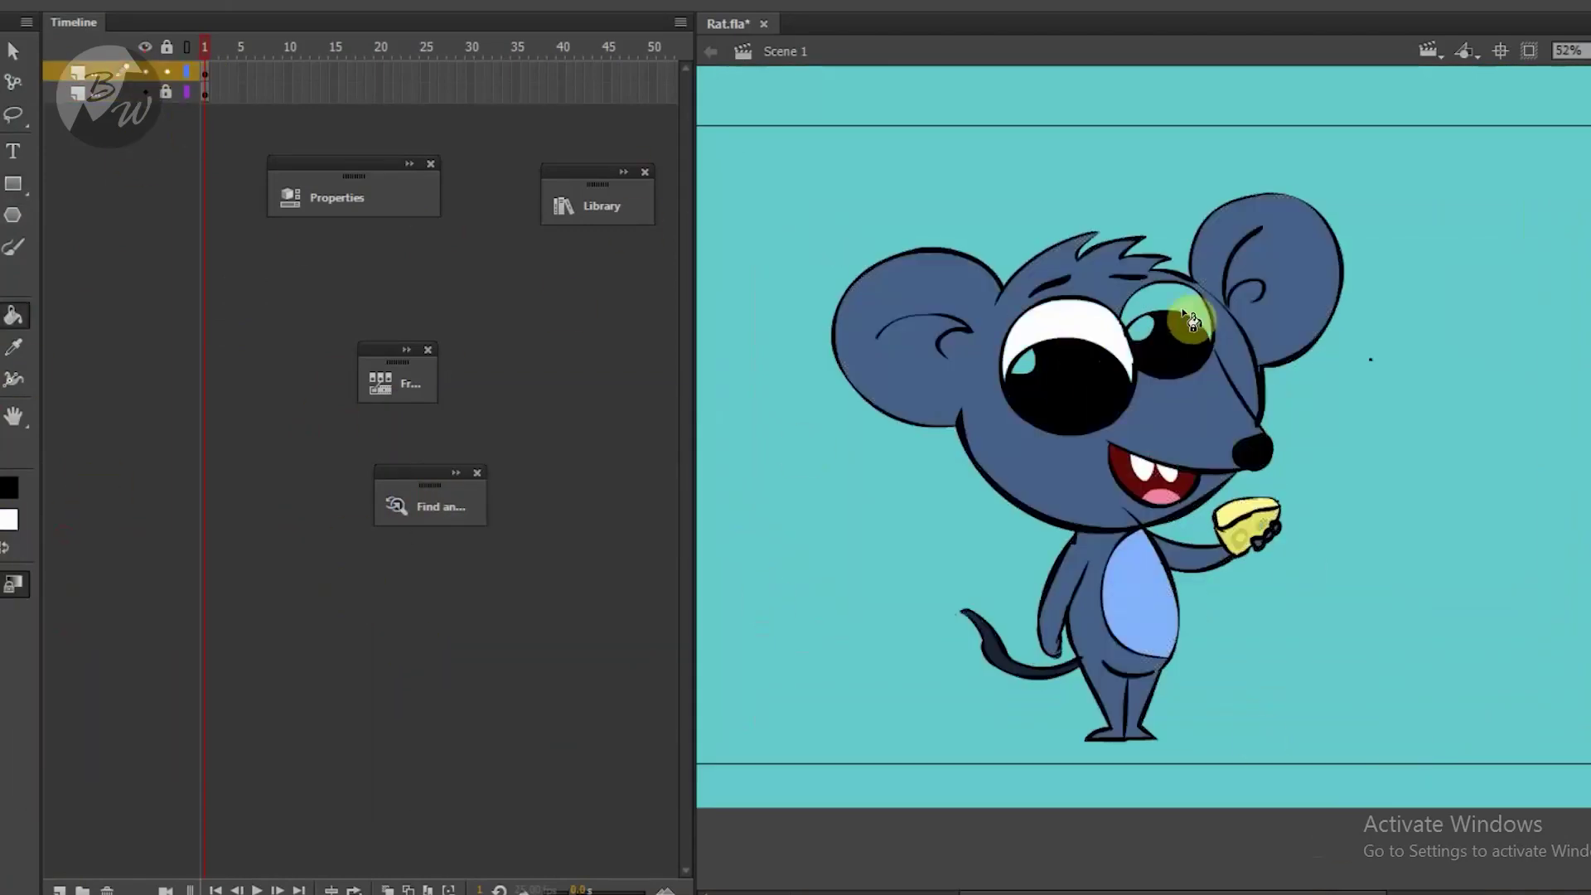
{"action": "left_click", "coordinate": [1045, 374]}
Select the rat's old tail and delete it.
{"action": "key", "text": "z"}
{"action": "left_click", "coordinate": [710, 196], "text": "alt"}
{"action": "left_click", "coordinate": [808, 260]}
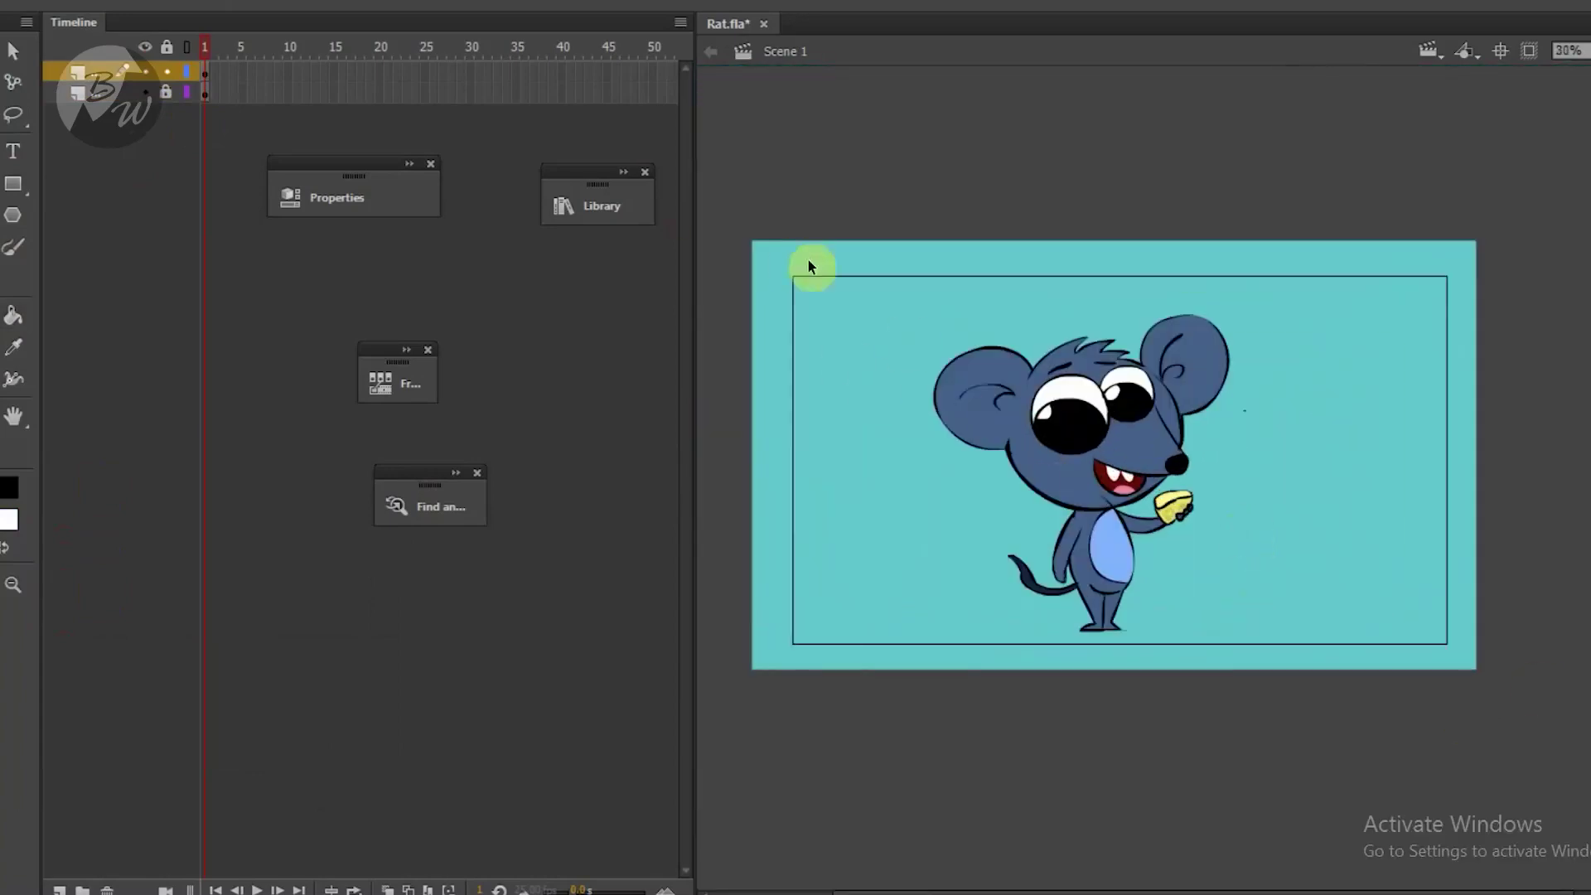
{"action": "left_click", "coordinate": [1123, 613]}
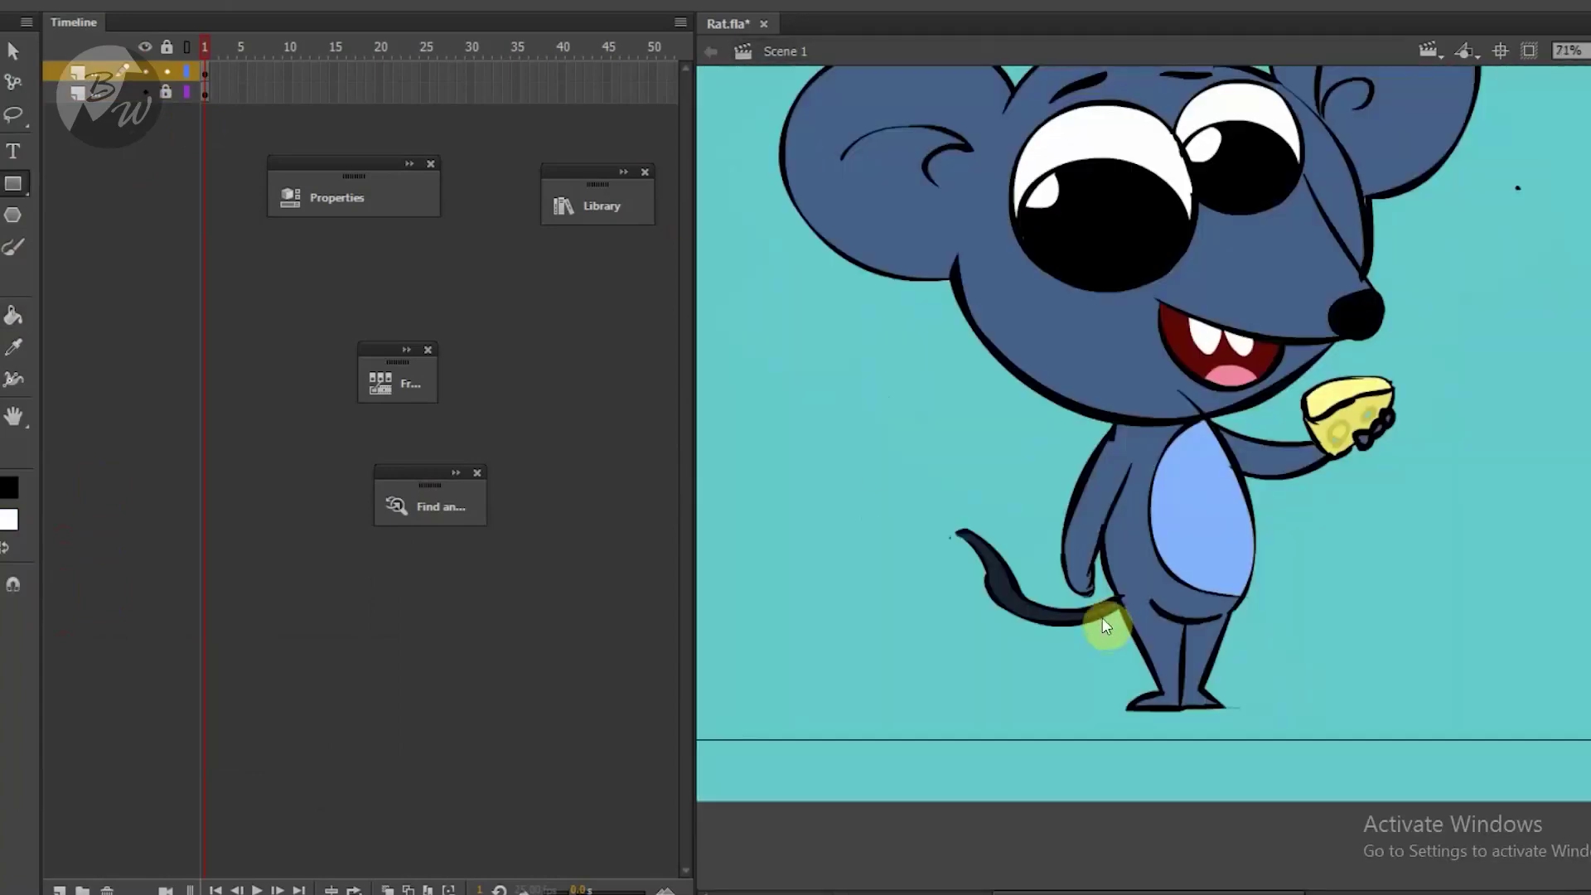
{"action": "left_click", "coordinate": [1099, 614]}
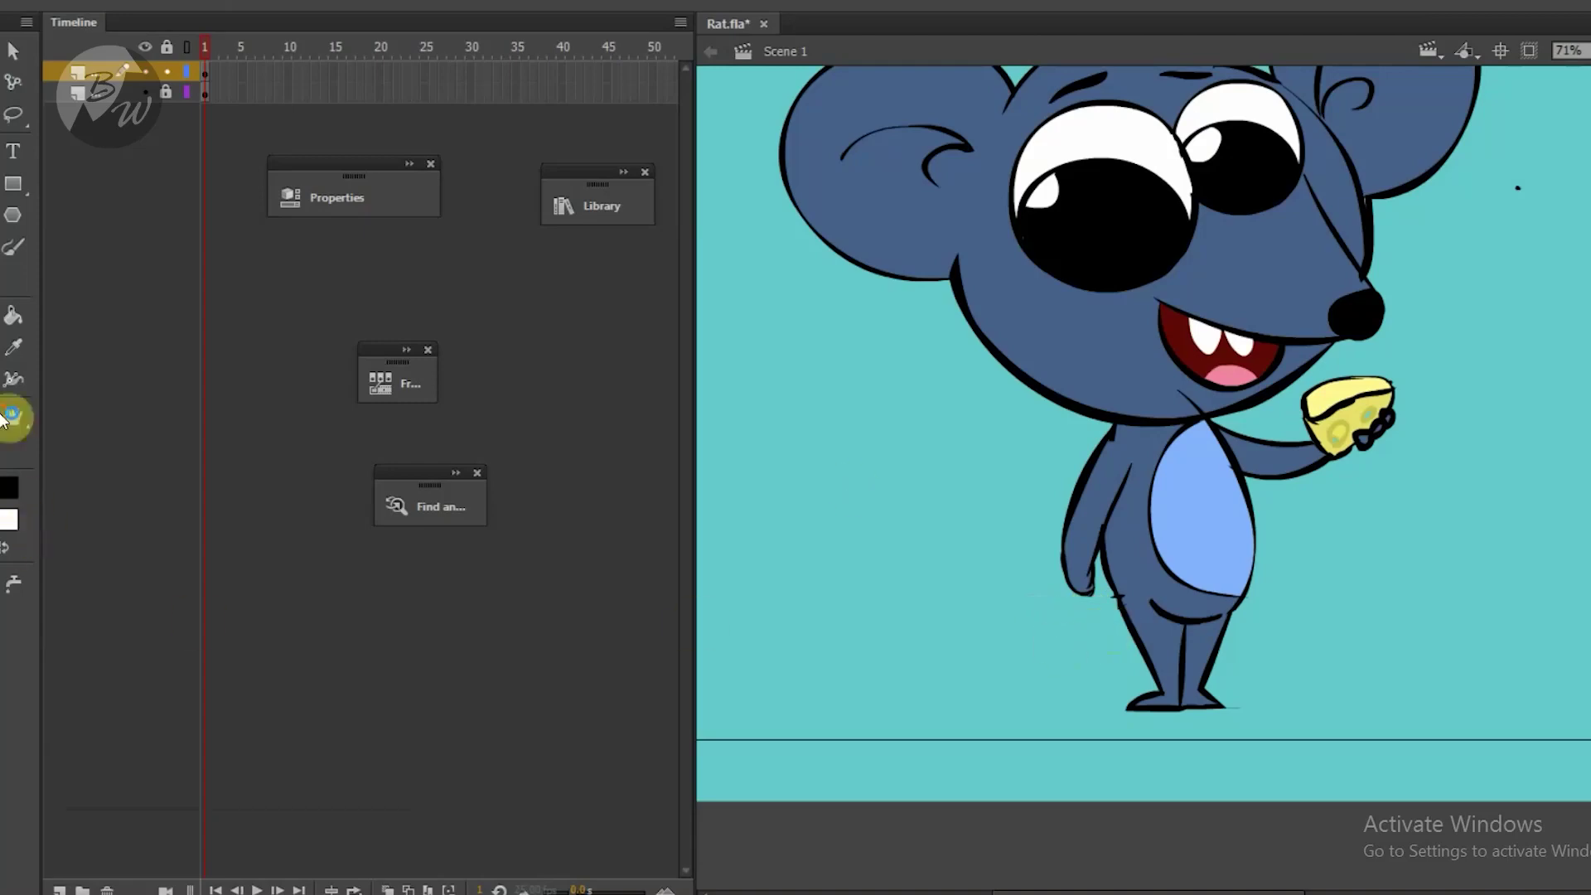
Paint a new curved tail outline in black with the brush, tapering to a point, as a separate group behind the body.
{"action": "left_click", "coordinate": [9, 519]}
{"action": "left_click", "coordinate": [29, 547]}
{"action": "double_click", "coordinate": [991, 549]}
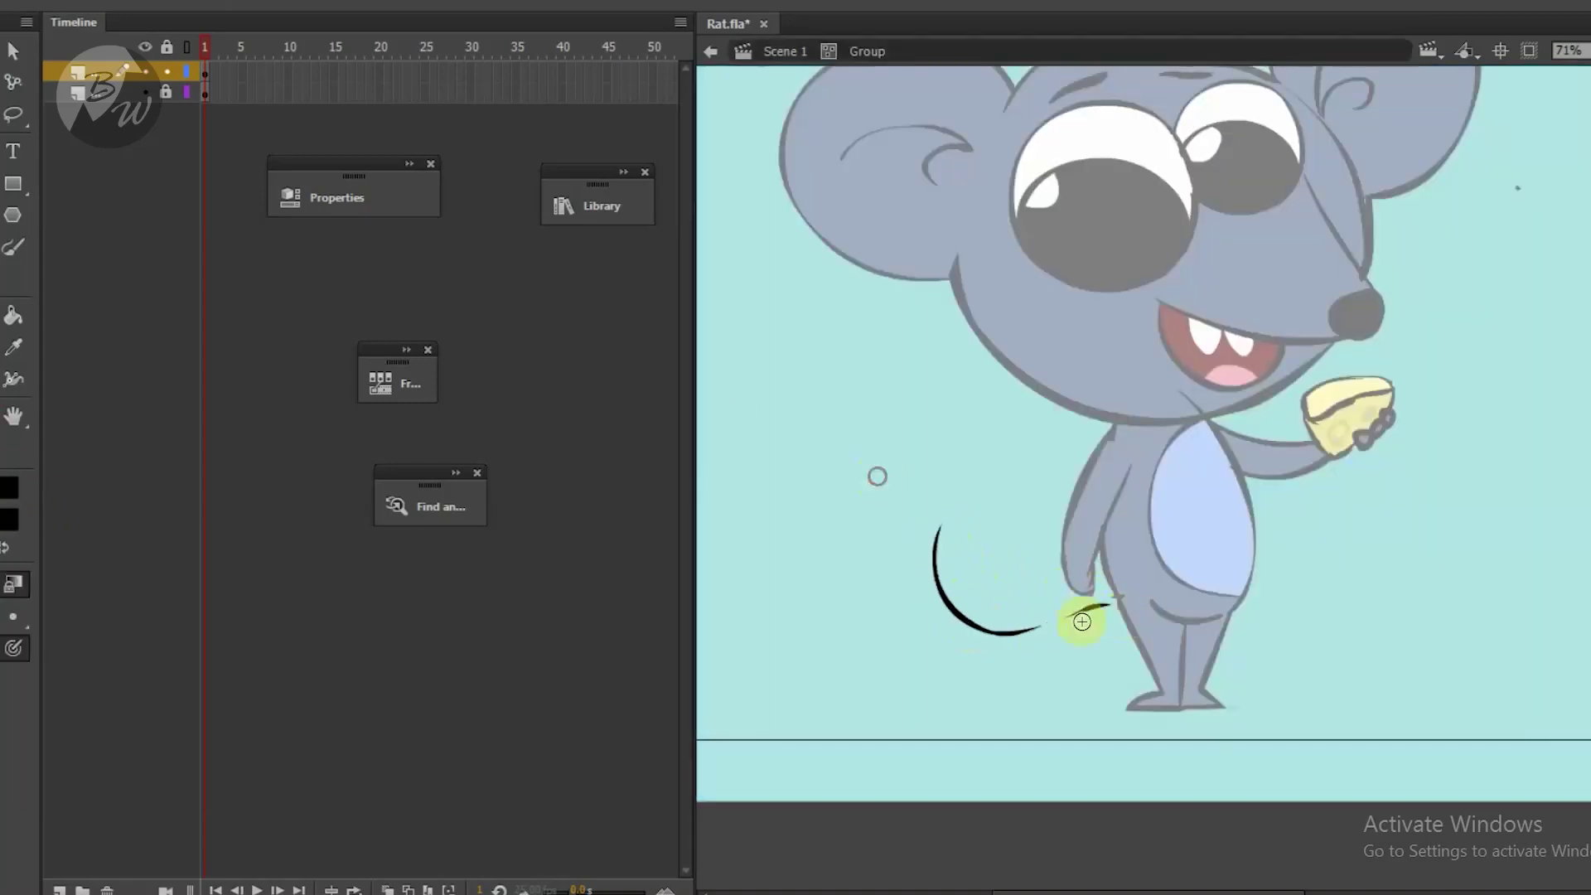
{"action": "key", "text": "ctrl+z"}
{"action": "left_click", "coordinate": [13, 617]}
{"action": "left_click", "coordinate": [64, 693]}
{"action": "left_click_drag", "start_coordinate": [982, 511], "coordinate": [962, 579]}
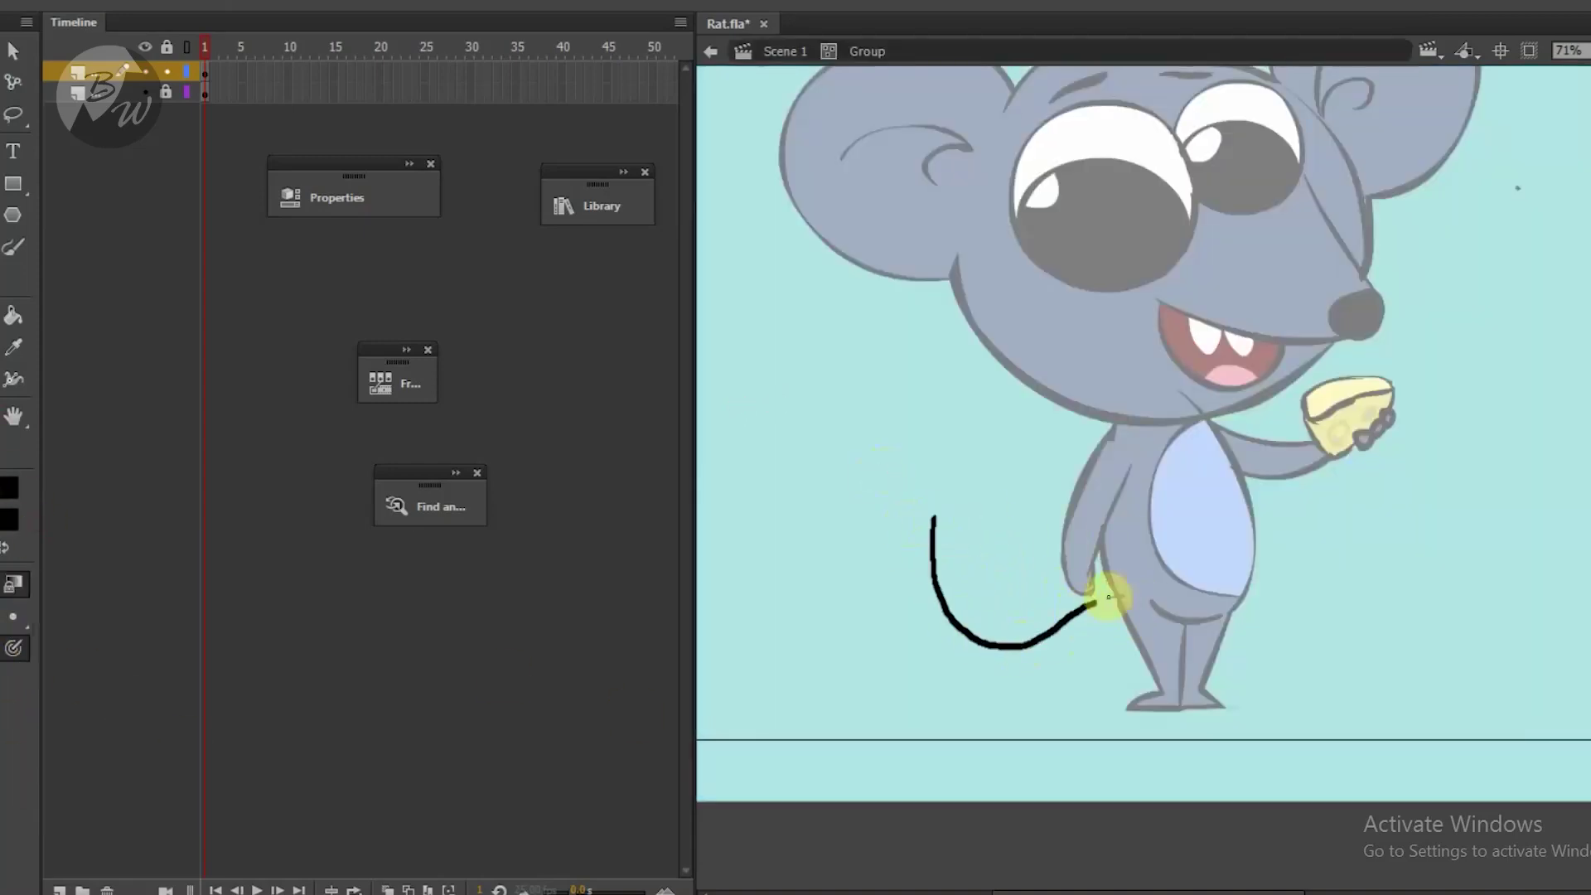
{"action": "mouse_move", "coordinate": [1129, 573]}
{"action": "left_mouse_down"}
{"action": "mouse_move", "coordinate": [987, 625]}
{"action": "mouse_move", "coordinate": [942, 530]}
{"action": "left_mouse_up"}
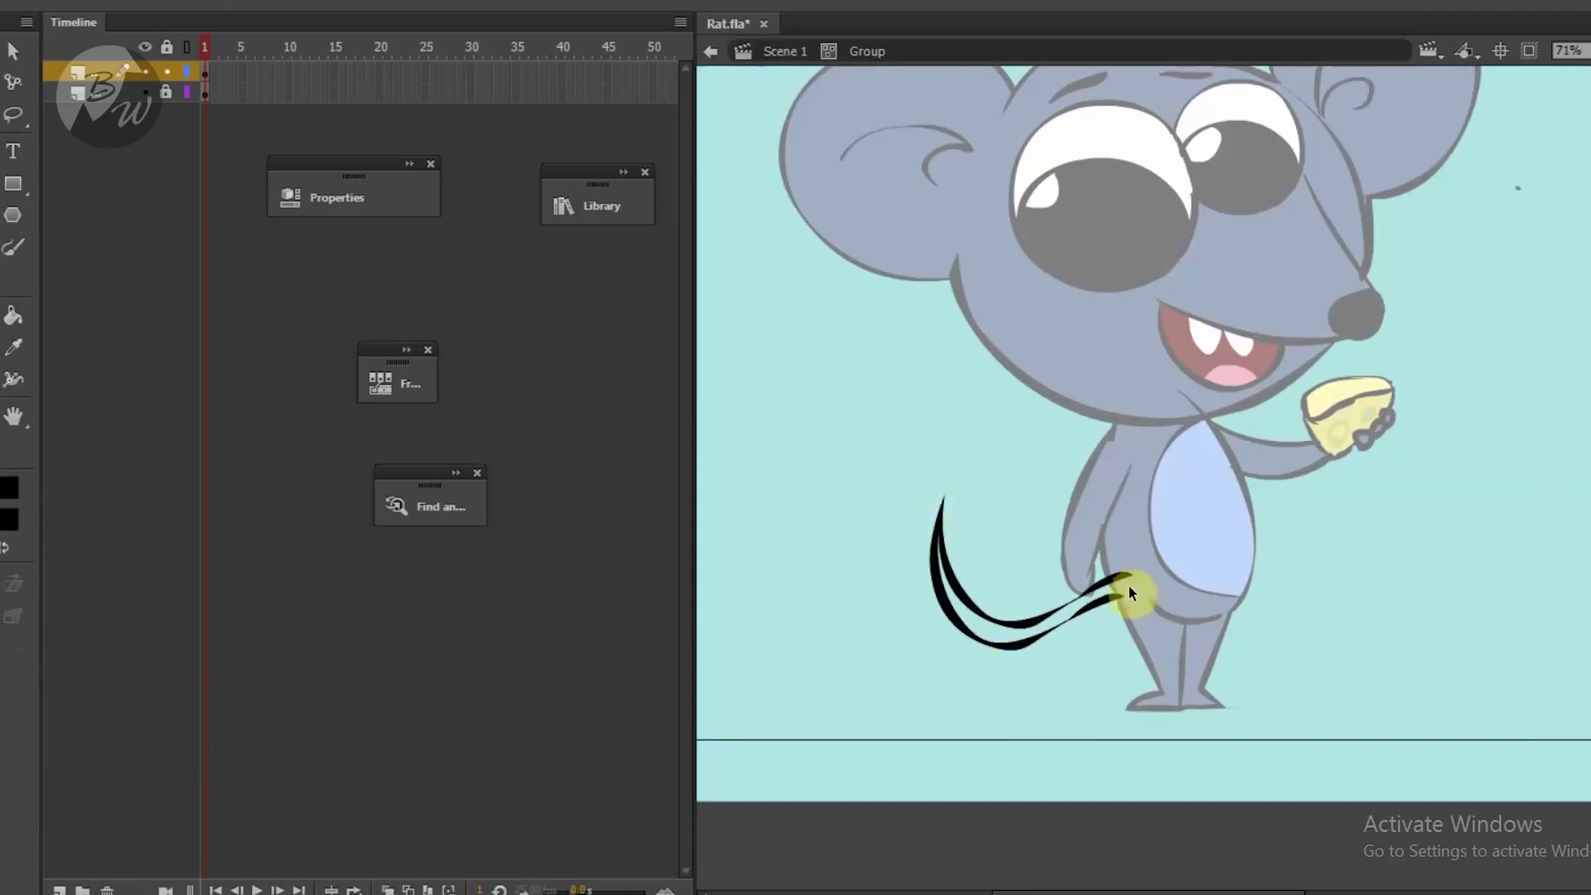
{"action": "double_click", "coordinate": [806, 632]}
Mix a dark blue based on the belly colour and fill the new tail with it.
{"action": "left_click", "coordinate": [8, 519]}
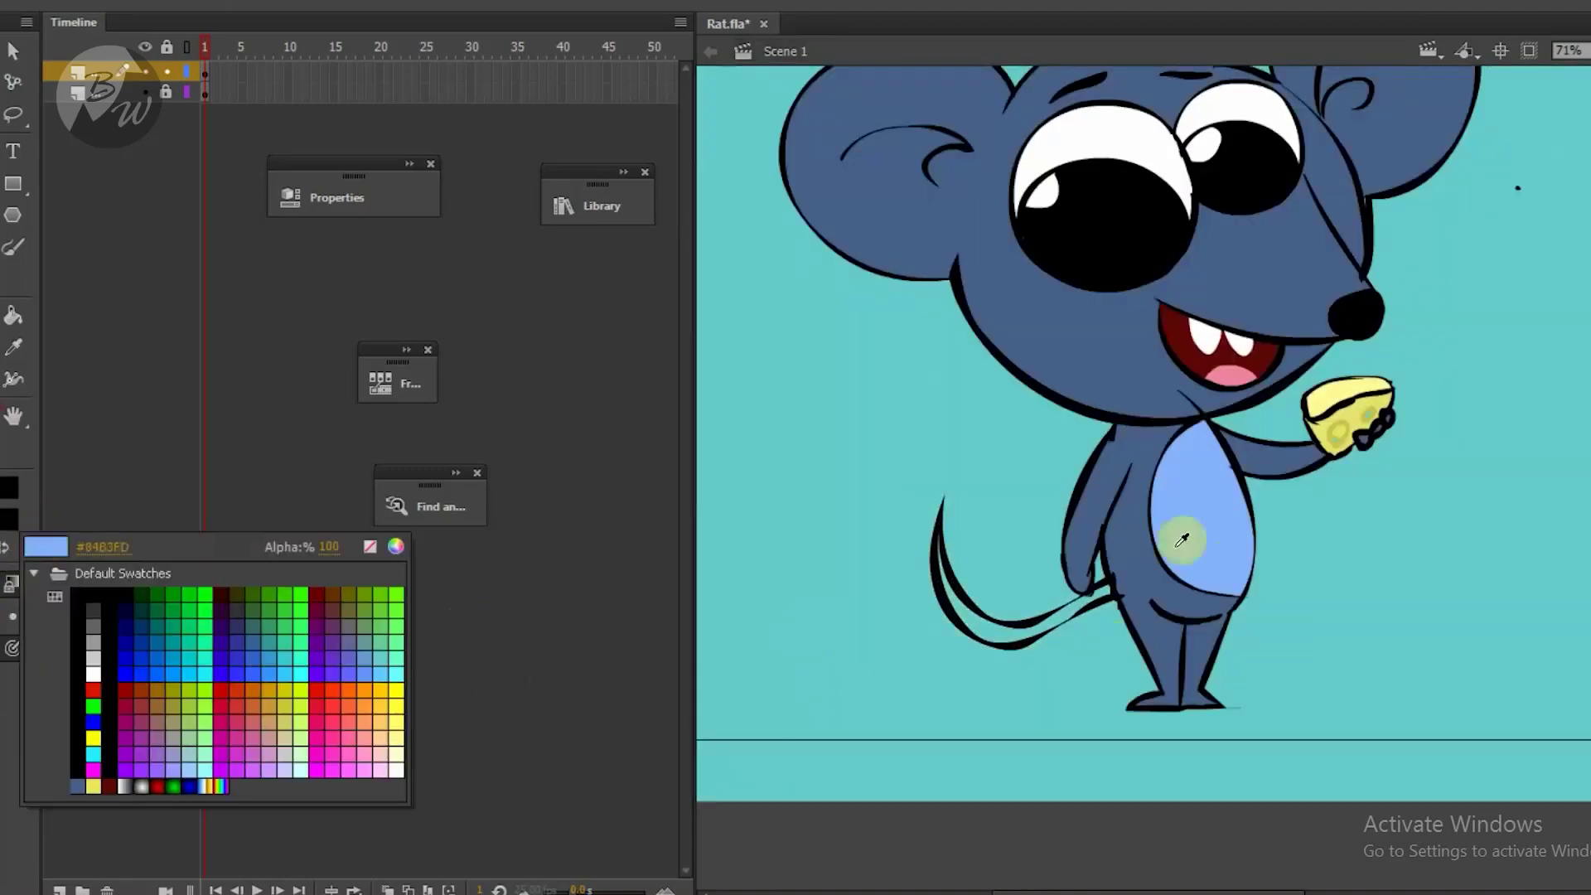
{"action": "left_click", "coordinate": [395, 546]}
{"action": "left_click", "coordinate": [739, 648]}
{"action": "key", "text": "Return"}
{"action": "double_click", "coordinate": [1071, 634]}
{"action": "left_click", "coordinate": [1071, 635]}
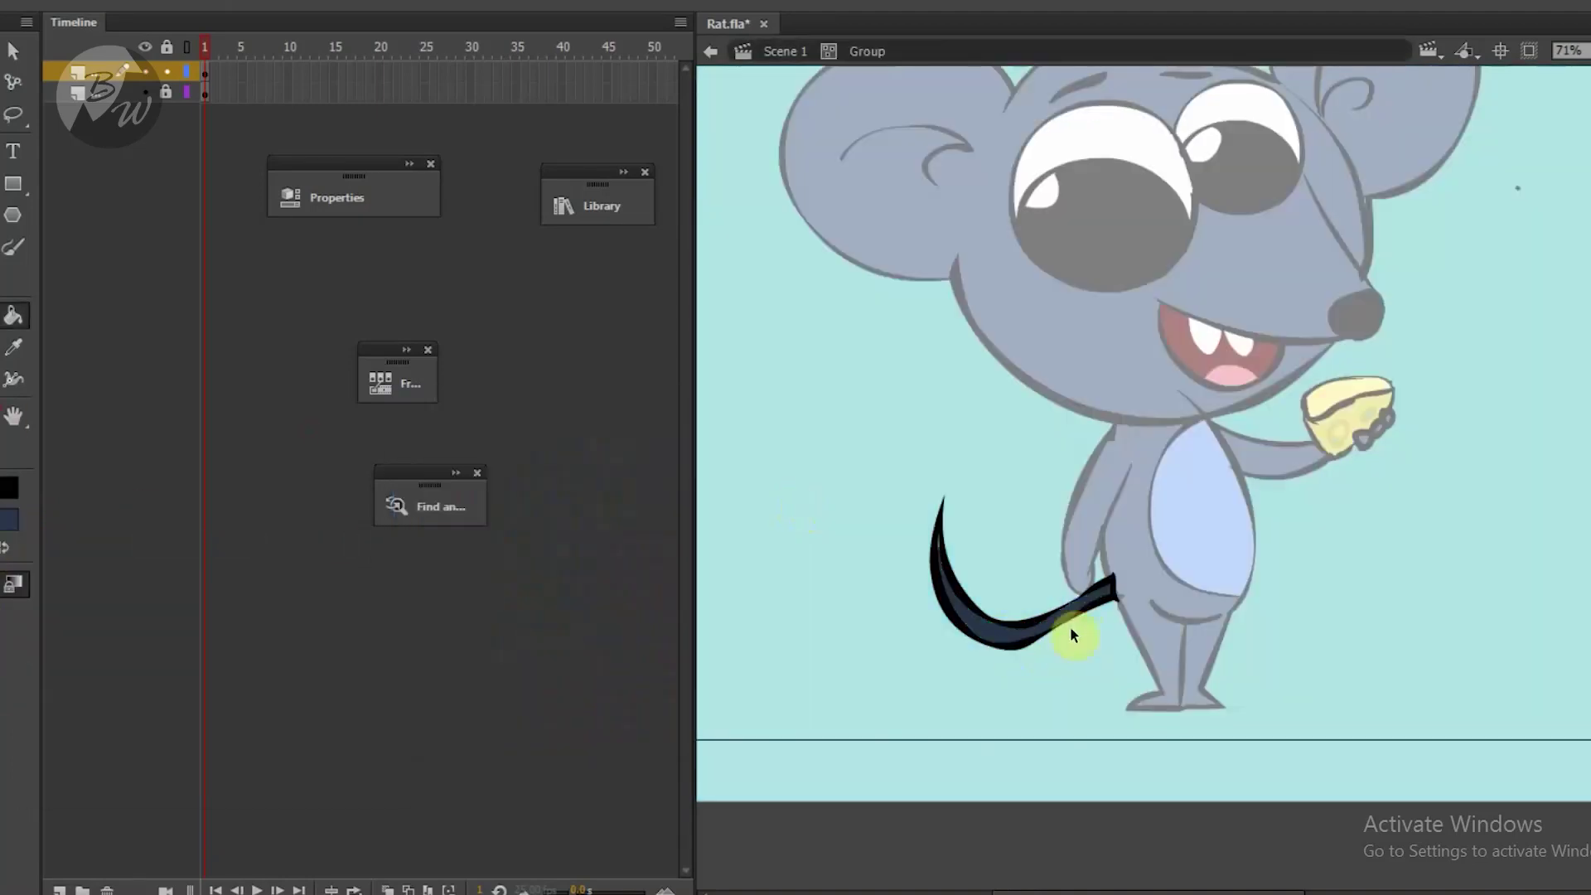
Leave the tail's group and group the rest of the rat's artwork separately from the tail.
{"action": "double_click", "coordinate": [944, 507]}
{"action": "key", "text": "ctrl+a"}
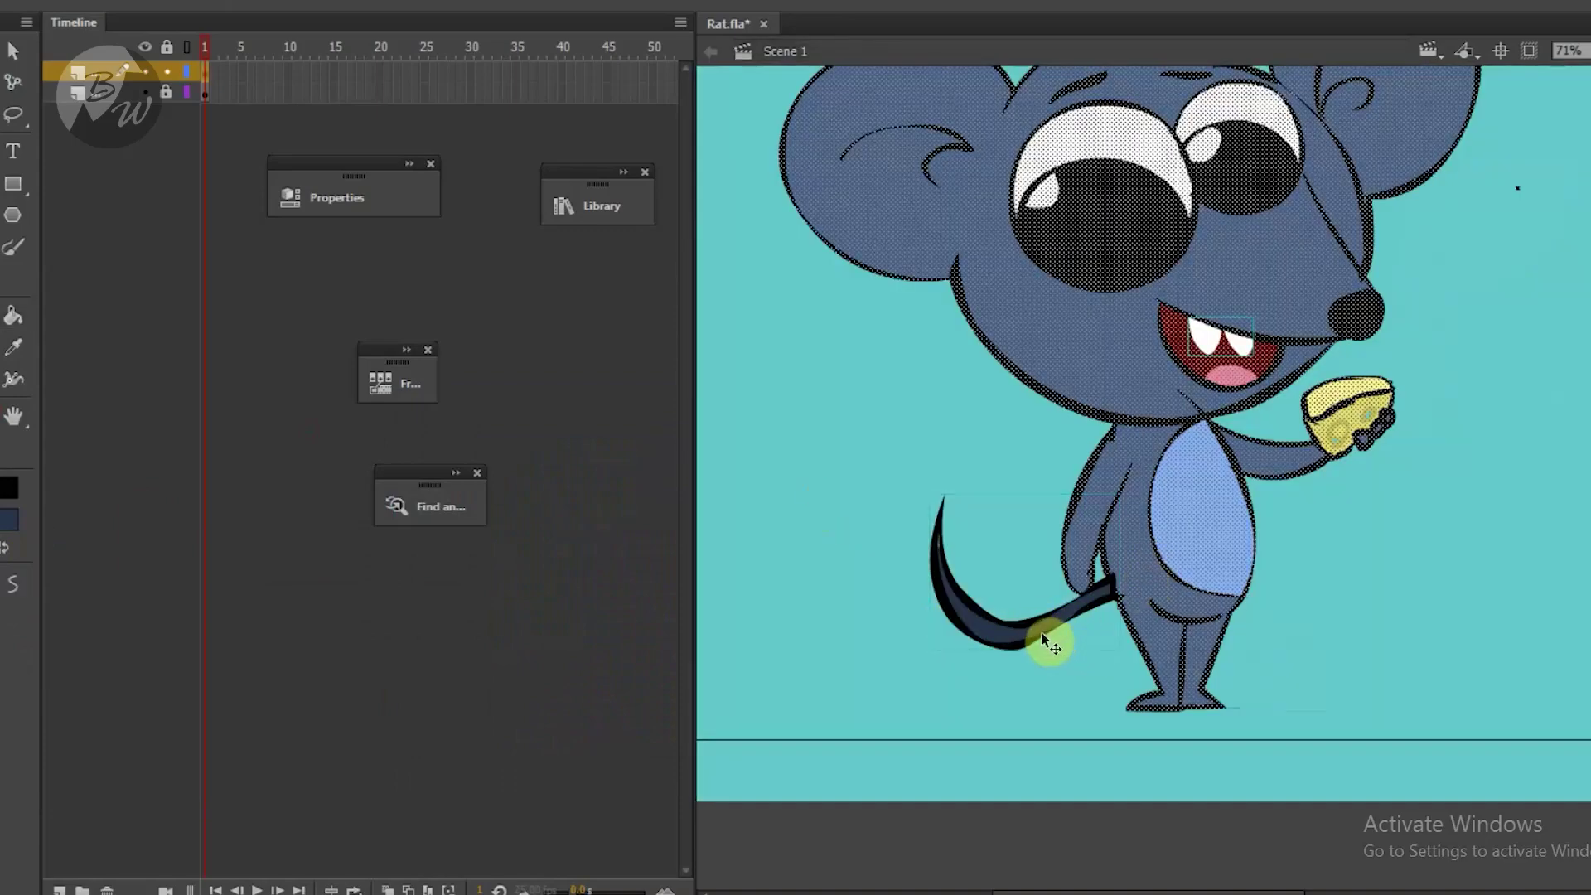
{"action": "key", "text": "ctrl+shift+a"}
Open the rat's group and fill the unpainted gaps in the cheese holes with dark yellow.
{"action": "scroll", "coordinate": [1351, 445], "scroll_direction": "up", "scroll_amount": 5}
{"action": "double_click", "coordinate": [1200, 367]}
{"action": "key", "text": "k"}
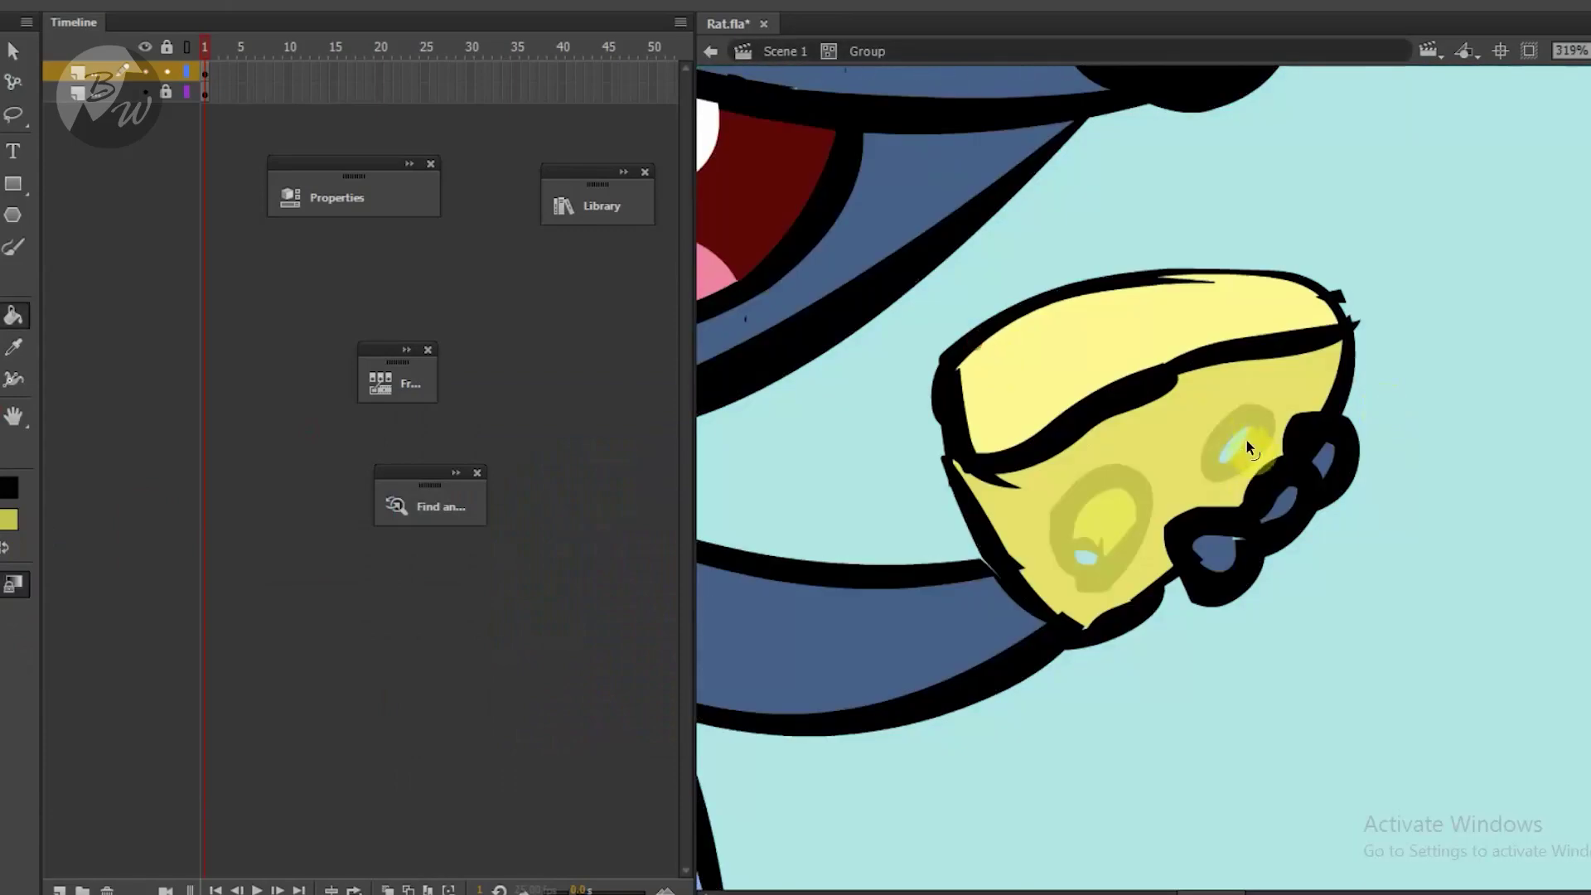
Mix a darker orange-yellow and brush thin outlines around the cheese holes and a curve on the cheese's top face.
{"action": "left_click", "coordinate": [7, 522]}
{"action": "left_click", "coordinate": [396, 540]}
{"action": "left_click", "coordinate": [593, 514]}
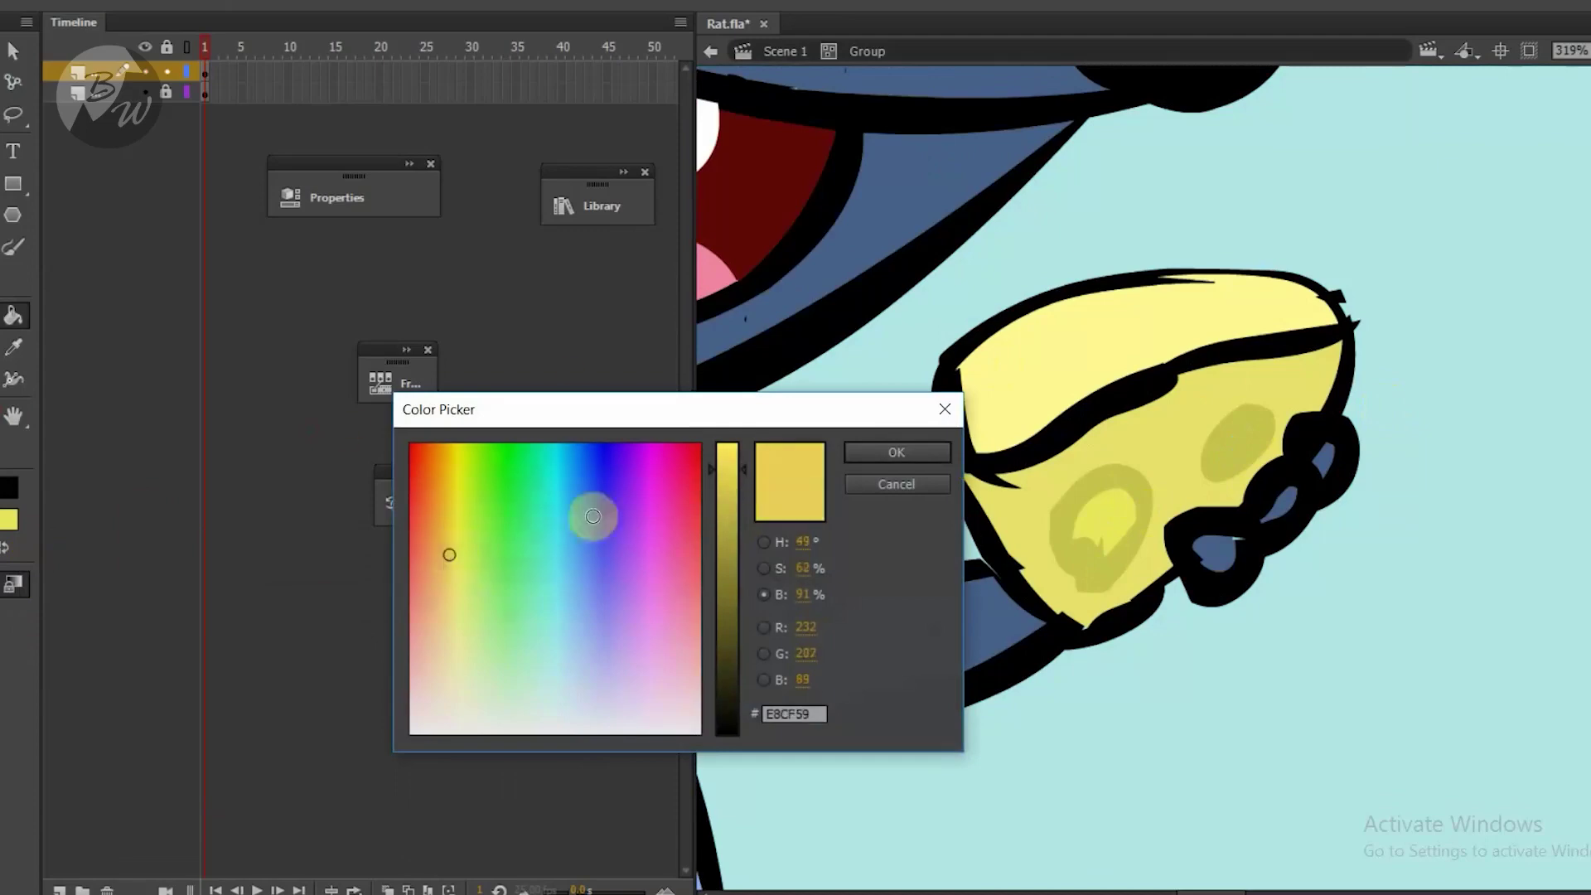
{"action": "left_click", "coordinate": [895, 451]}
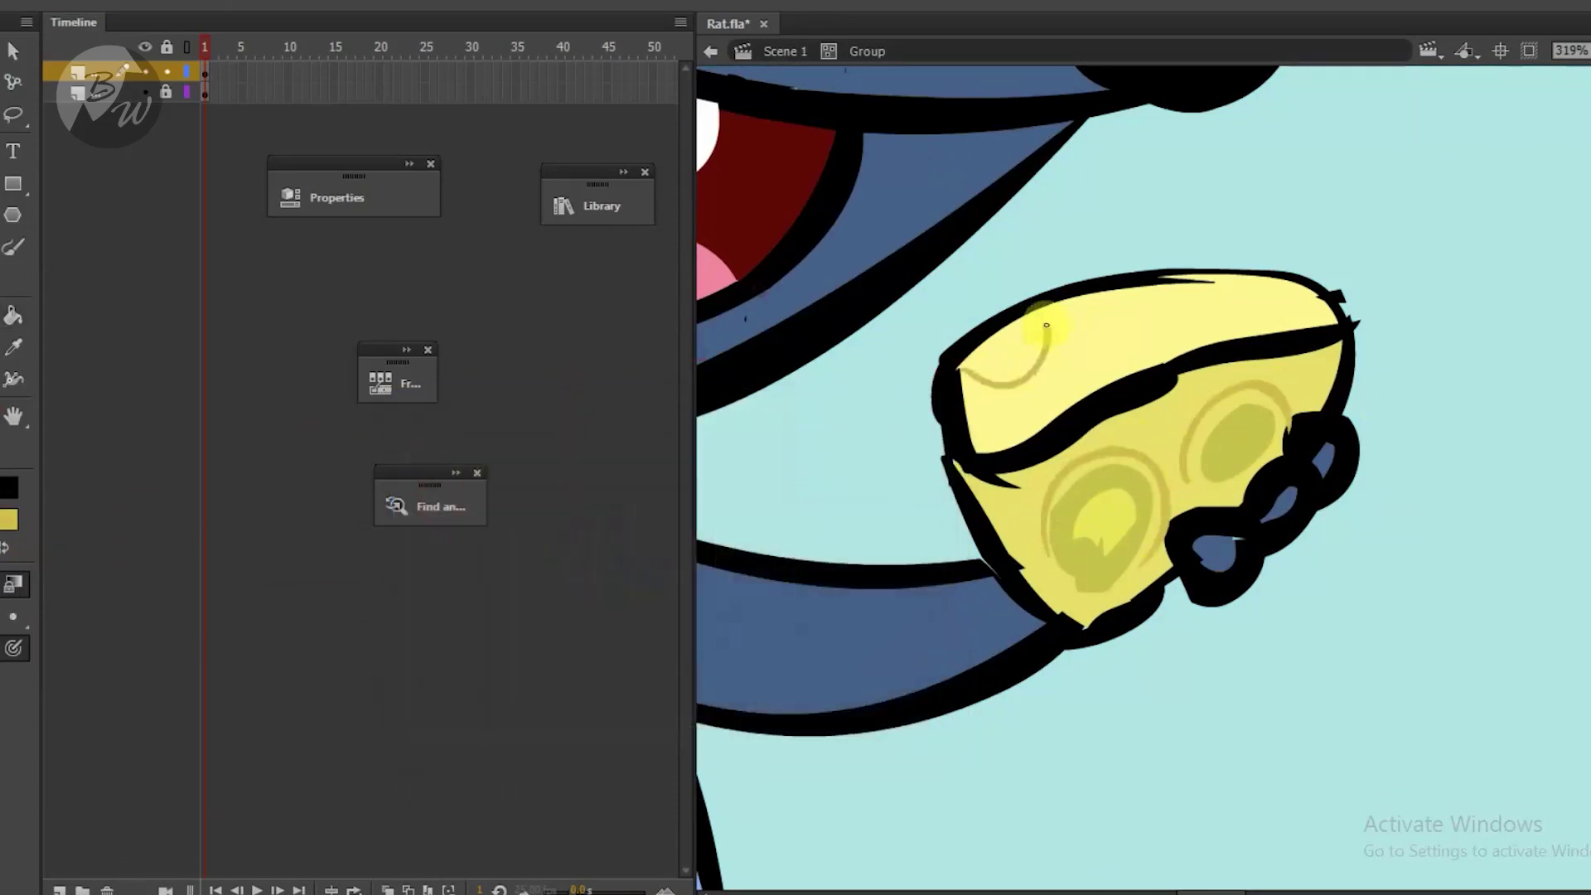
Select the rat's body fill and sample its blue as the fill colour.
{"action": "key", "text": "ctrl+minus"}
{"action": "key", "text": "ctrl+minus"}
{"action": "key", "text": "ctrl+minus"}
{"action": "key", "text": "ctrl+minus"}
{"action": "left_click_drag", "start_coordinate": [907, 306], "coordinate": [1393, 709]}
{"action": "left_click_drag", "start_coordinate": [895, 505], "coordinate": [1330, 691]}
{"action": "left_click", "coordinate": [1179, 525]}
{"action": "key", "text": "i"}
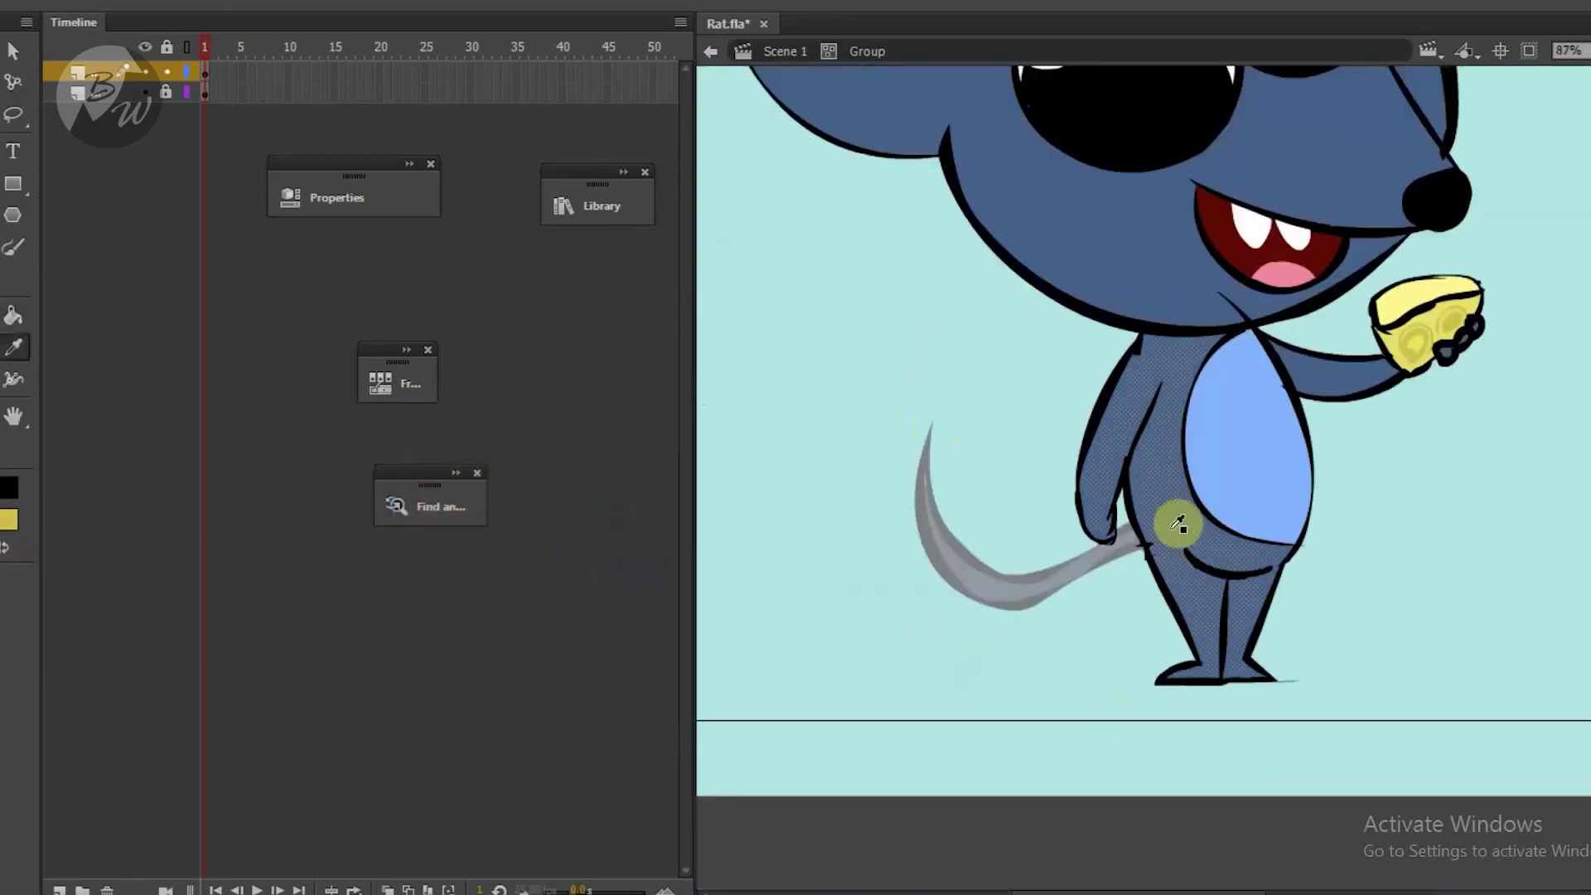
{"action": "left_click", "coordinate": [1179, 525]}
{"action": "left_click", "coordinate": [973, 564]}
Enlarge the whole rat slightly with Free Transform so it fills more of the stage, and save the file.
{"action": "key", "text": "ctrl+minus"}
{"action": "key", "text": "ctrl+minus"}
{"action": "key", "text": "q"}
{"action": "key", "text": "ctrl+a"}
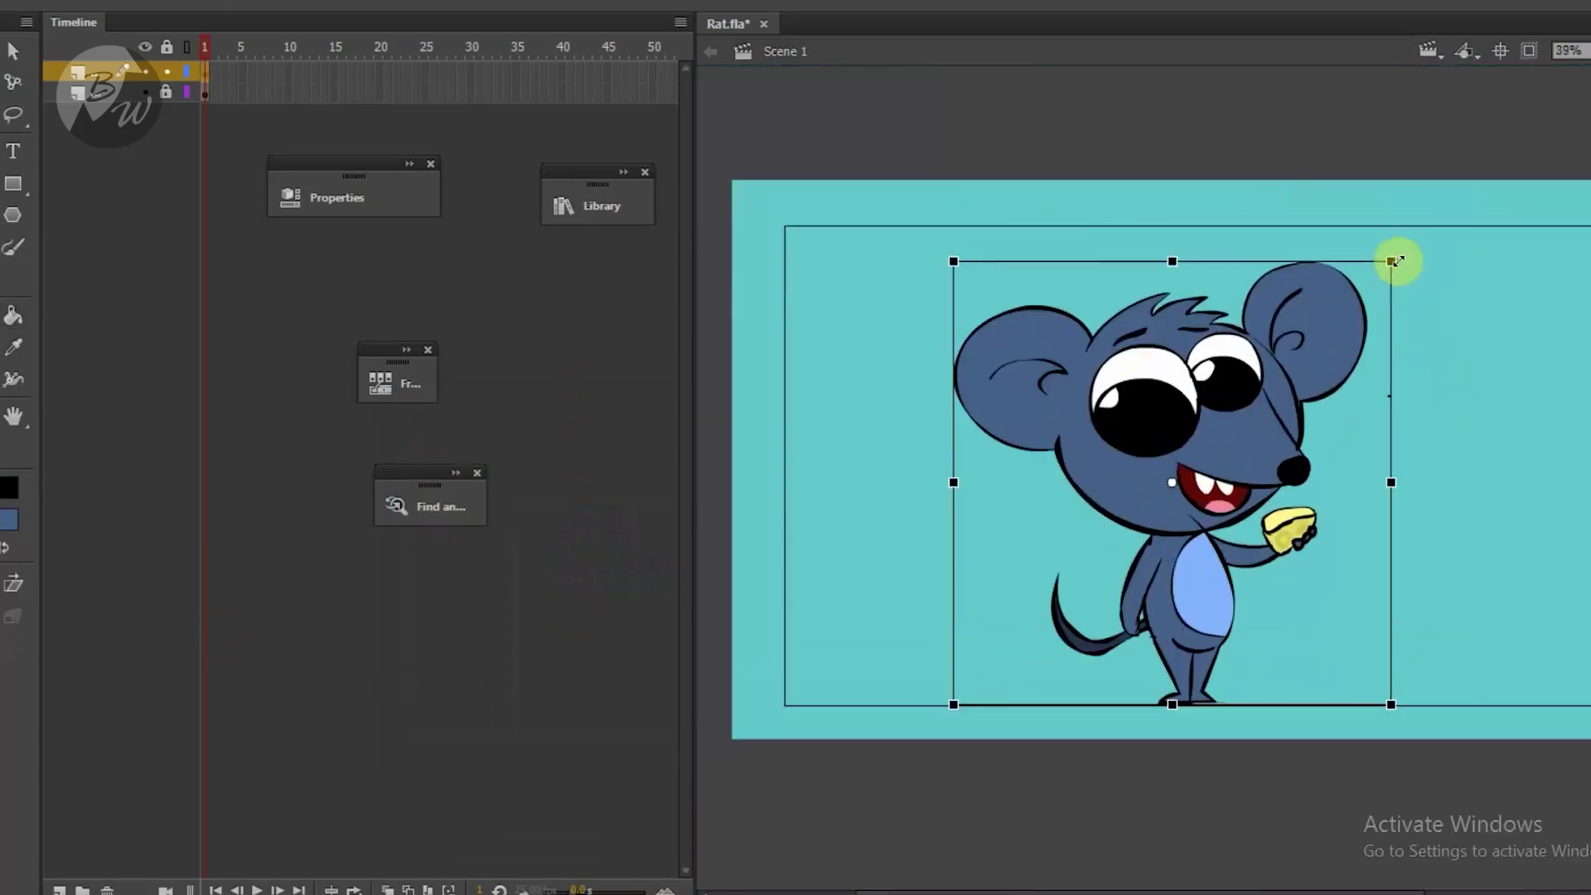
{"action": "key", "text": "ctrl+s"}
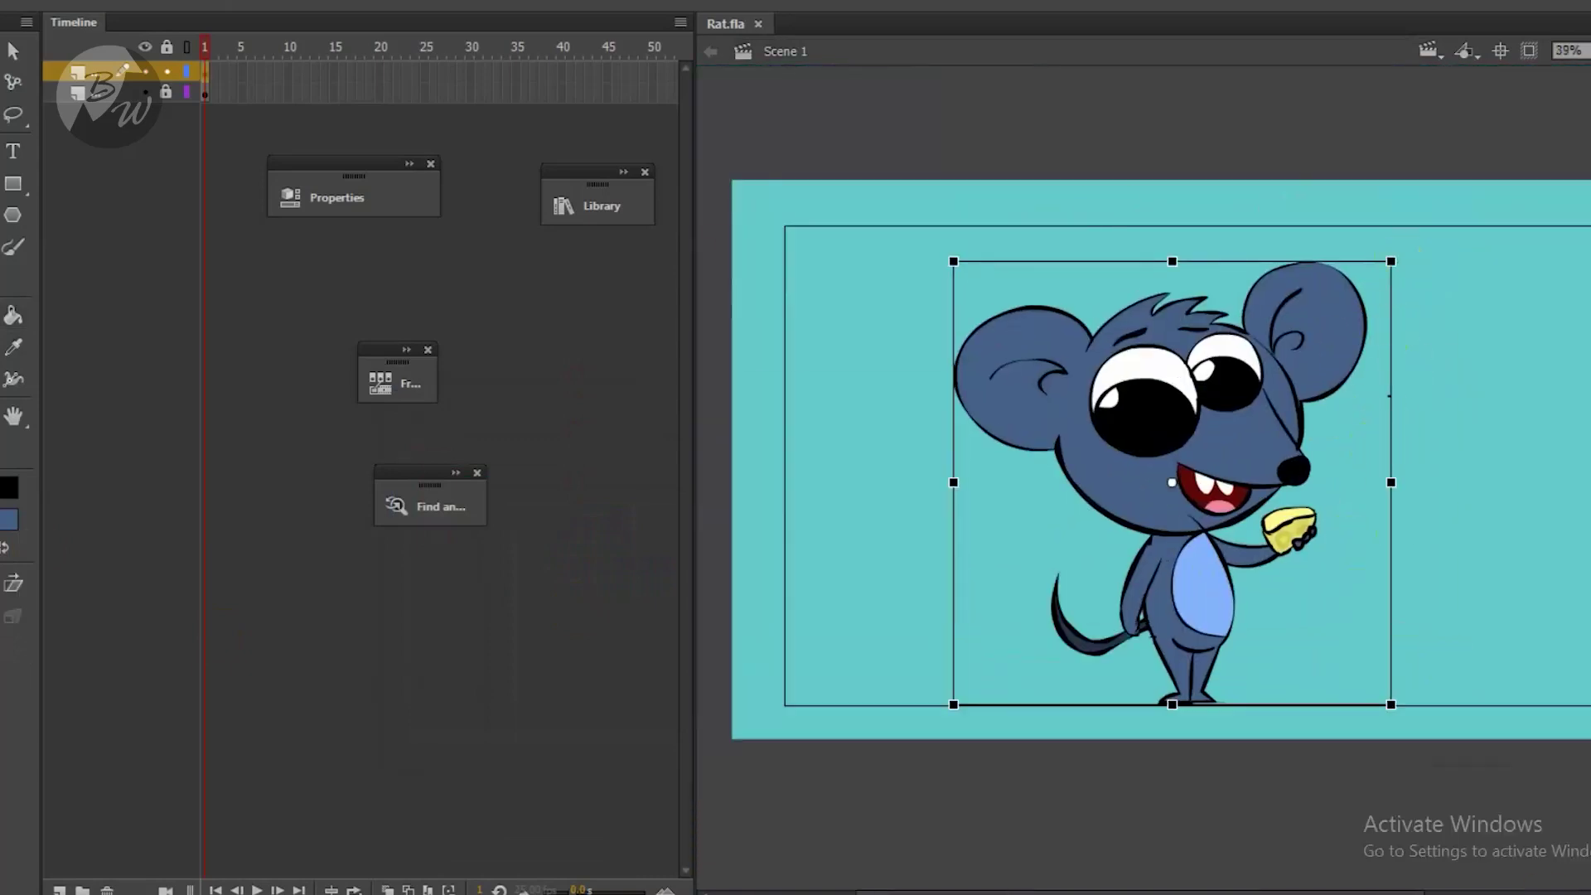
{"action": "key", "text": "super+s"}
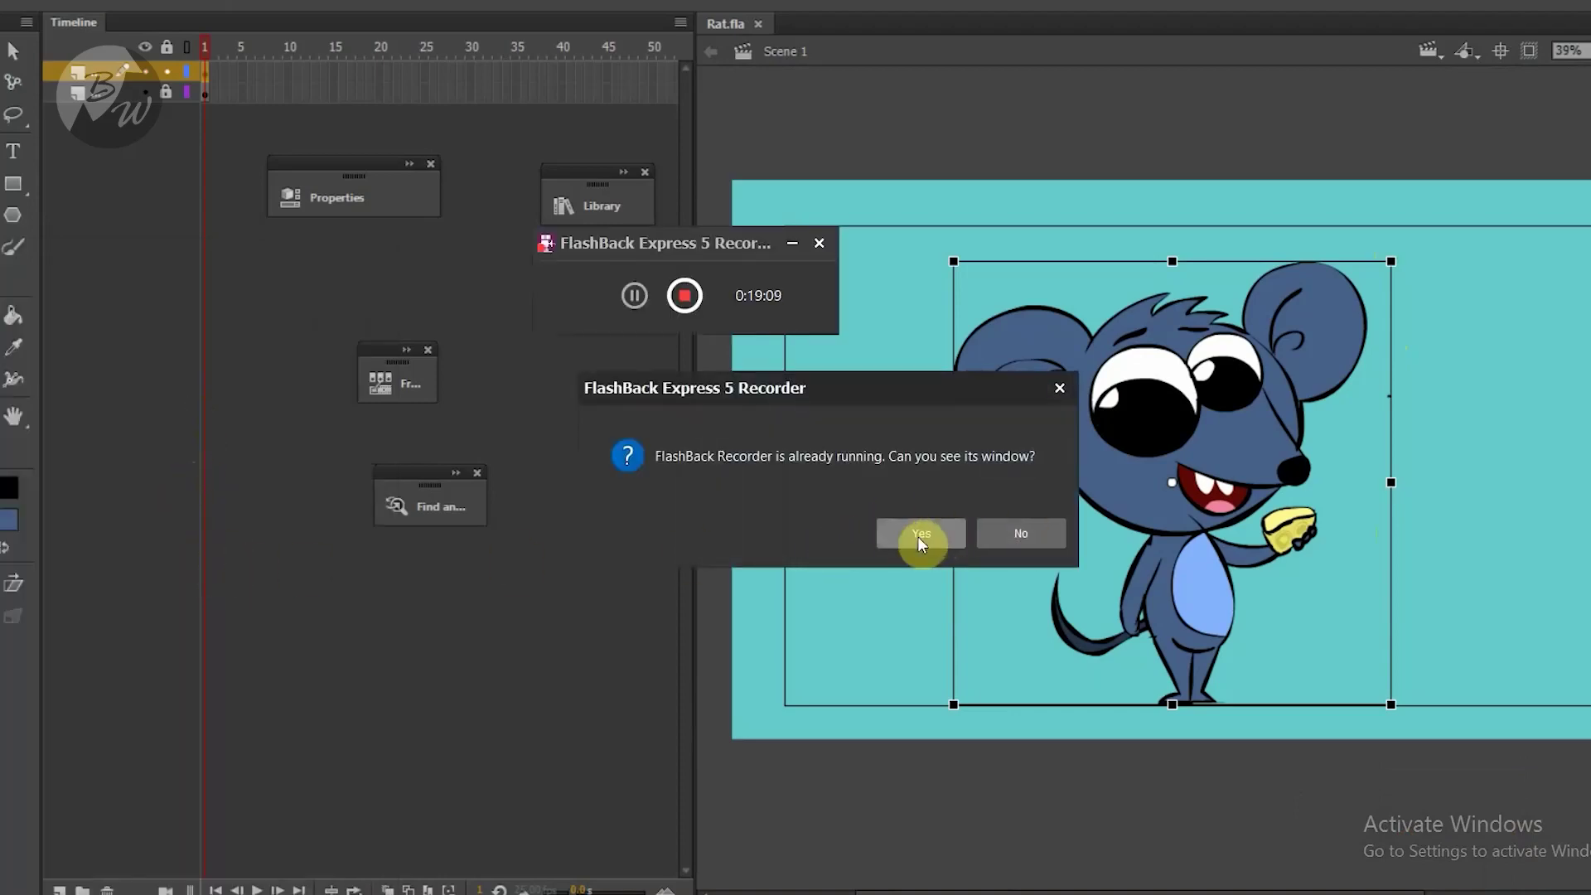
{"action": "left_click", "coordinate": [920, 533]}
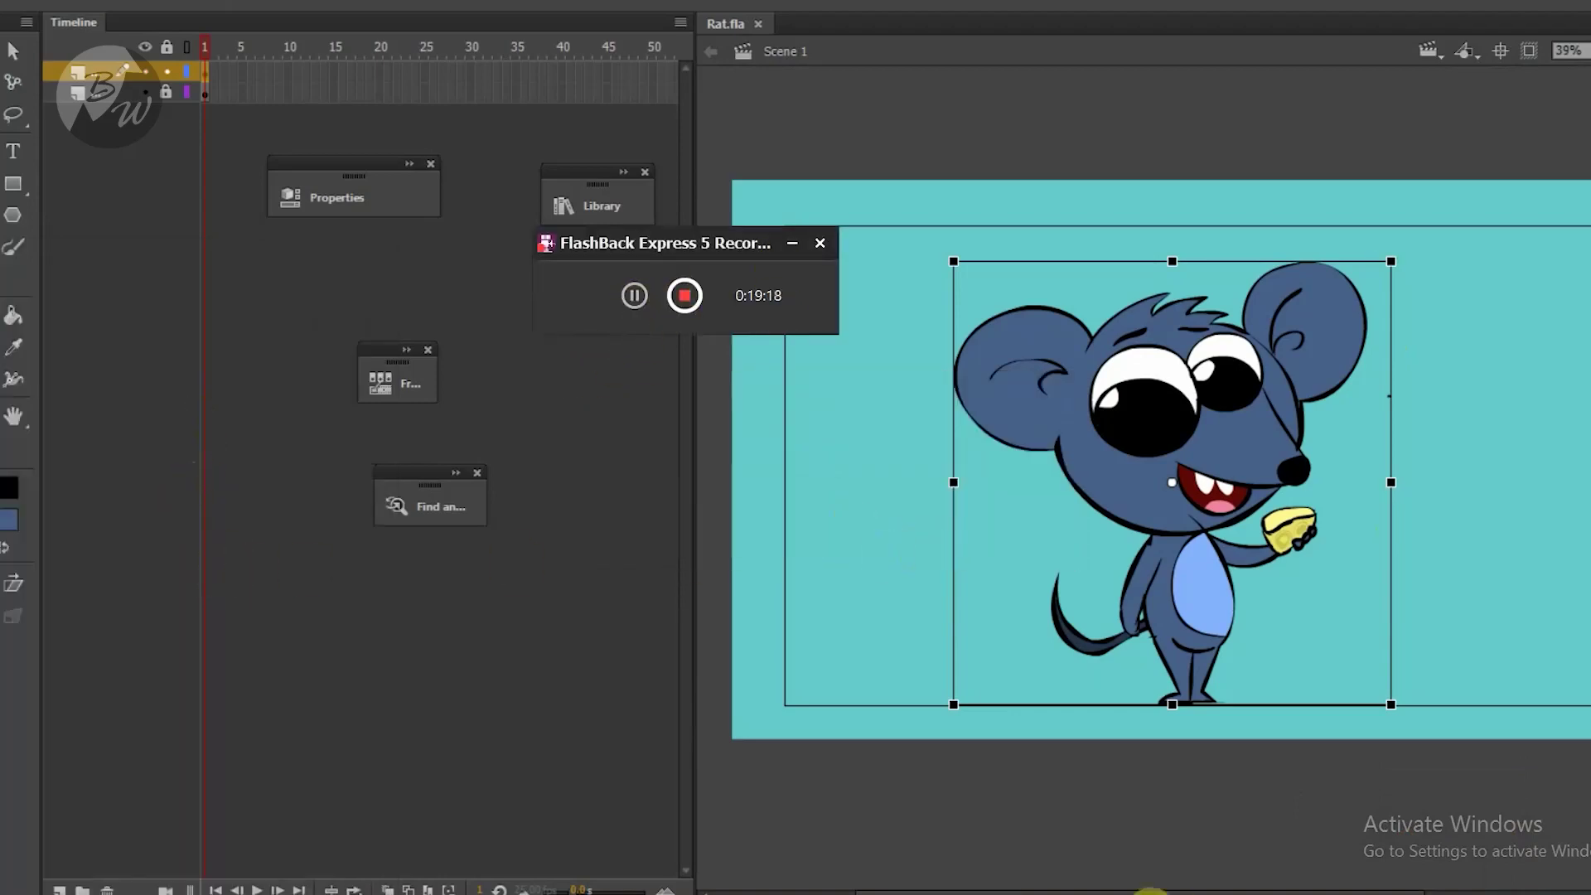